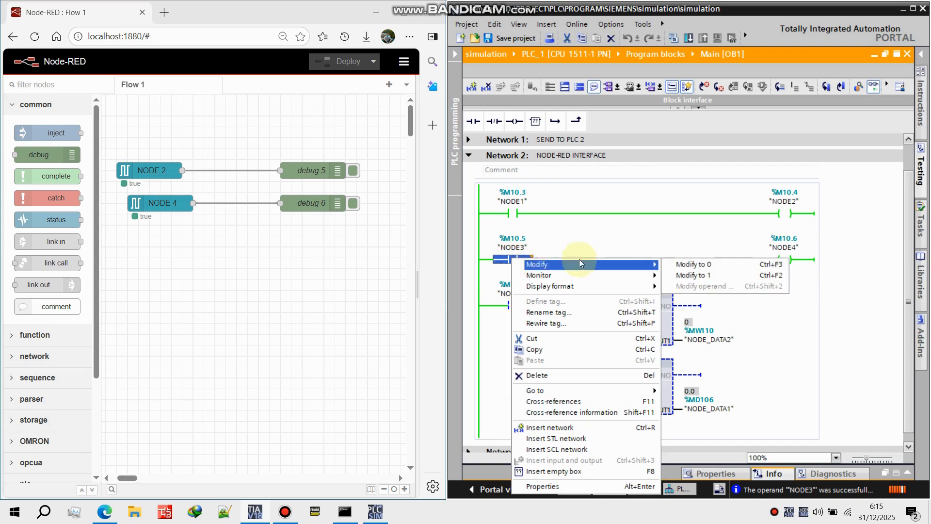
Modify the NODE3 and NODE1 contacts in Network 2 to 0
left_click(700, 266)
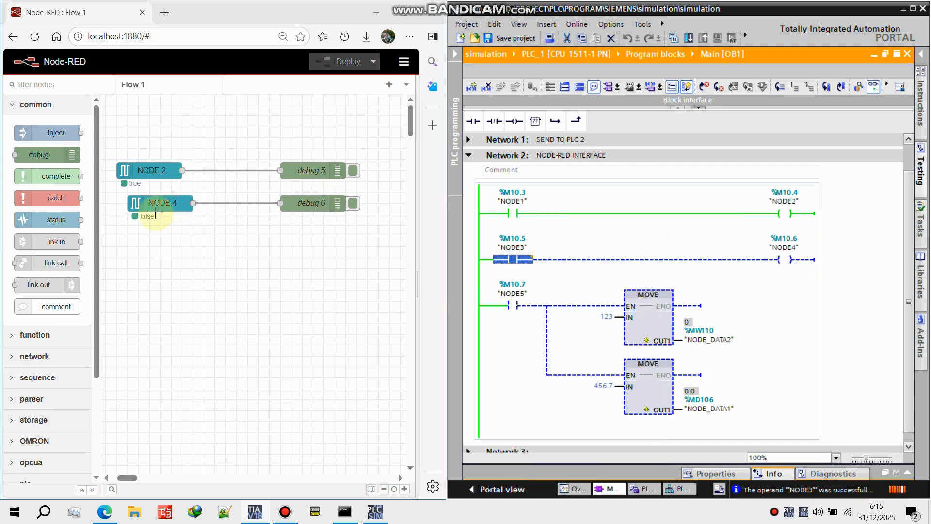
left_click(514, 214)
right_click(514, 214)
mouse_move(533, 217)
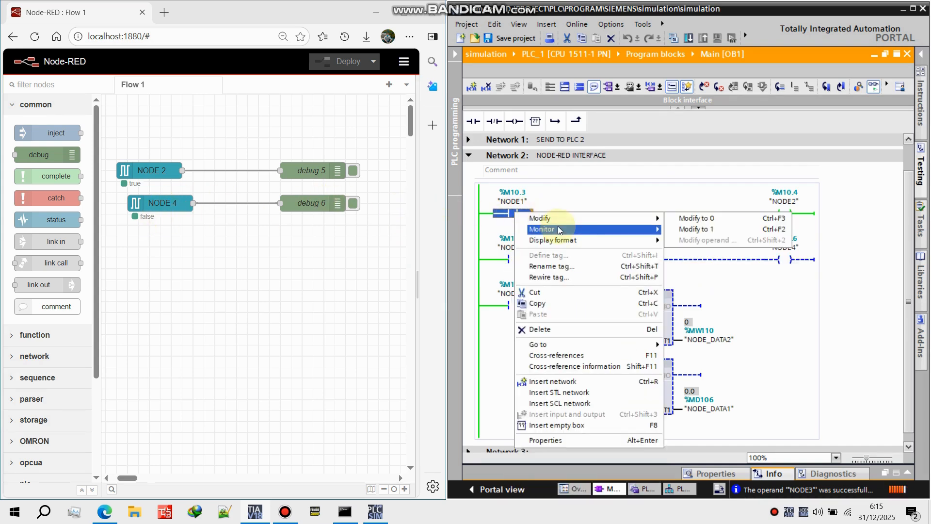
left_click(707, 218)
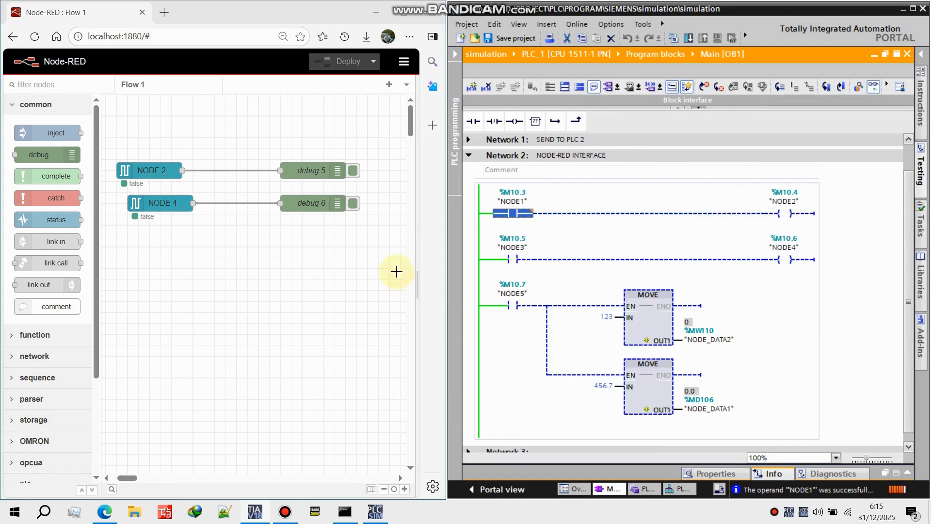
scroll(95, 347, "down", 3)
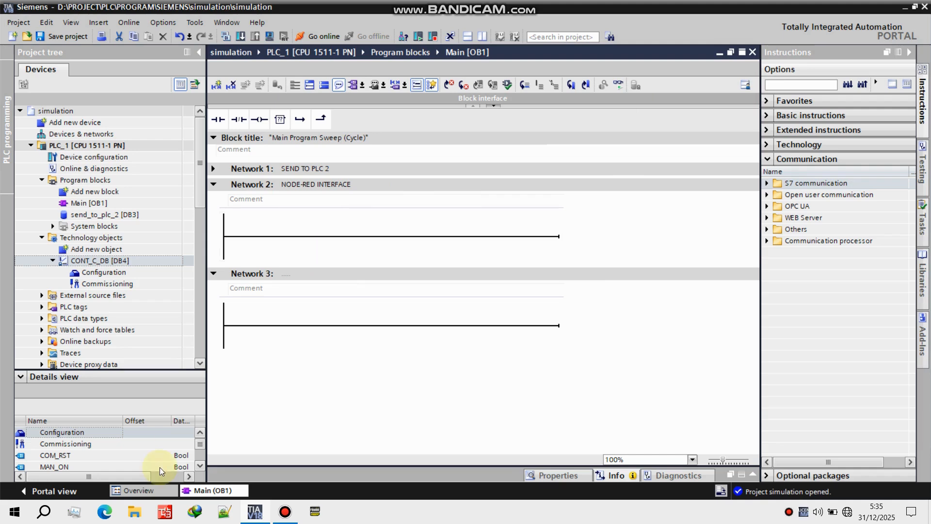
Start the Node-RED server from Command Prompt with the node-red command and minimize the console window
left_click(43, 513)
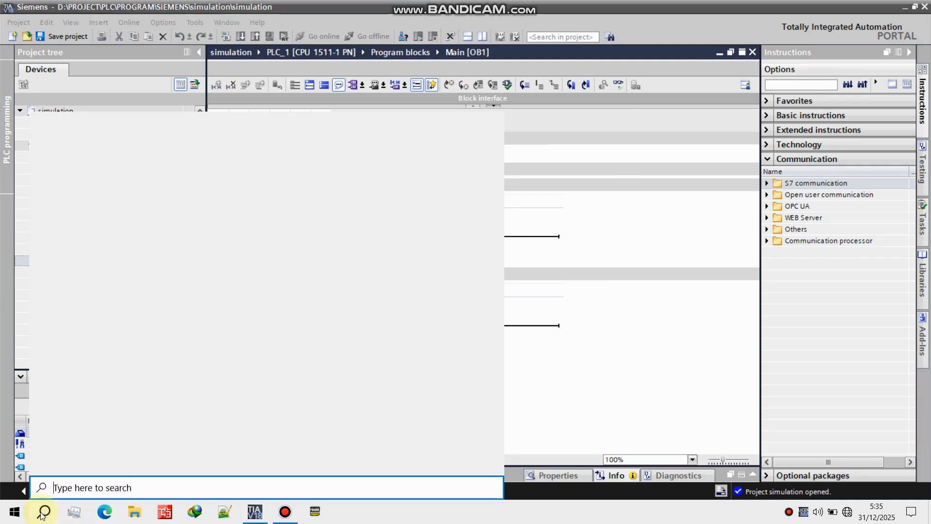
type("CM")
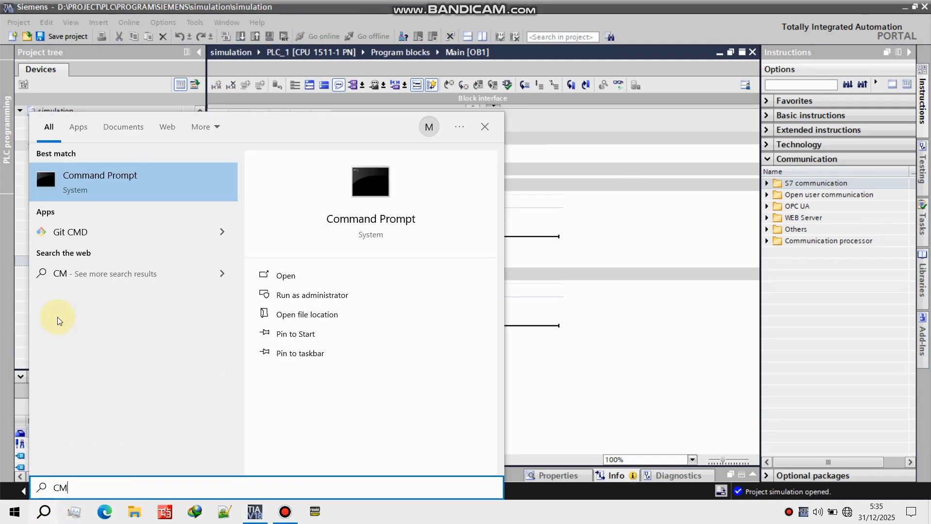
left_click(123, 175)
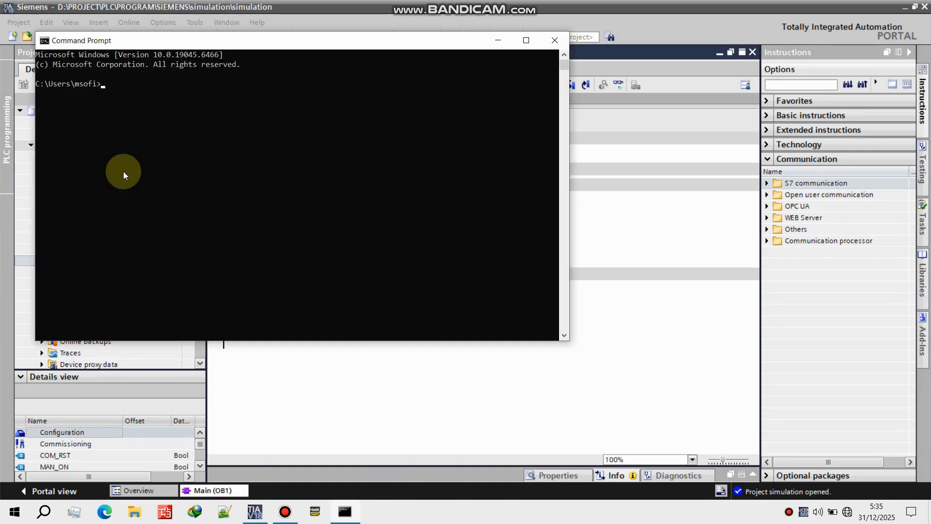
type("NODE-RED")
key("Return")
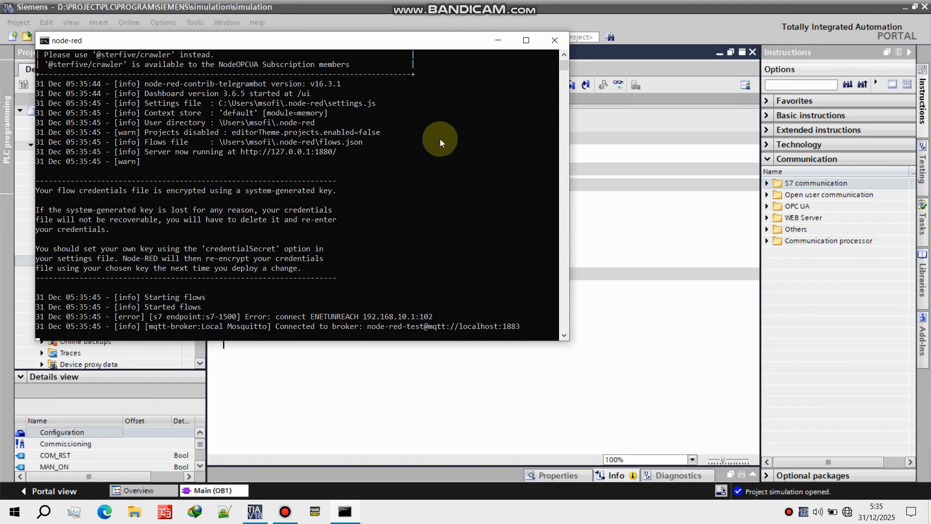
left_click(498, 41)
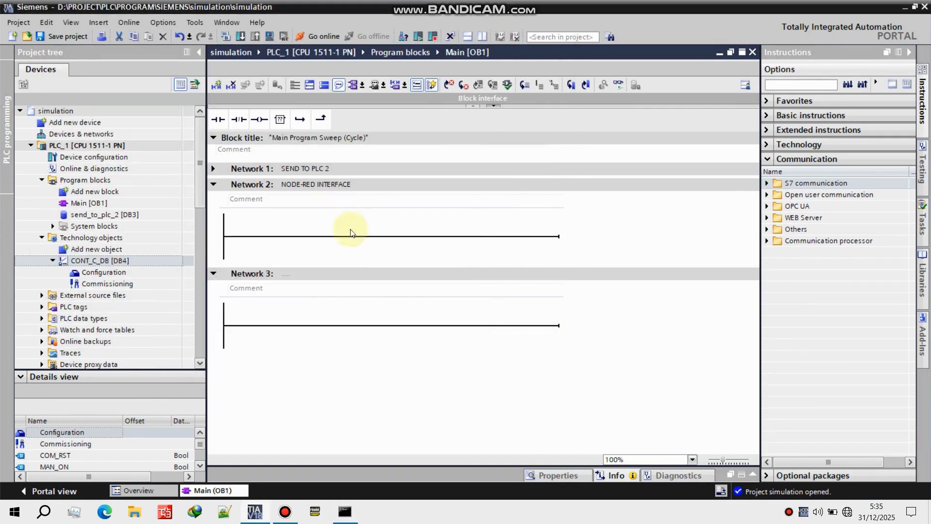
Switch to the Edge browser, load the Node-RED editor at localhost:1880 and add a new empty flow
left_click(106, 511)
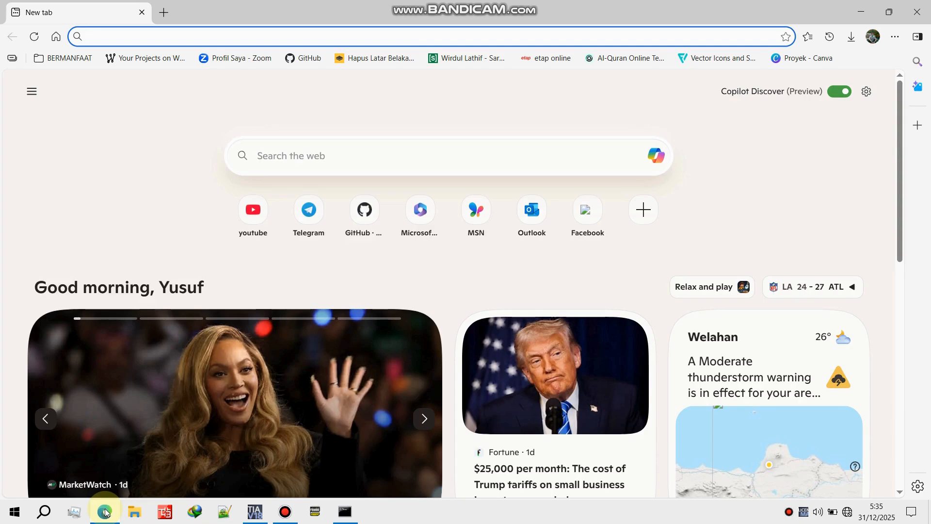
type("LOCA")
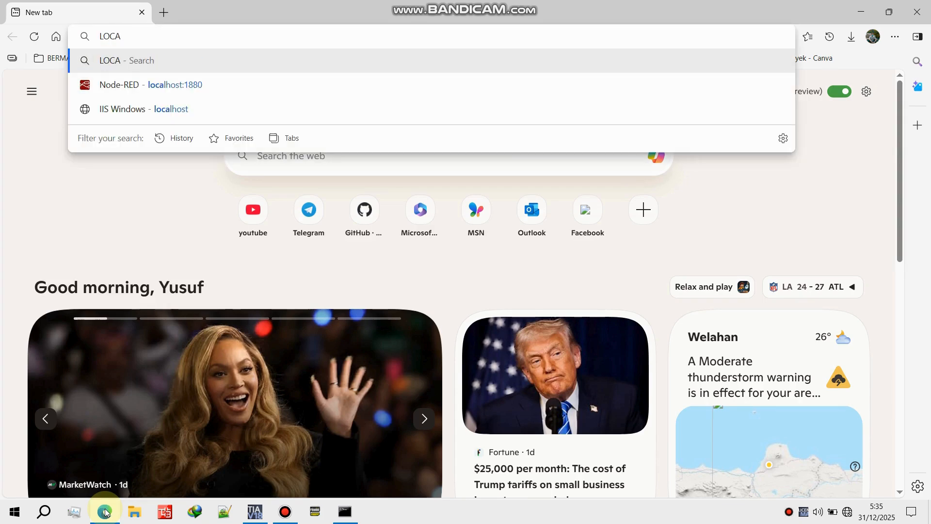
type("LHOST")
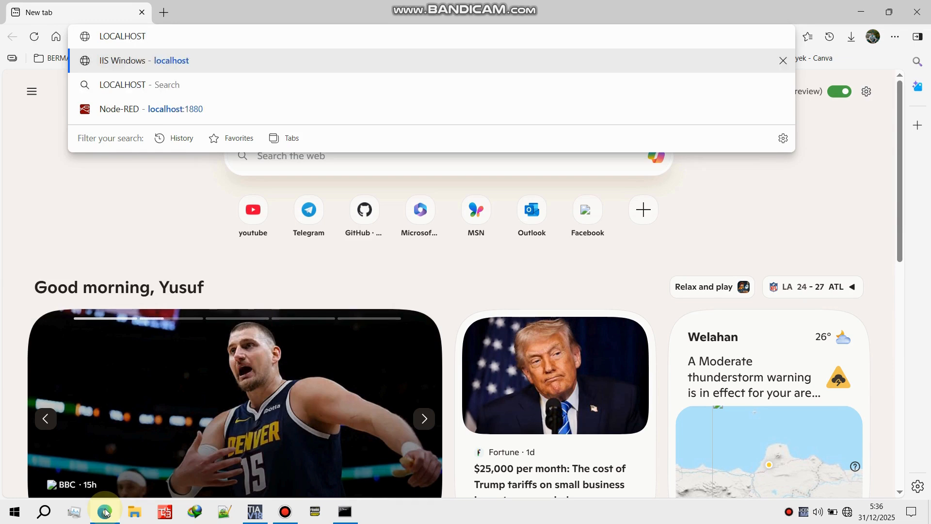
type(":188")
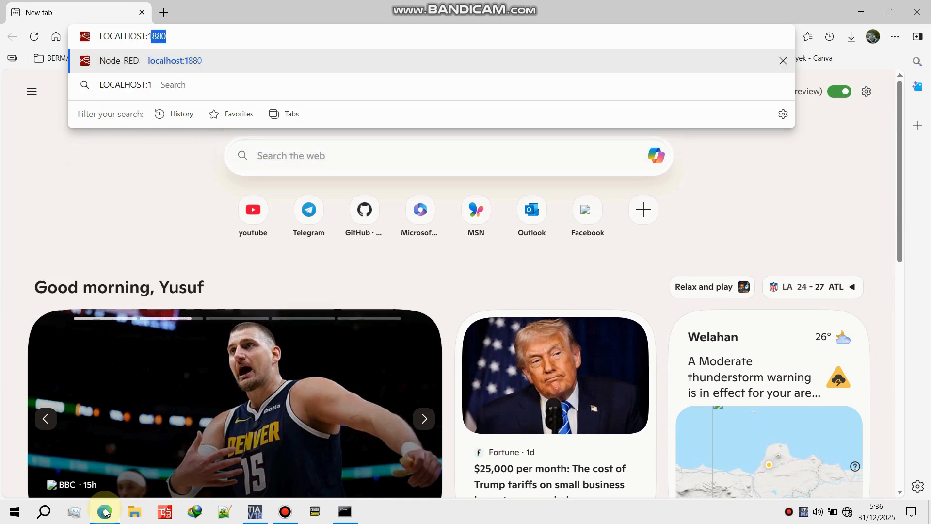
type("0")
key("Return")
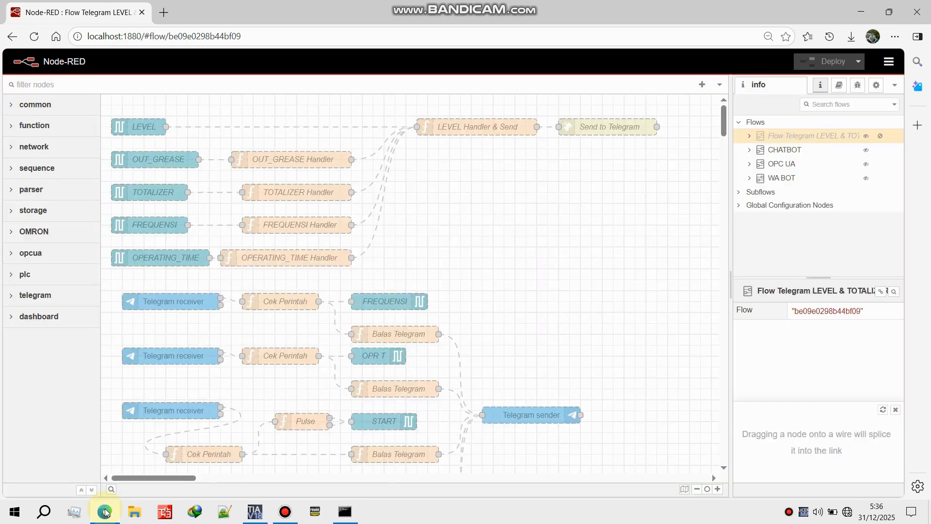
left_click(702, 87)
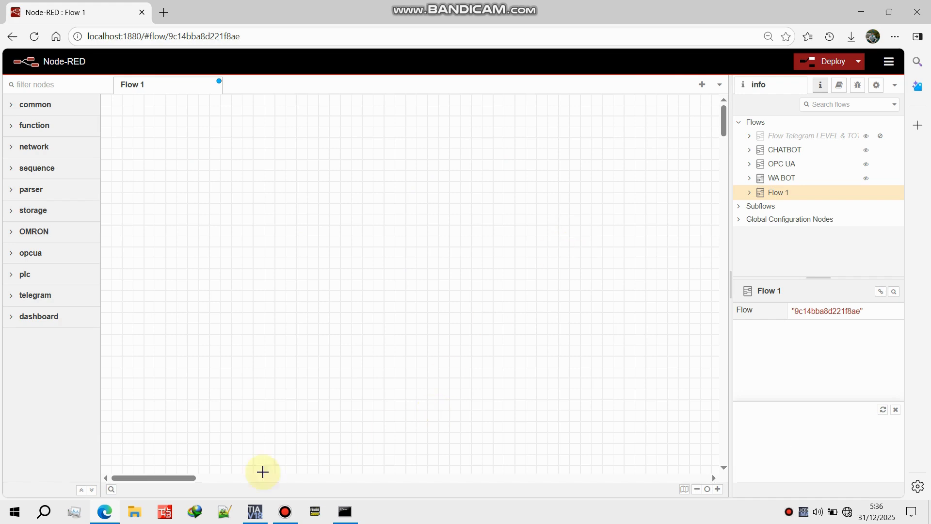
Switch to TIA Portal, collapse Network 3 and insert a normally open contact on the rung of Network 2
left_click(256, 515)
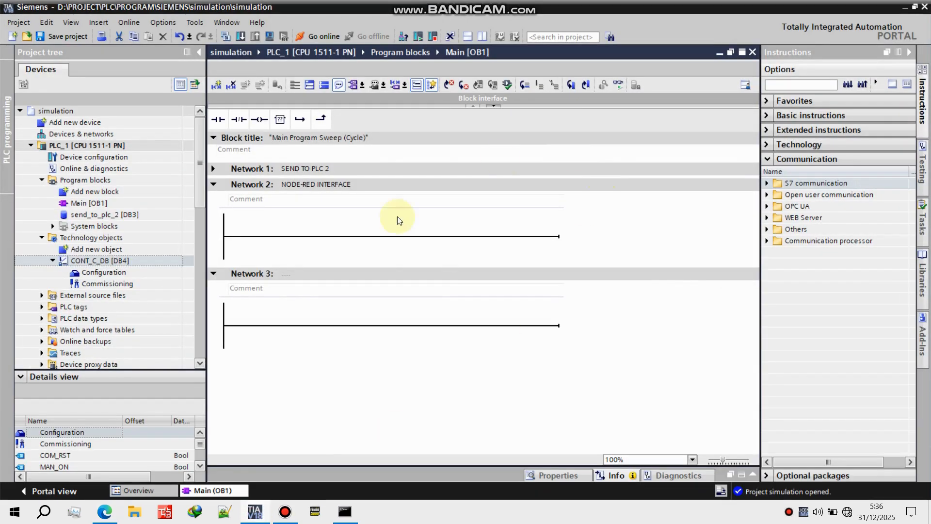
left_click(213, 274)
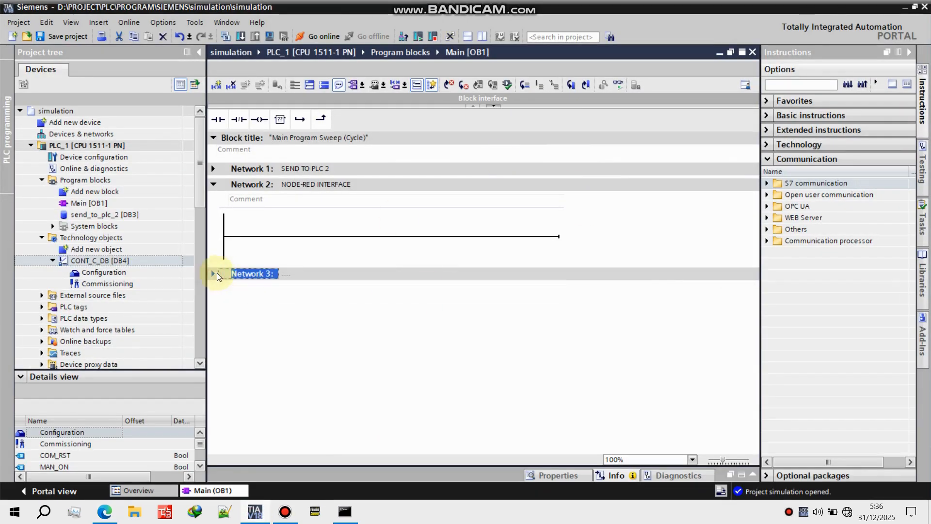
left_click(246, 237)
left_click(218, 119)
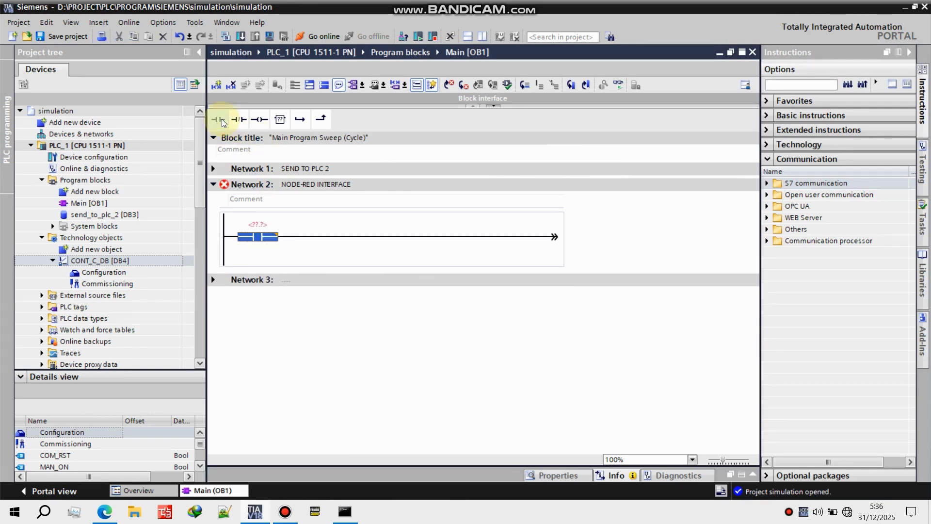
Show all PLC tags of PLC_1 and sort the tag list by address
left_click(41, 238)
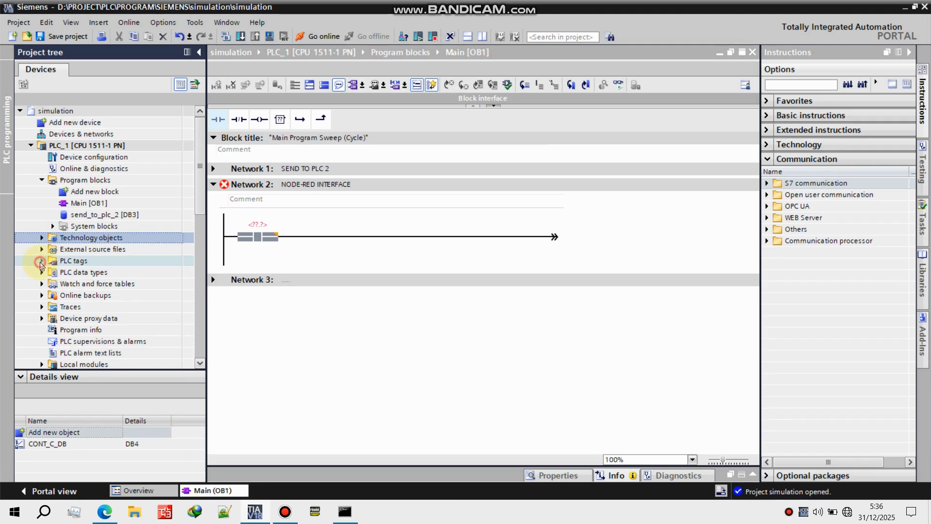
left_click(42, 261)
double_click(74, 275)
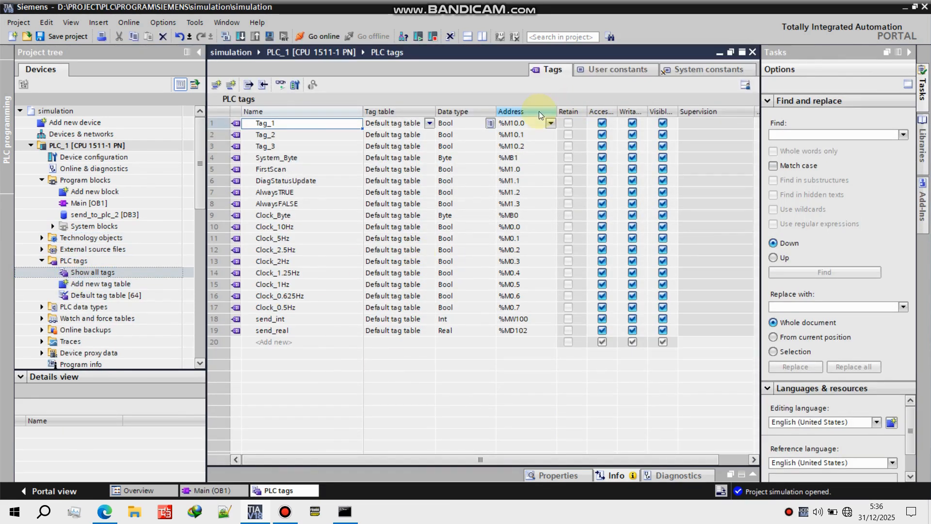
left_click(536, 112)
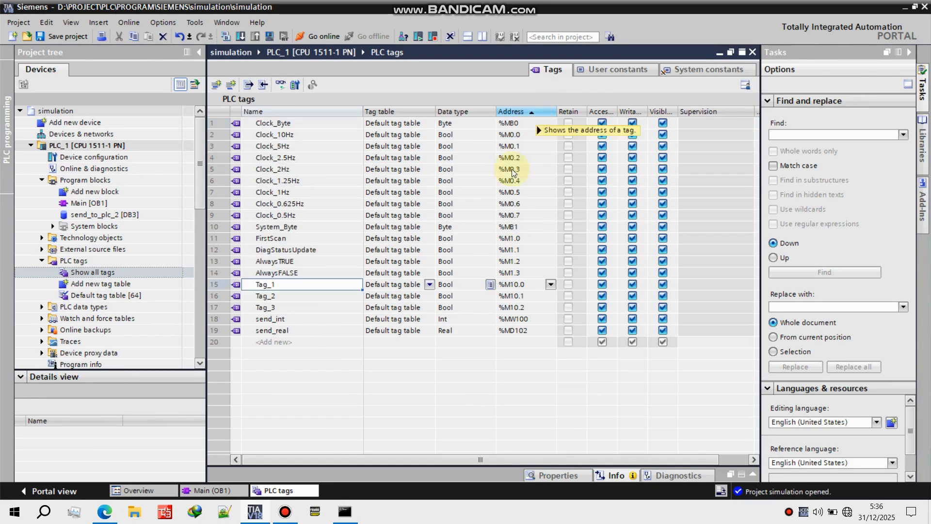
Insert five empty rows directly below Tag_3 in the PLC tag table
left_click(529, 310)
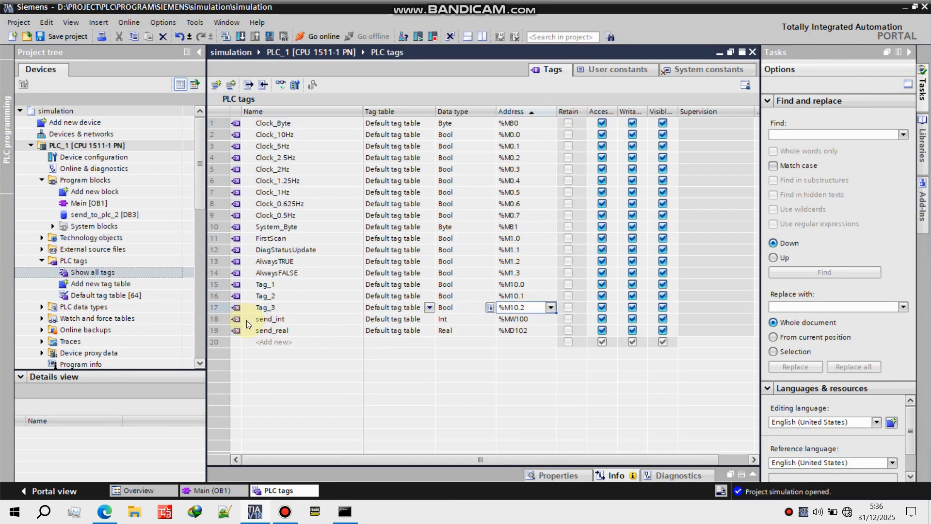
left_click(274, 307)
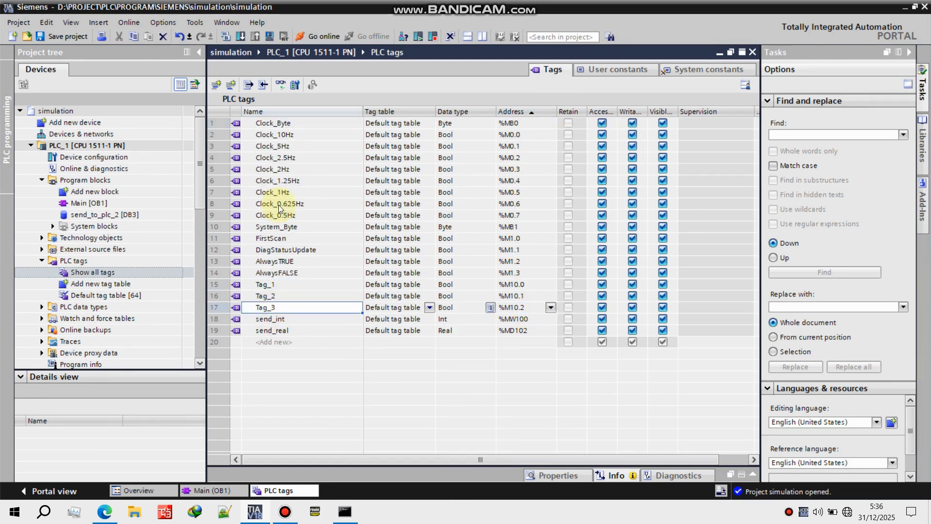
left_click(231, 85)
left_click(232, 85)
left_click(232, 85)
left_click(232, 85)
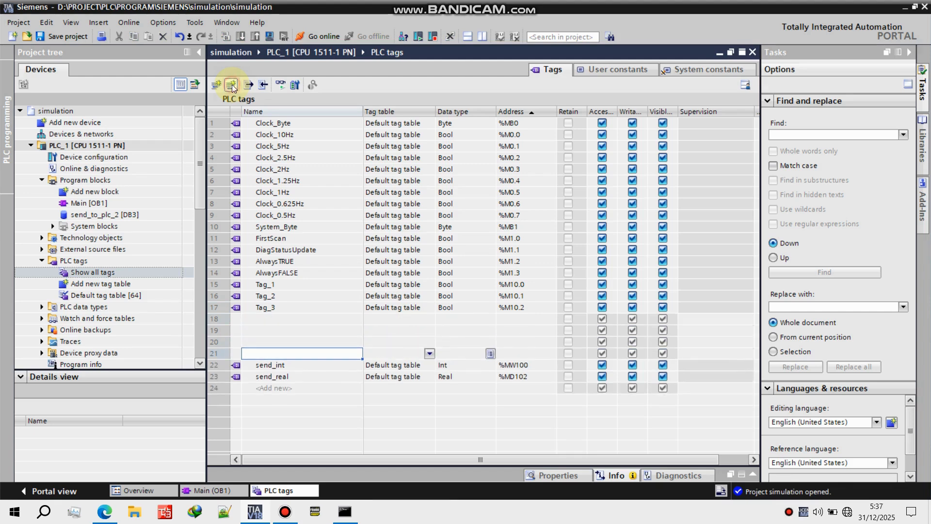
left_click(232, 85)
Name the first empty row NODE1 and fill the series down through NODE5 at addresses %M10.3 to %M10.7
left_click(292, 319)
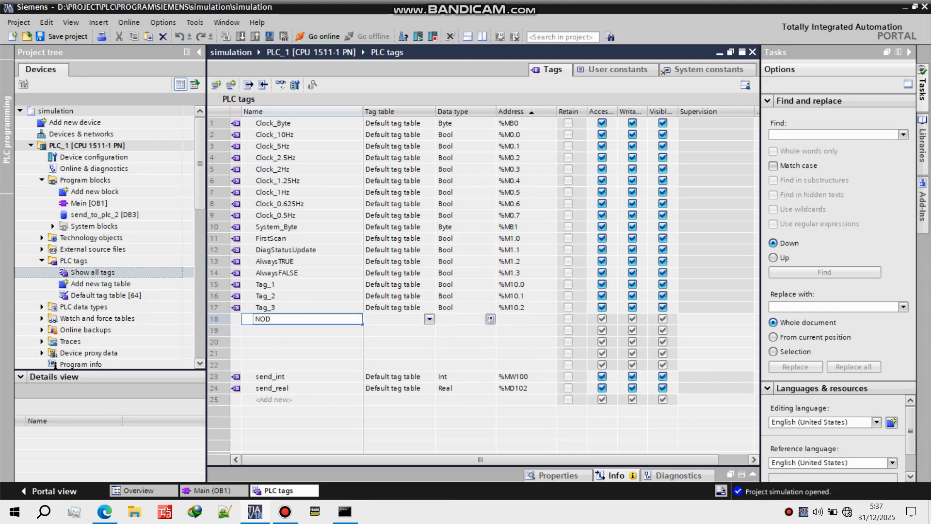
type("NODE1")
key("Return")
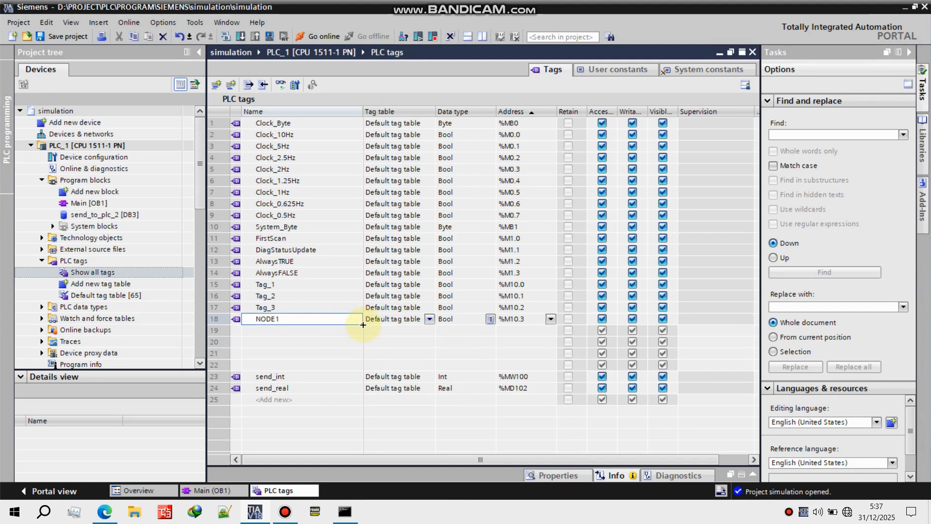
left_click_drag(363, 324, 360, 363)
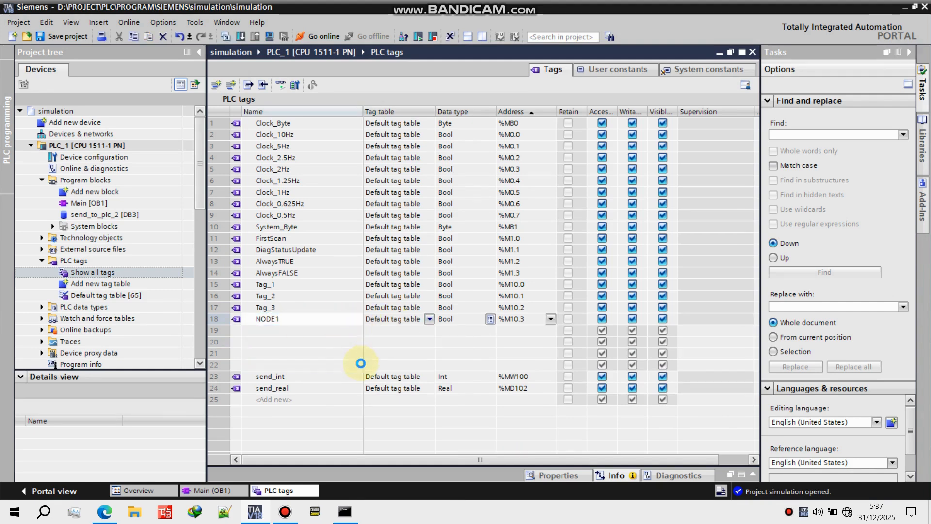
Add a new tag named NODE_DATA1 at the end of the PLC tag table
left_click(298, 402)
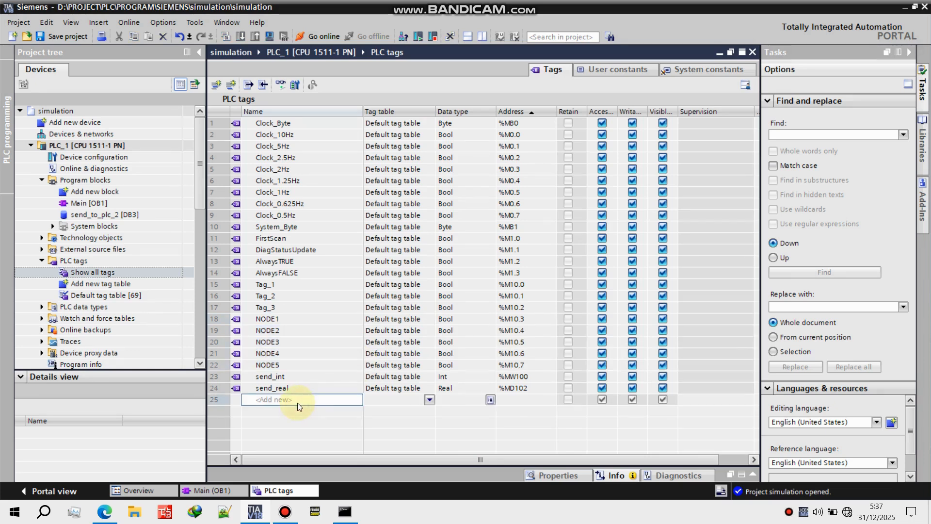
type("NODE_DATA")
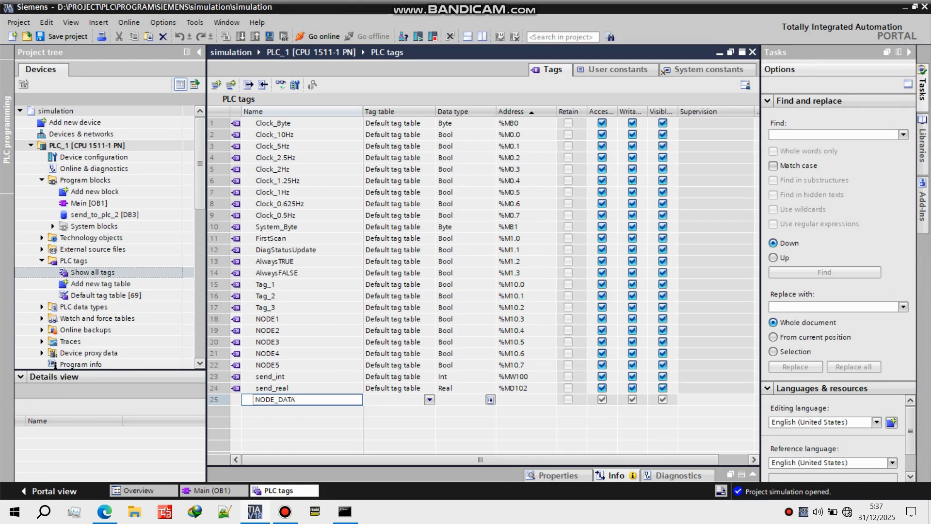
type("1")
key("Return")
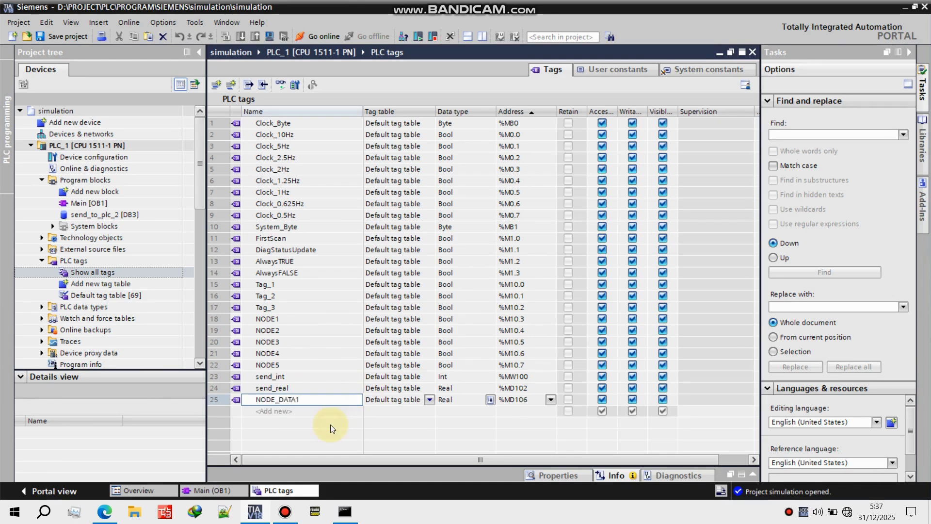
left_click(360, 404)
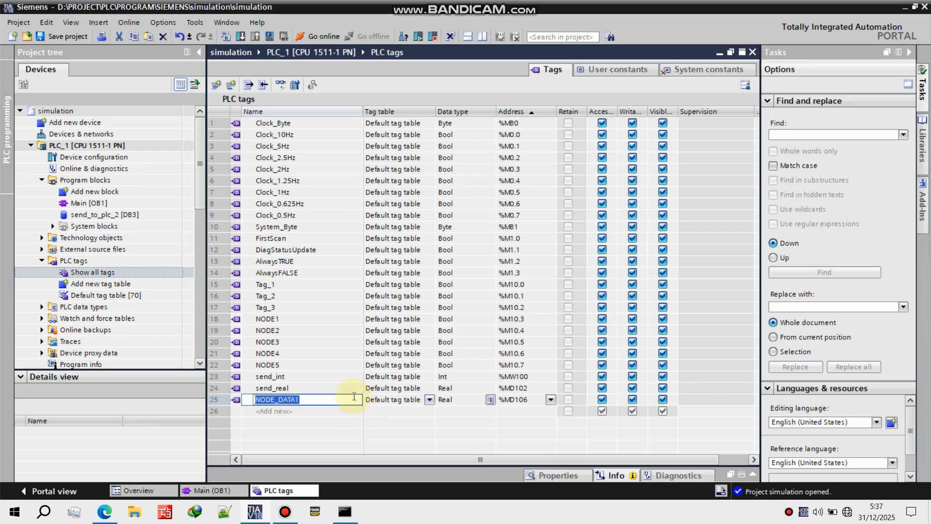
left_click(352, 415)
left_click(360, 403)
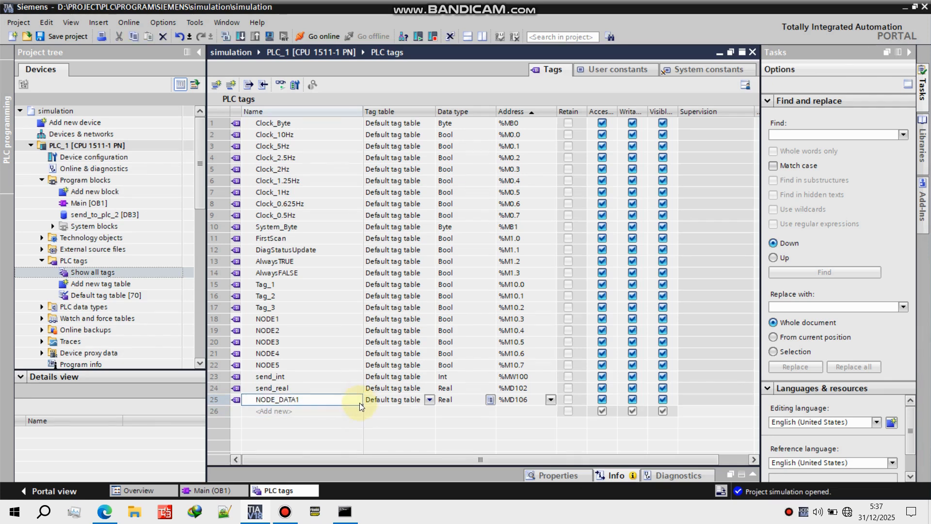
Add a tag named NODE_DATA2 with data type Int at the end of the PLC tag table
double_click(354, 410)
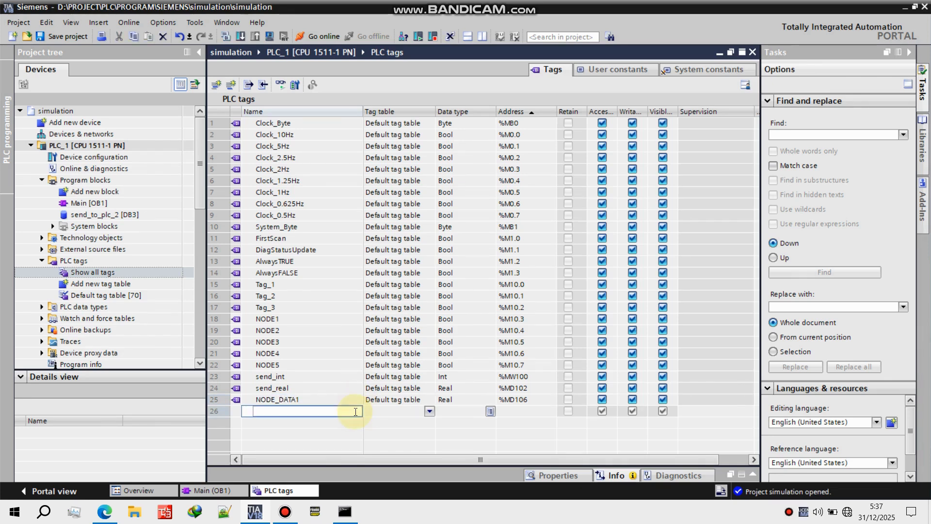
type("NODE_DATA2")
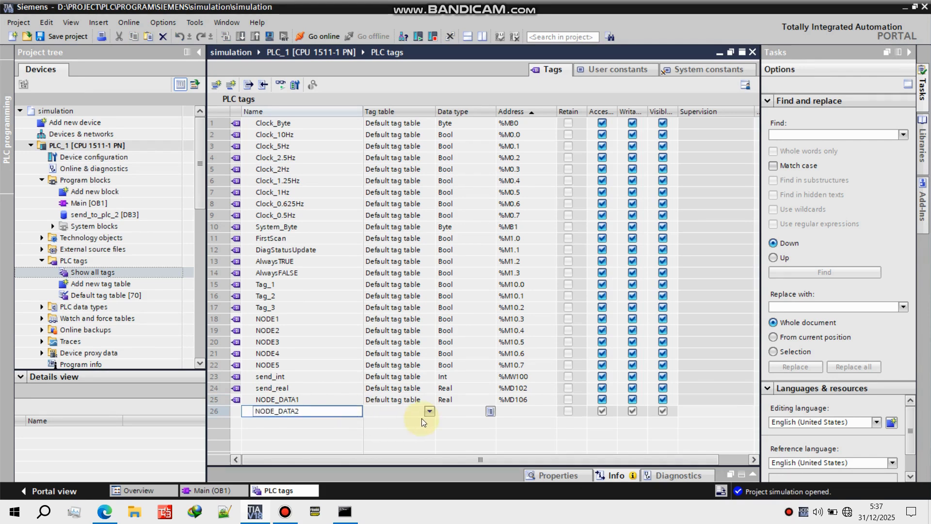
left_click(461, 410)
left_click(462, 411)
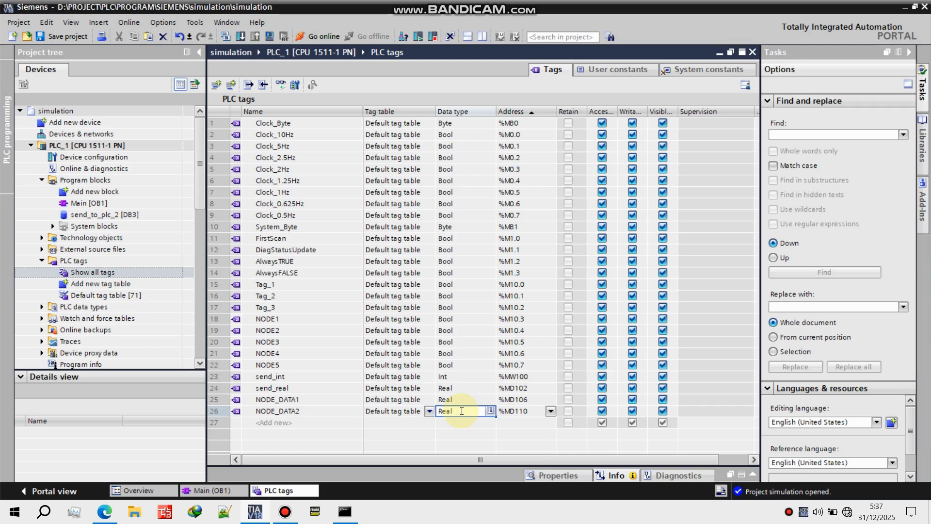
key("BackSpace")
key("BackSpace")
key("BackSpace")
type("INT")
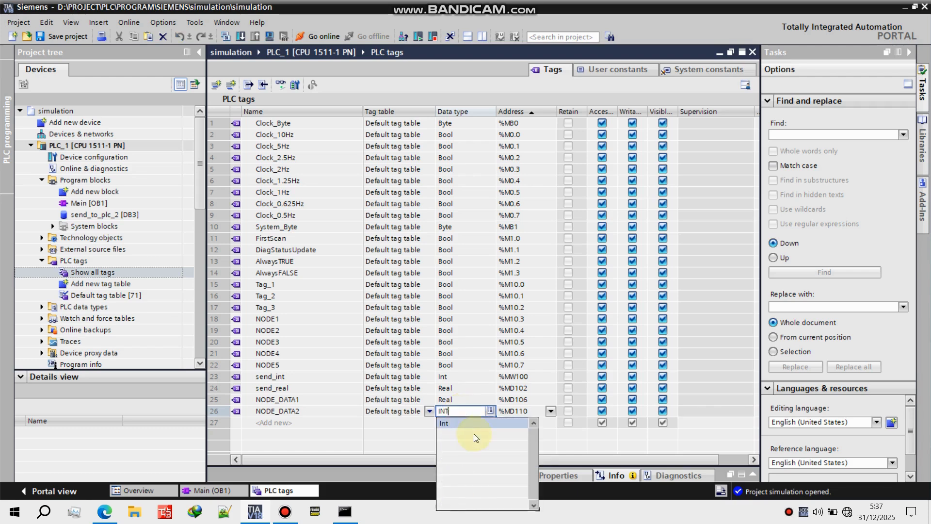
left_click(502, 424)
Change the address of NODE_DATA2 to %MW110 to match its data type
left_click(551, 413)
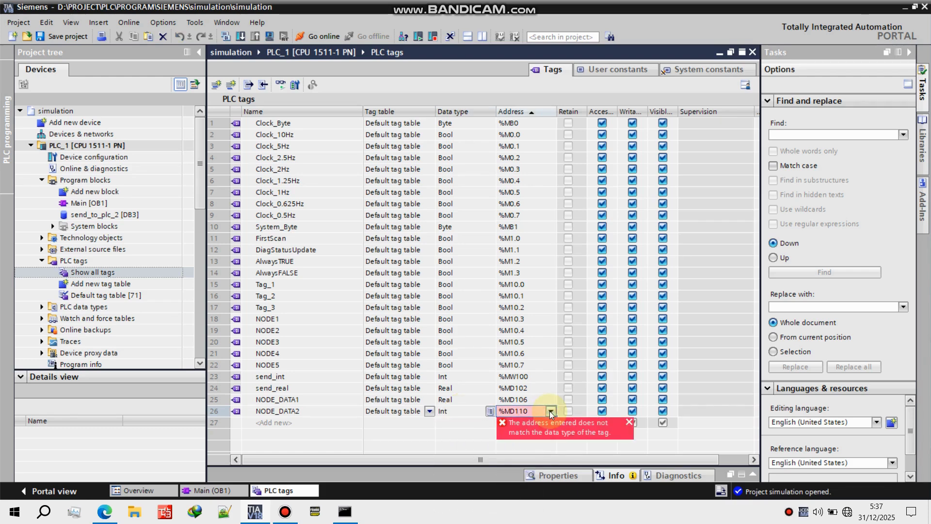
left_click(682, 483)
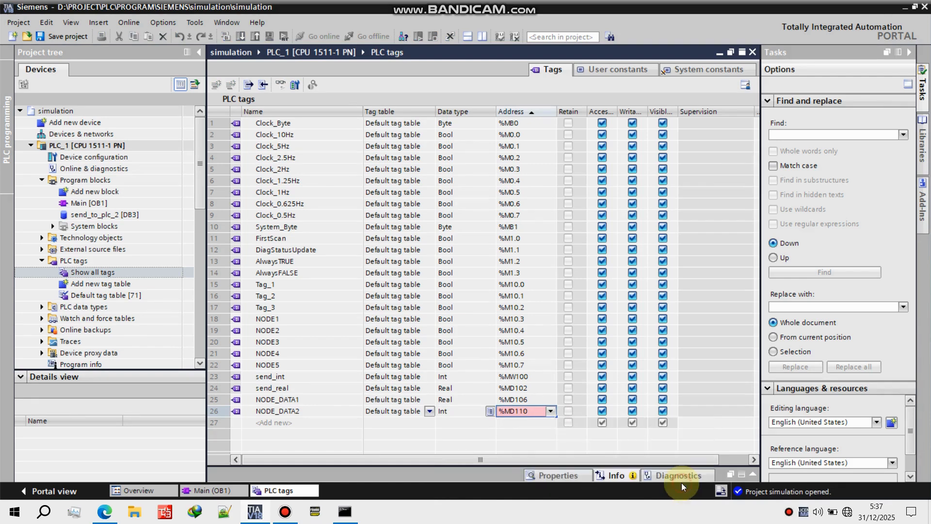
left_click(302, 423)
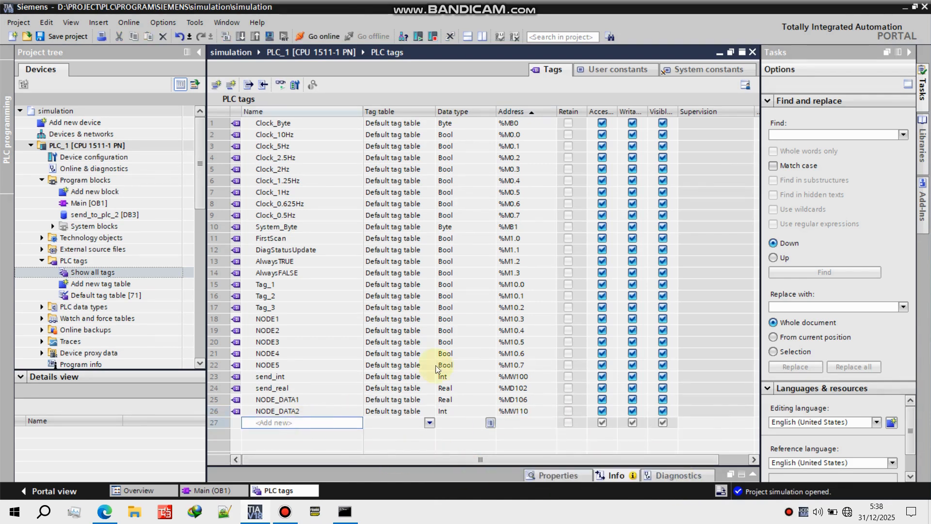
Return to the Main [OB1] block and assign NODE1 to the normally open contact in Network 2
left_click(228, 490)
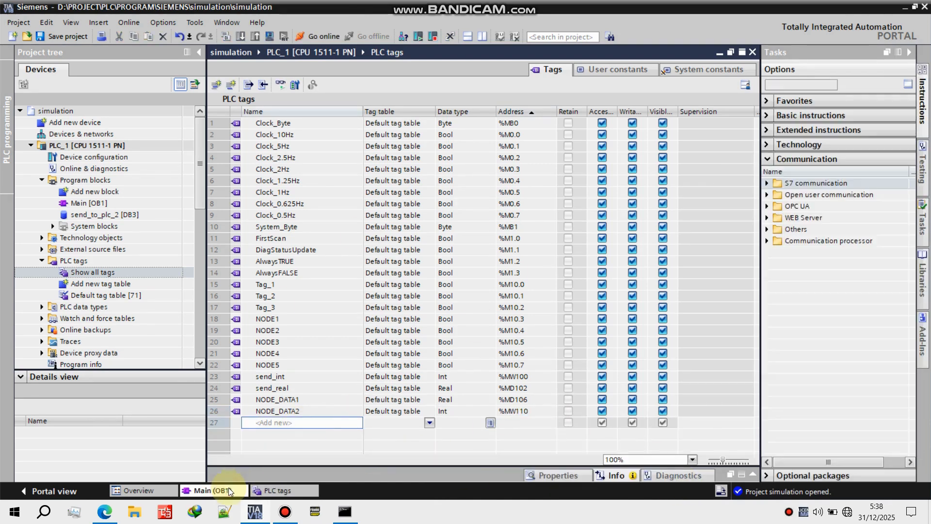
left_click(260, 223)
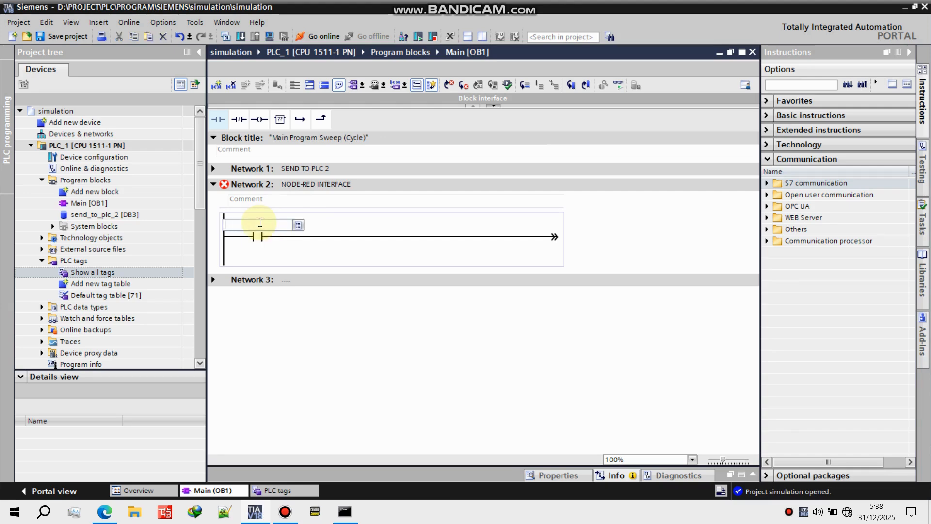
type("NO")
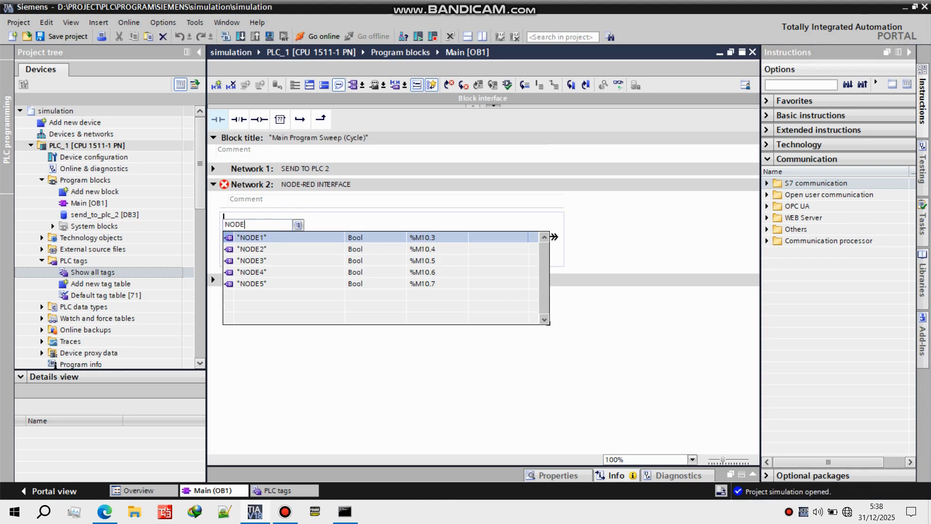
type("DE")
key("Return")
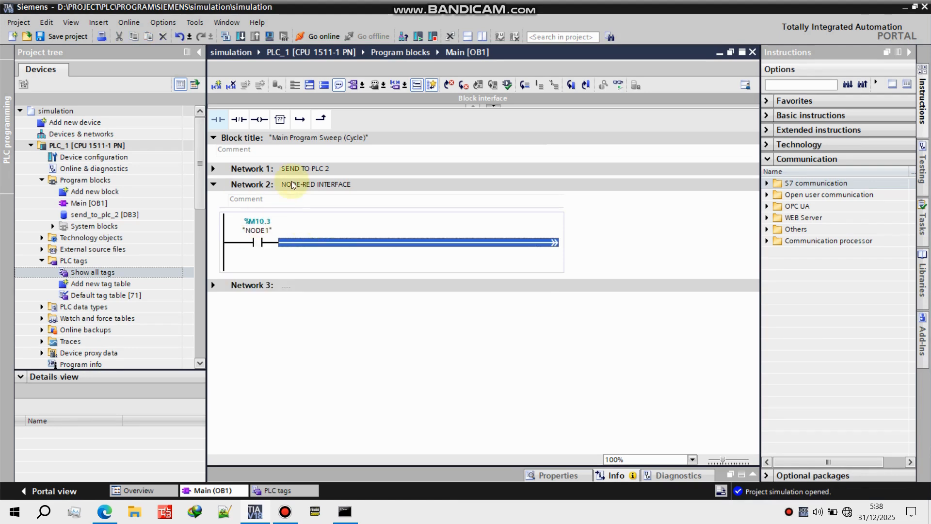
Add an output coil after the NODE1 contact and assign it the tag NODE2
left_click(259, 119)
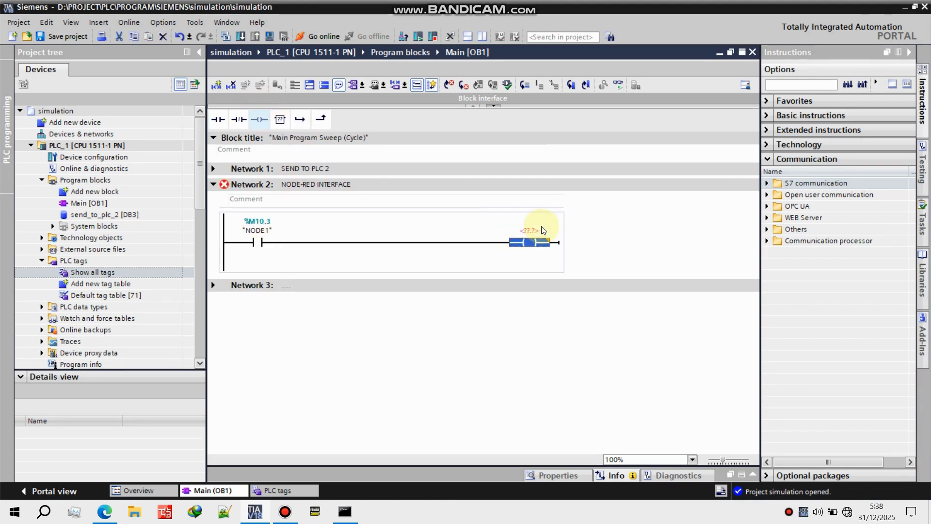
left_click(531, 230)
type("NOD")
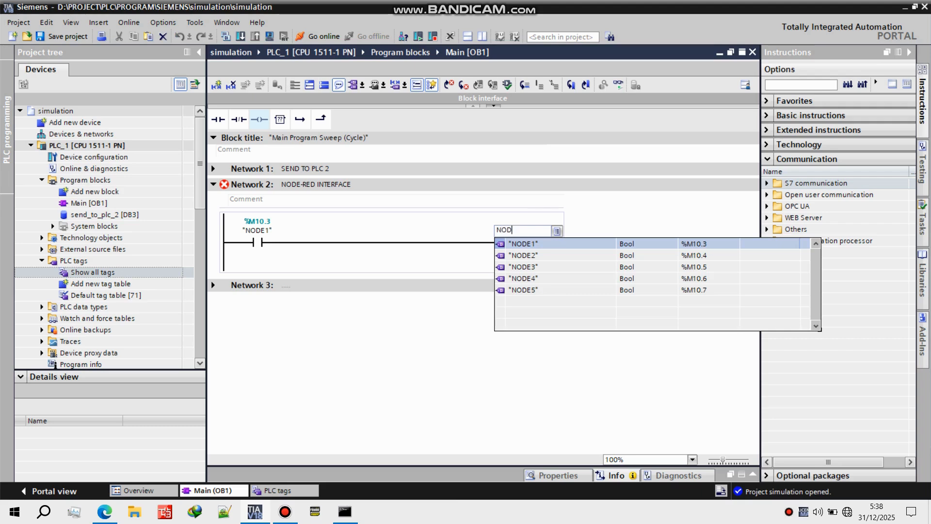
type("E2")
key("Return")
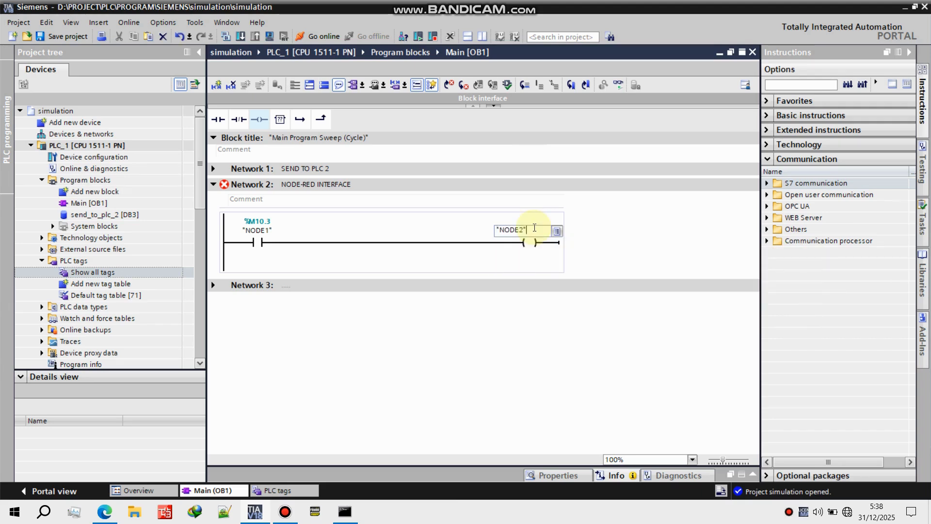
Open a branch below the NODE1 rung and place a normally open contact and an output coil on it
left_click(234, 243)
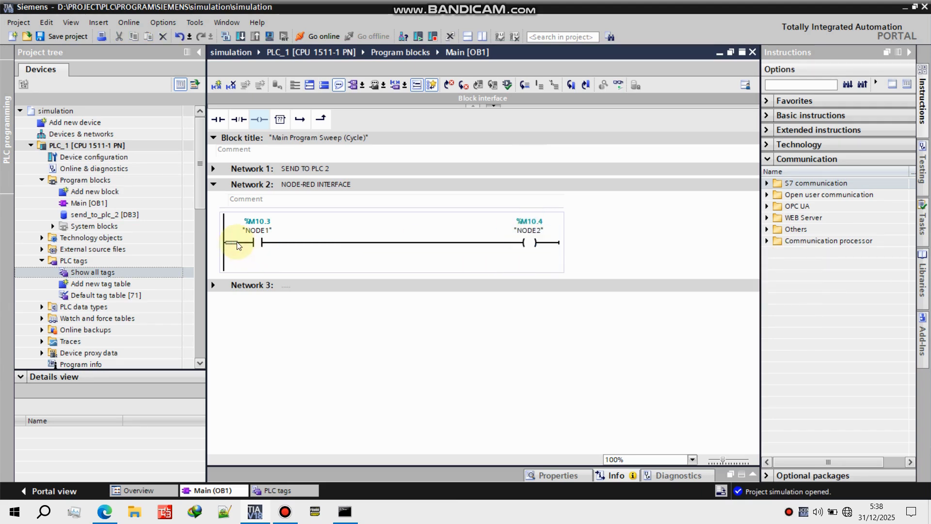
left_click(304, 118)
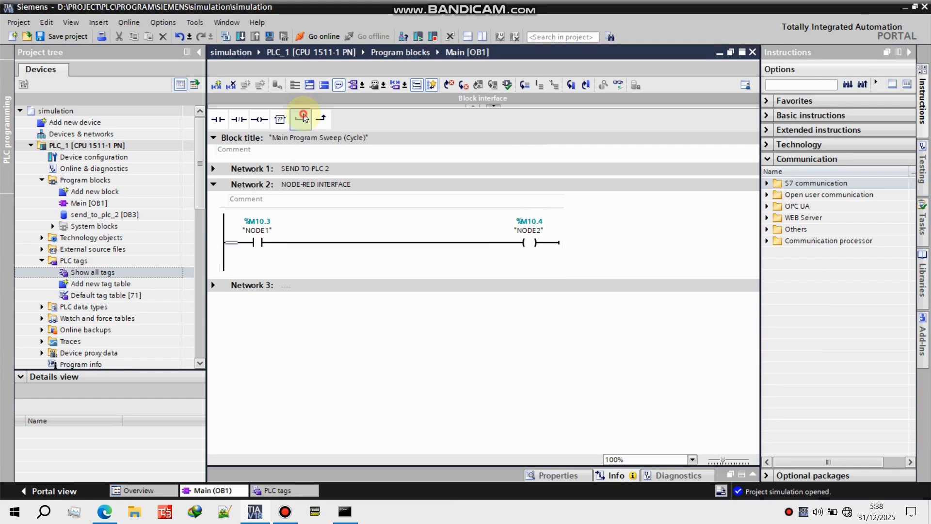
left_click(224, 124)
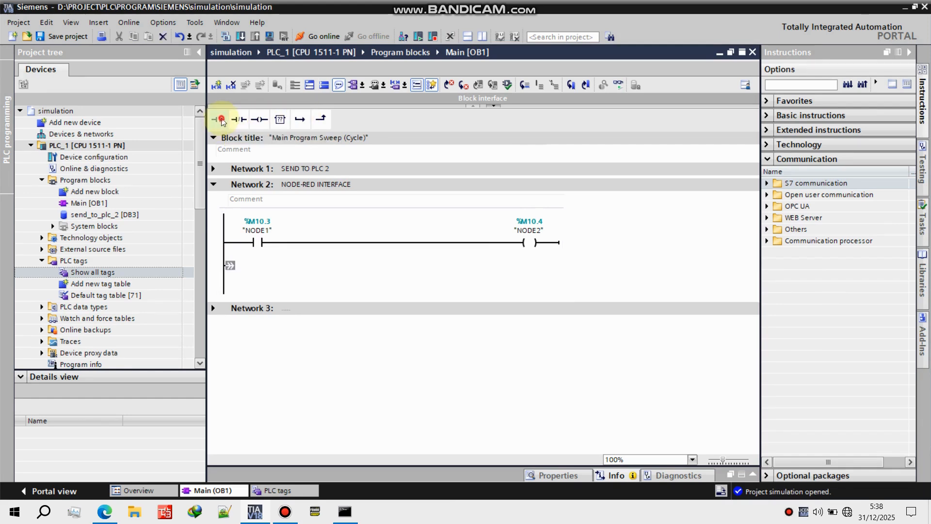
left_click(260, 121)
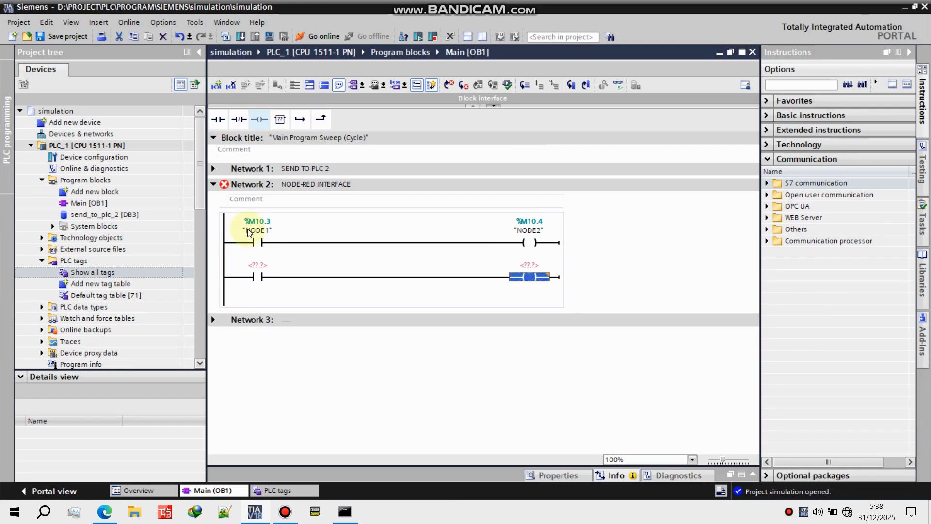
Assign NODE3 to the contact and NODE4 to the coil on the second rung of Network 2
left_click(252, 262)
type("NODE3")
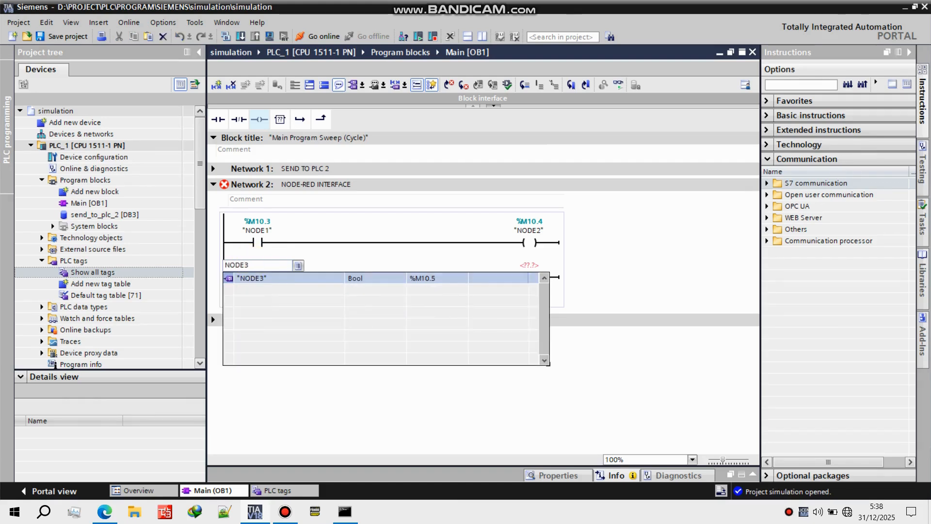
key("Return")
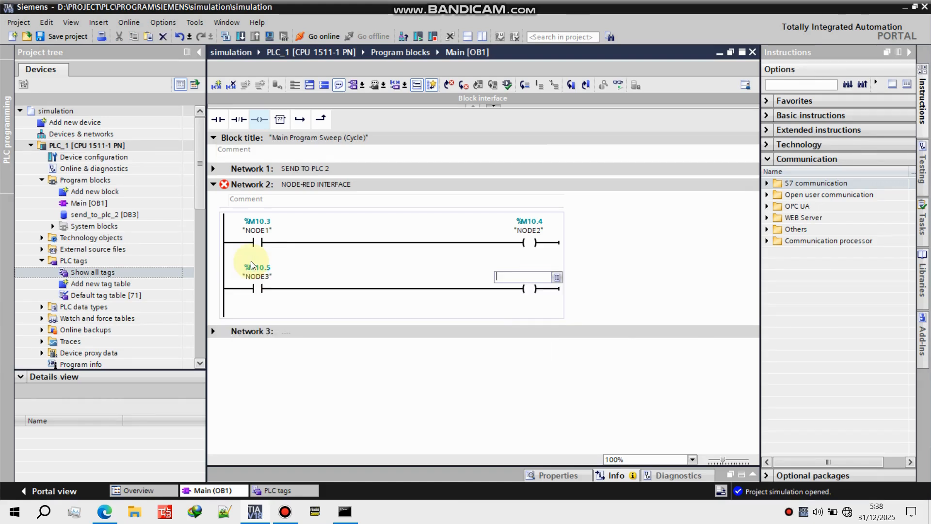
type("NODE")
key("Down")
key("Down")
key("Down")
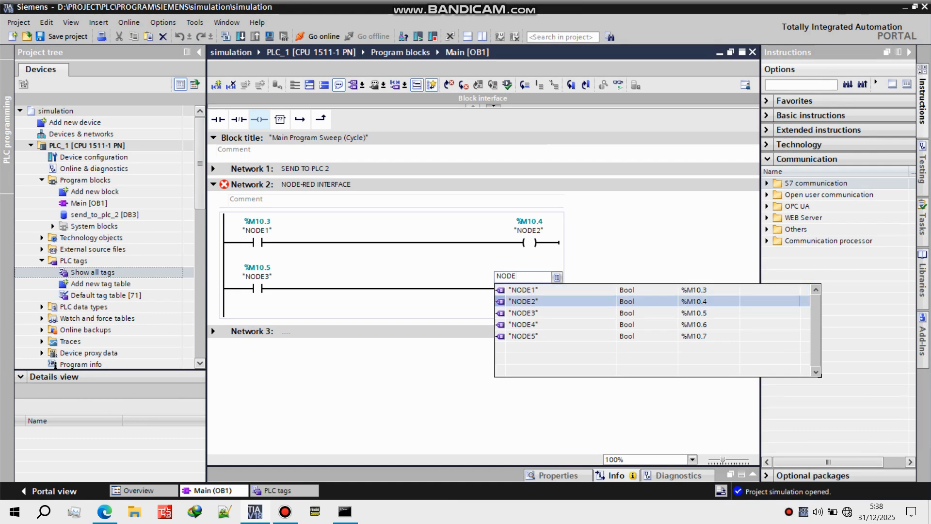
key("Return")
left_click(251, 260)
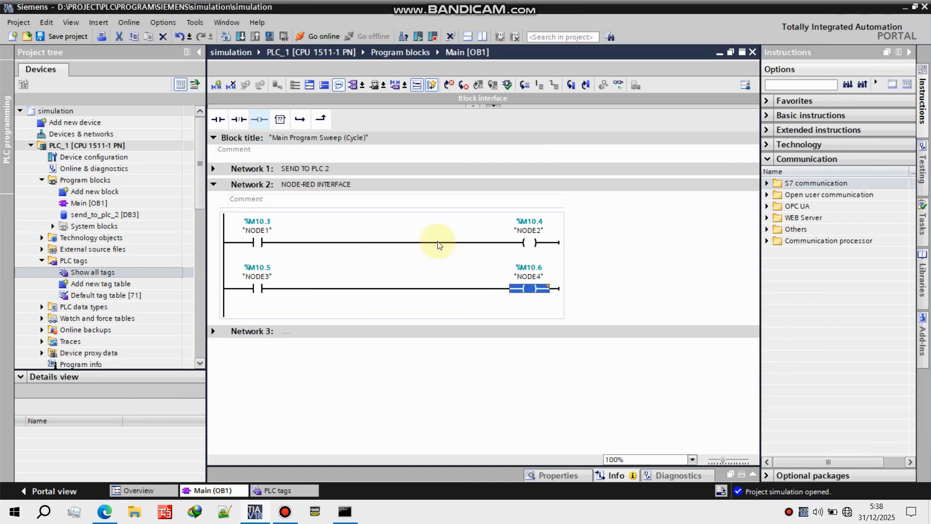
left_click(600, 277)
Open a third branch below the NODE3 rung and place a normally open contact and an empty box on it
left_click(232, 289)
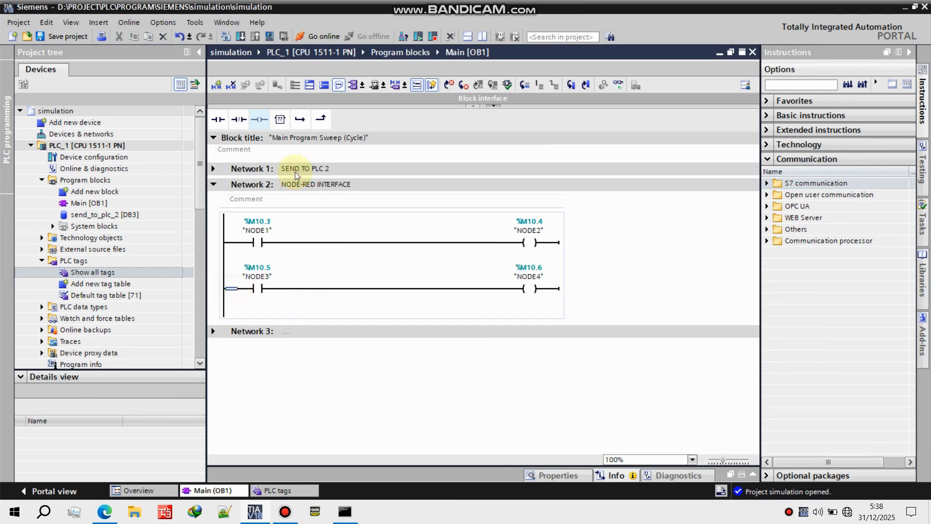
left_click(299, 120)
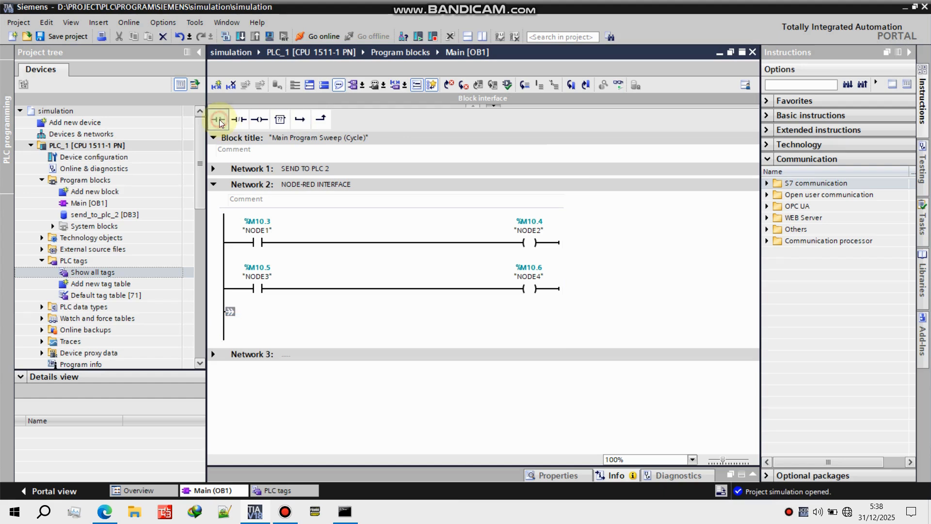
left_click(219, 119)
left_click(280, 119)
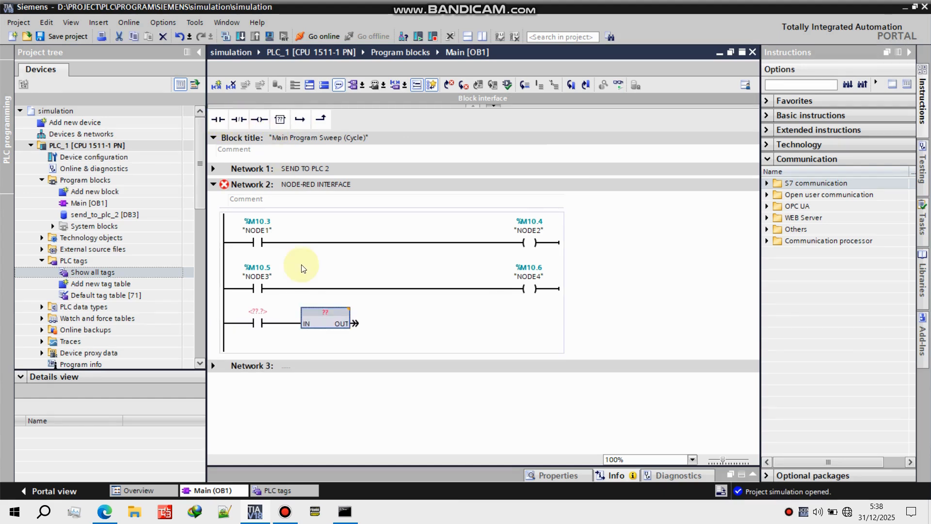
Assign NODE5 to the third rung's contact and define the empty box as a MOVE instruction
left_click(262, 311)
type("NOD")
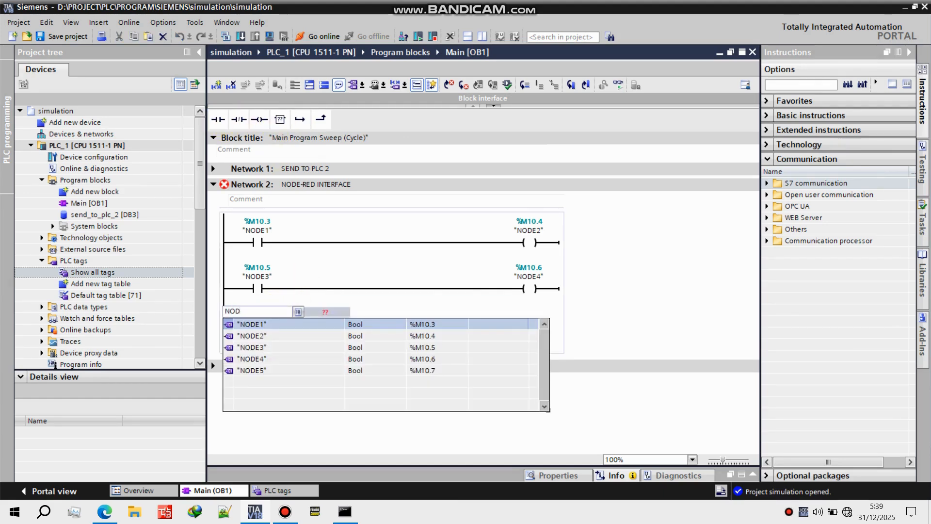
key("Return")
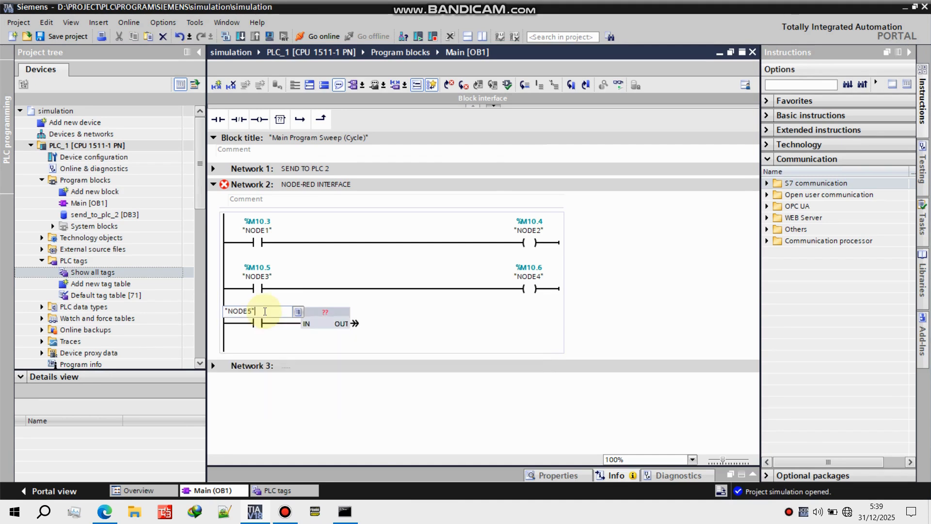
type("MOVE")
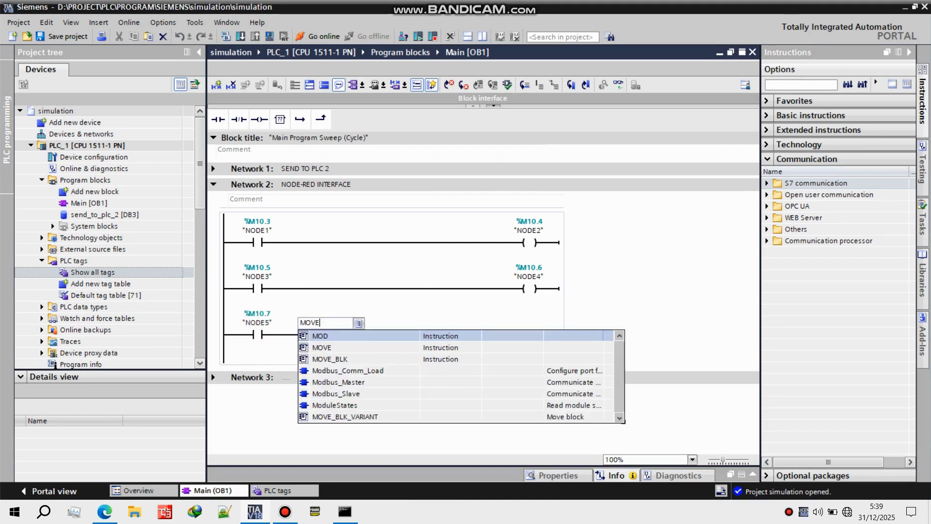
key("Return")
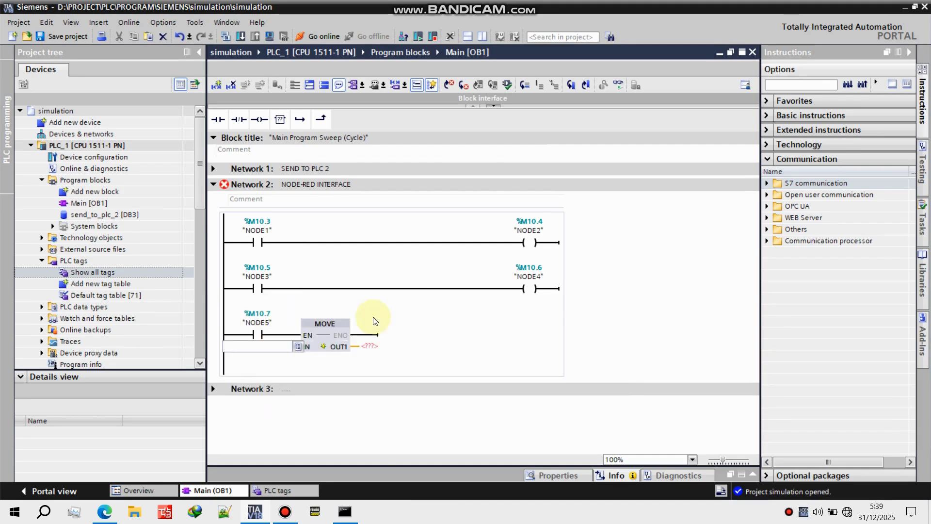
Set the MOVE block's IN value to 123 and its OUT1 to NODE_DATA2
type("123")
key("Tab")
type("NODE")
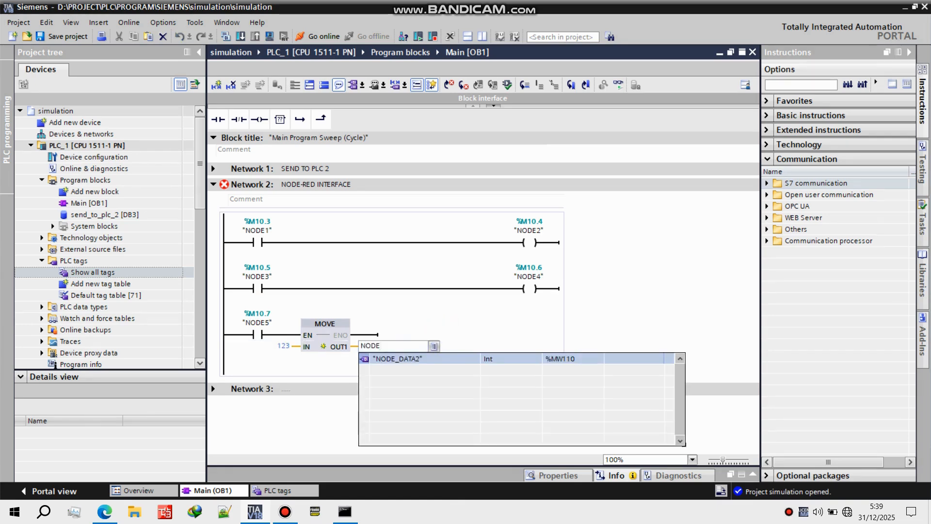
left_click(441, 339)
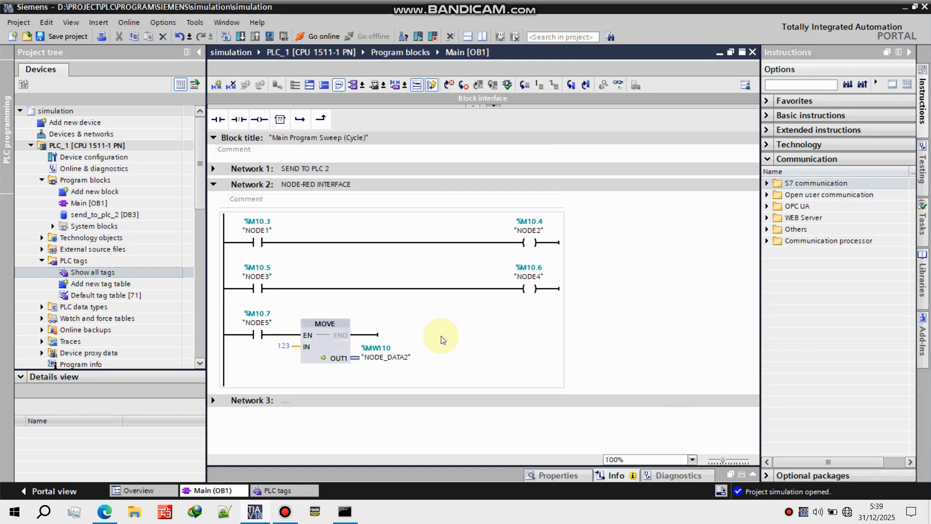
Insert a second MOVE block on a parallel branch after the NODE5 contact
left_click(288, 334)
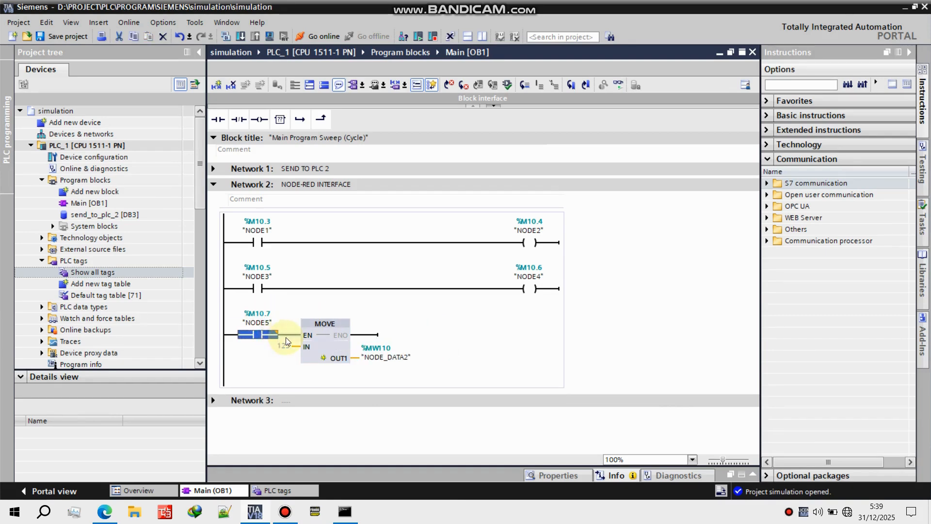
left_click(280, 119)
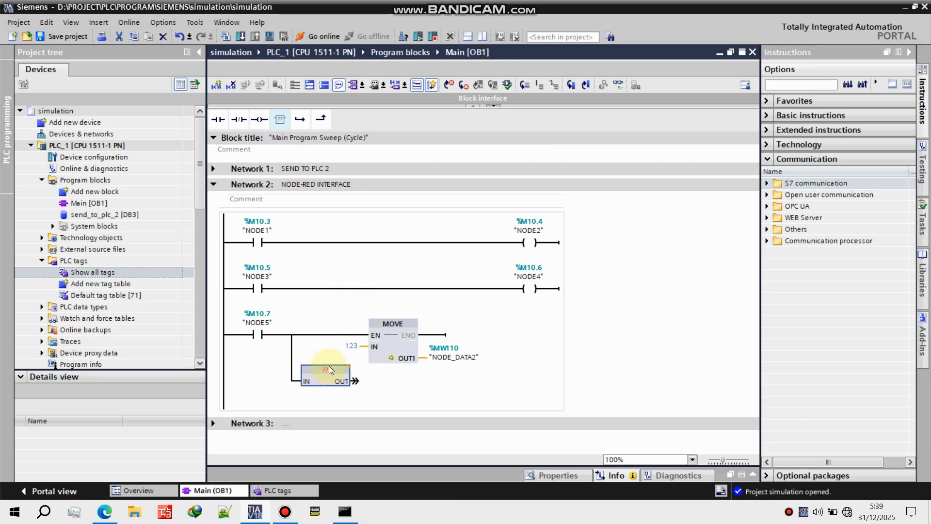
left_click(330, 367)
type("MOVE")
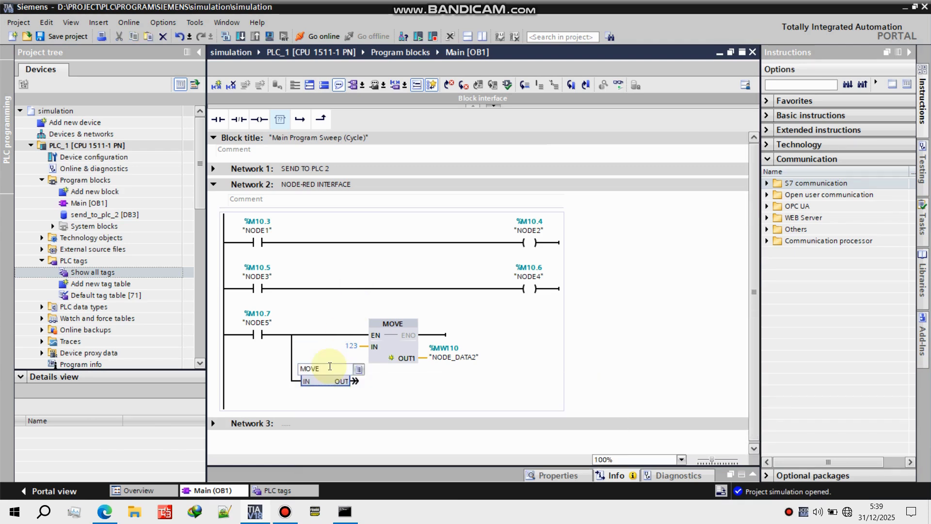
key("Return")
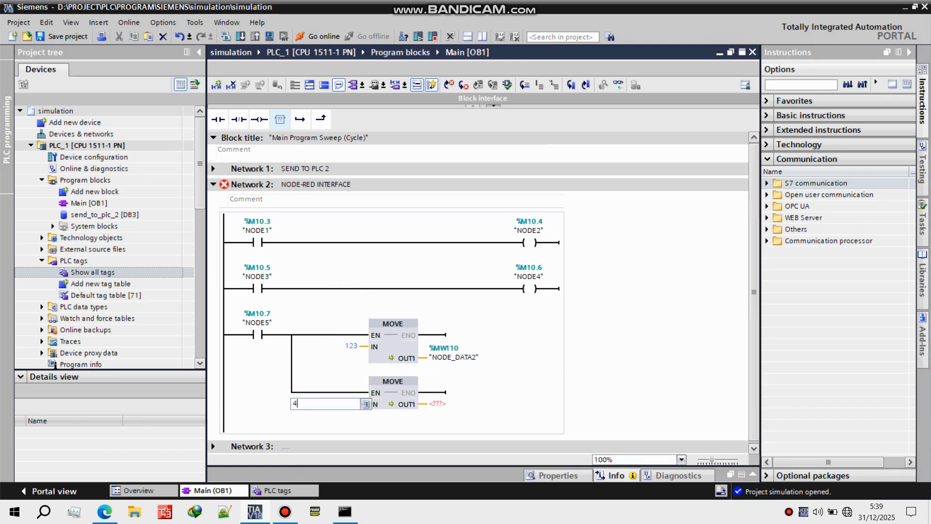
Set the second MOVE block's IN value to 456 and try to assign NODE_DATA1 to its OUT1
type("456")
key("Return")
type("N")
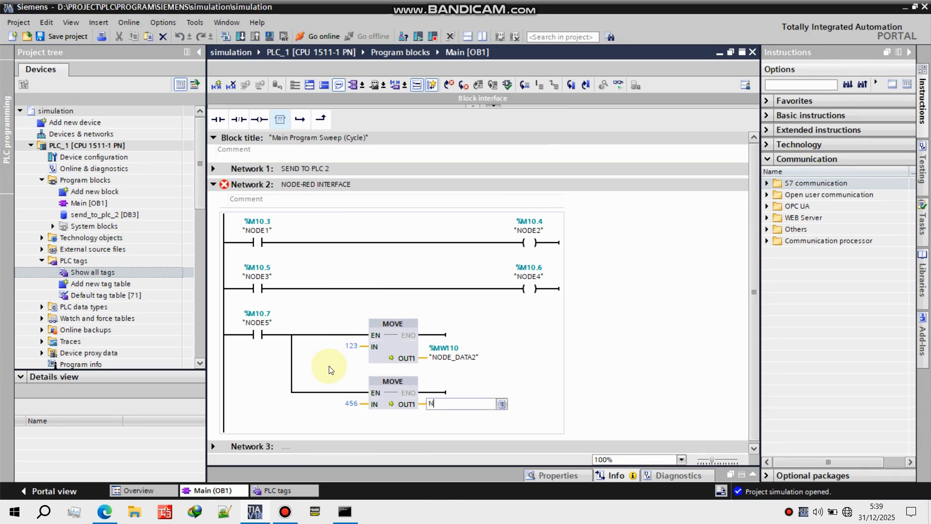
type("ODE")
key("Return")
key("BackSpace")
key("BackSpace")
type("1")
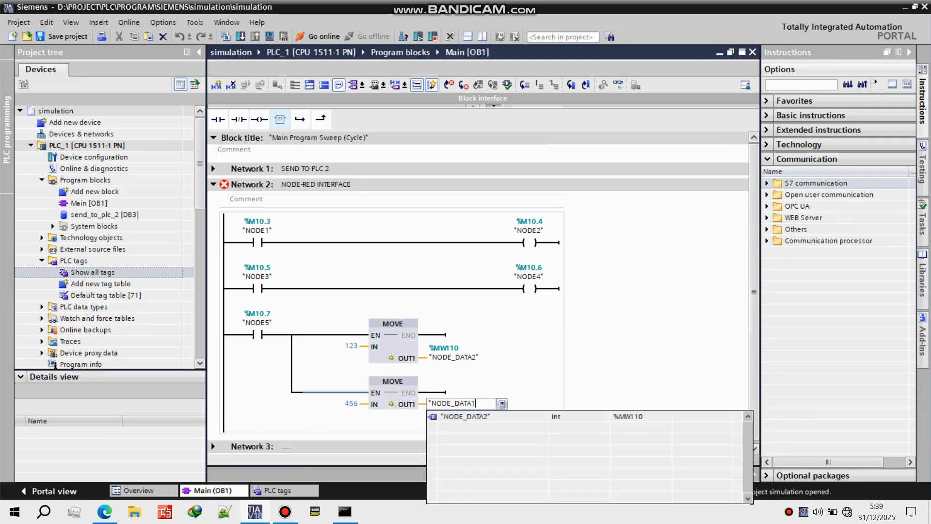
left_click(383, 398)
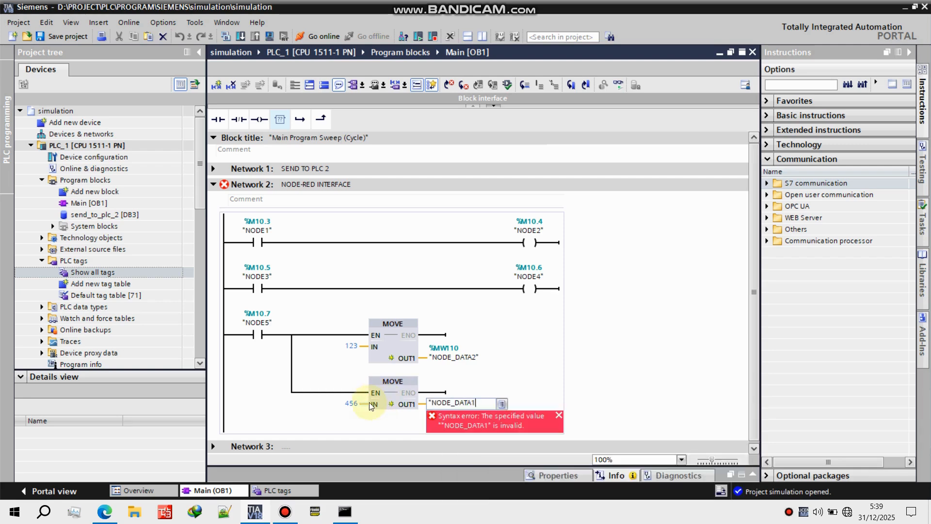
Change the second MOVE block's IN value to 456.7 and assign the tag NODE_DATA1 to its OUT1
double_click(352, 403)
left_click(334, 401)
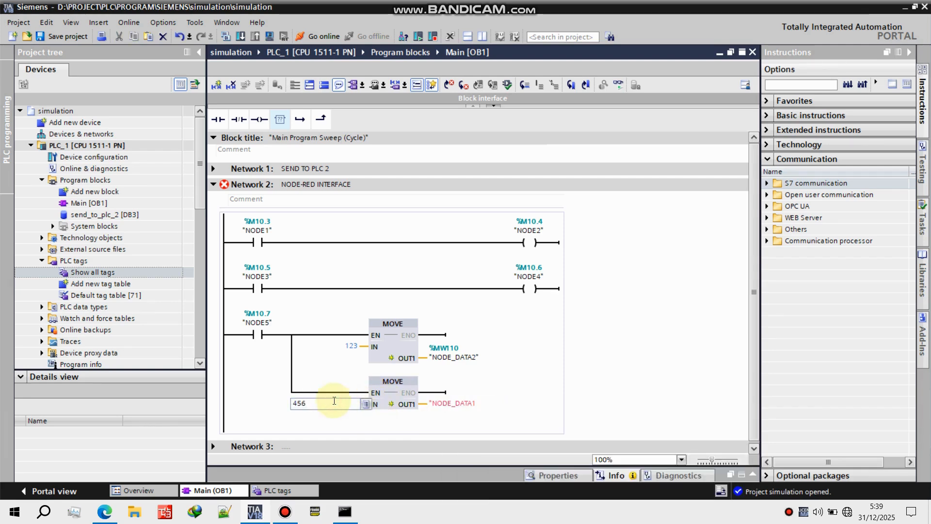
type(".7")
key("Return")
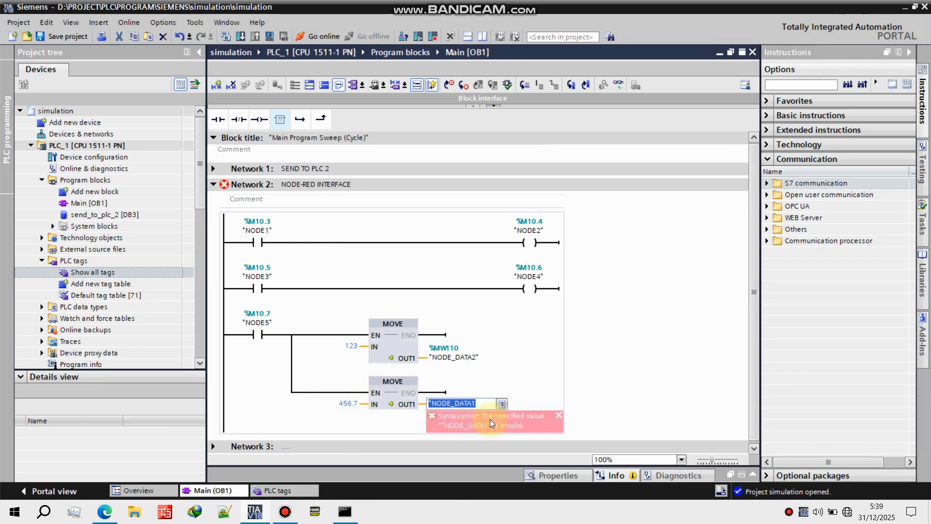
left_click(487, 401)
key("BackSpace")
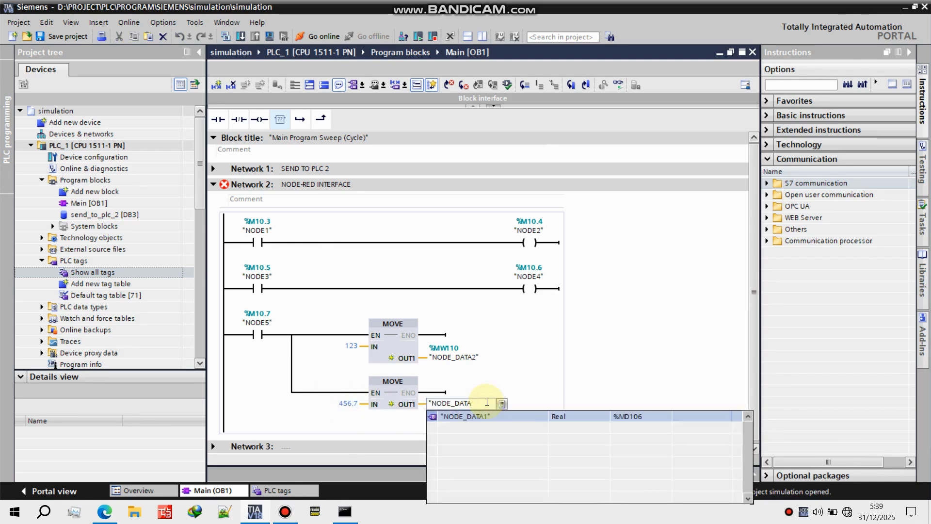
key("Return")
key("Return")
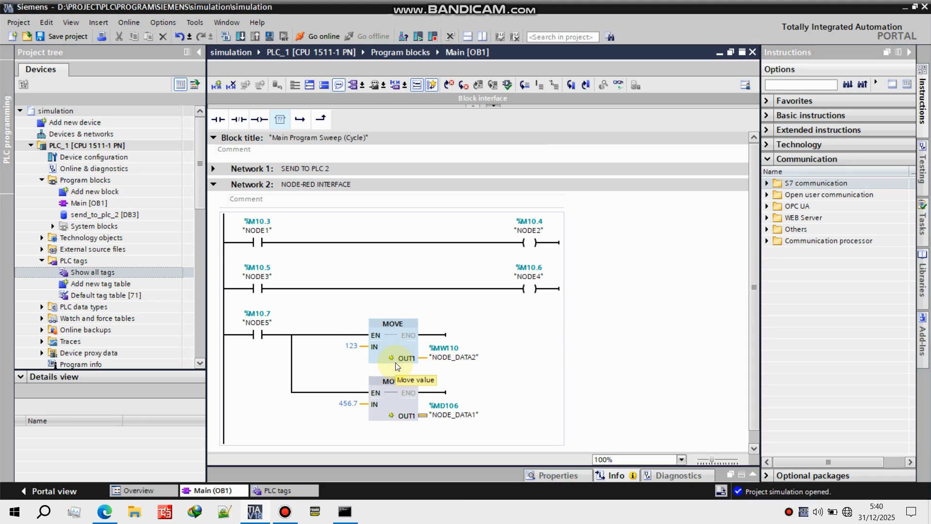
Launch S7-PLCSIM Advanced V5.0 and switch its online access to TCP/IP
left_click(44, 512)
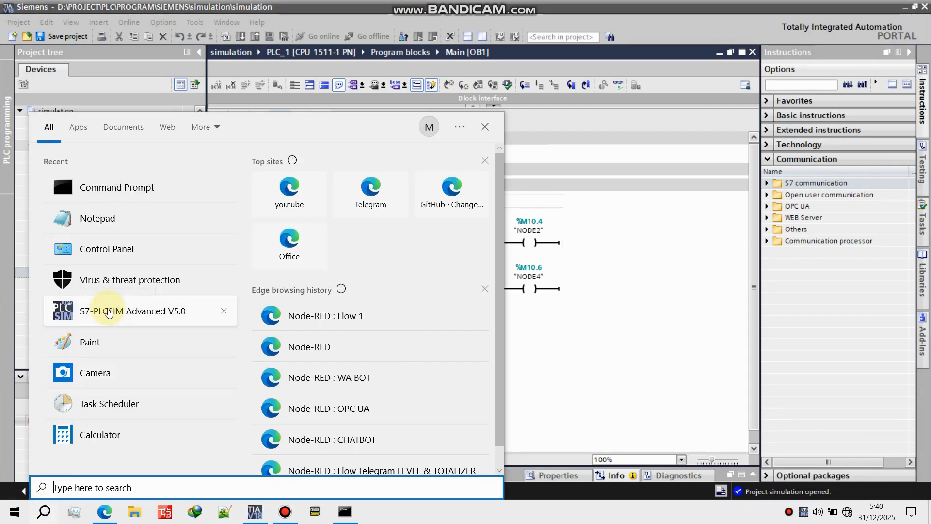
left_click(108, 311)
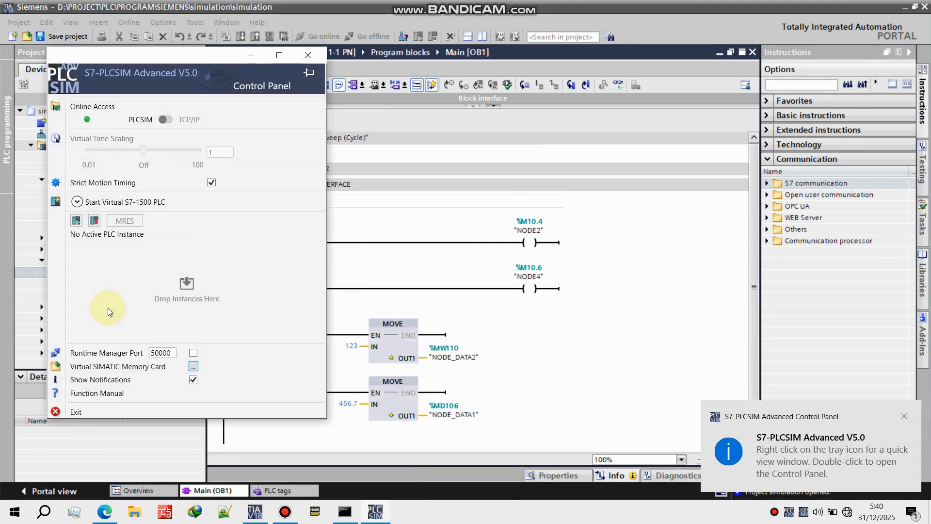
left_click(164, 120)
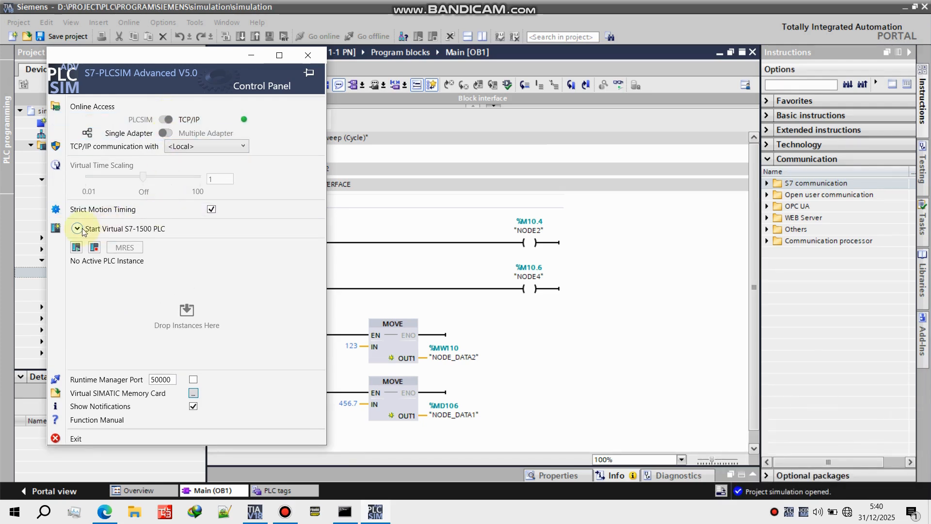
Start a virtual S7-1500 PLC instance named plc-11511 and minimize the simulator's control panel
left_click(77, 228)
left_click(218, 242)
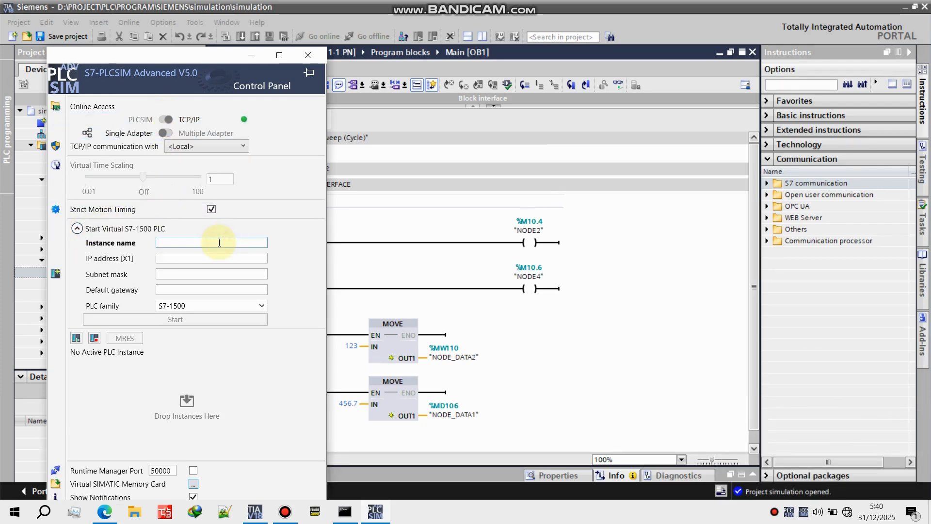
type("PL")
left_click(199, 255)
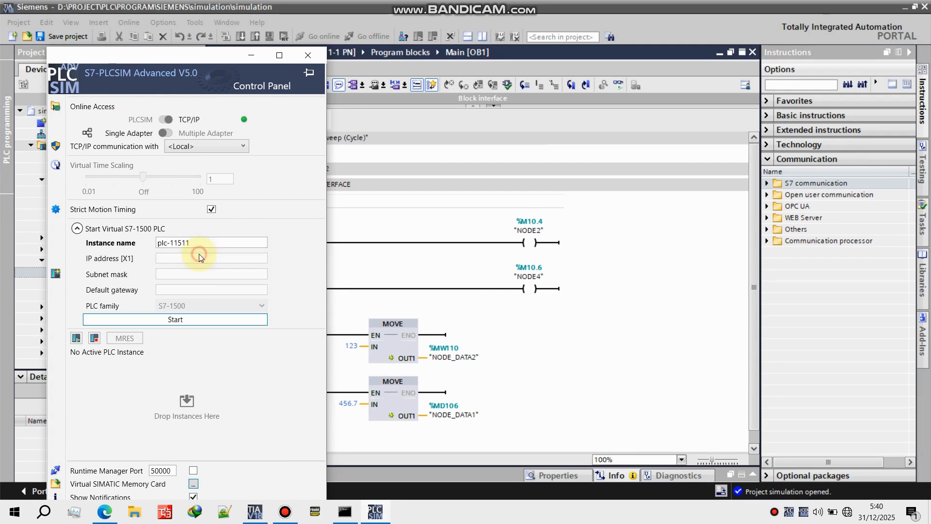
left_click(182, 321)
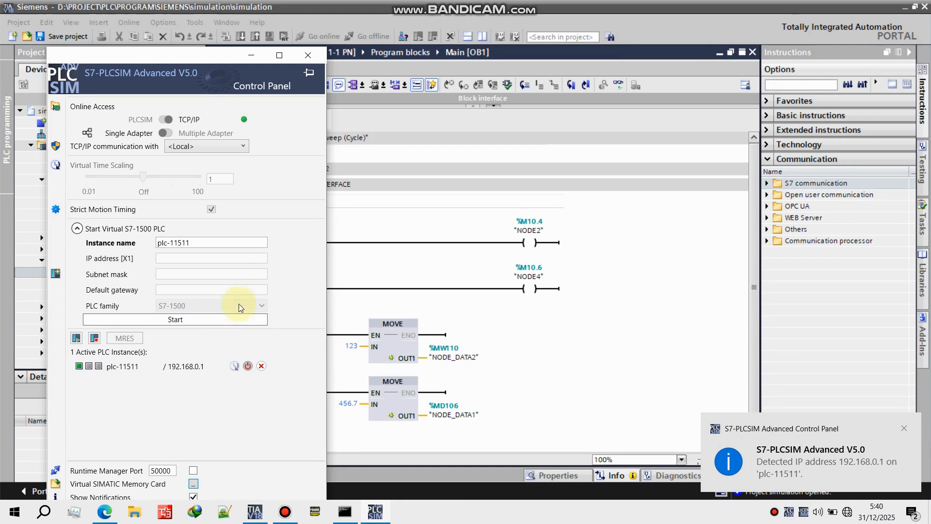
left_click(251, 55)
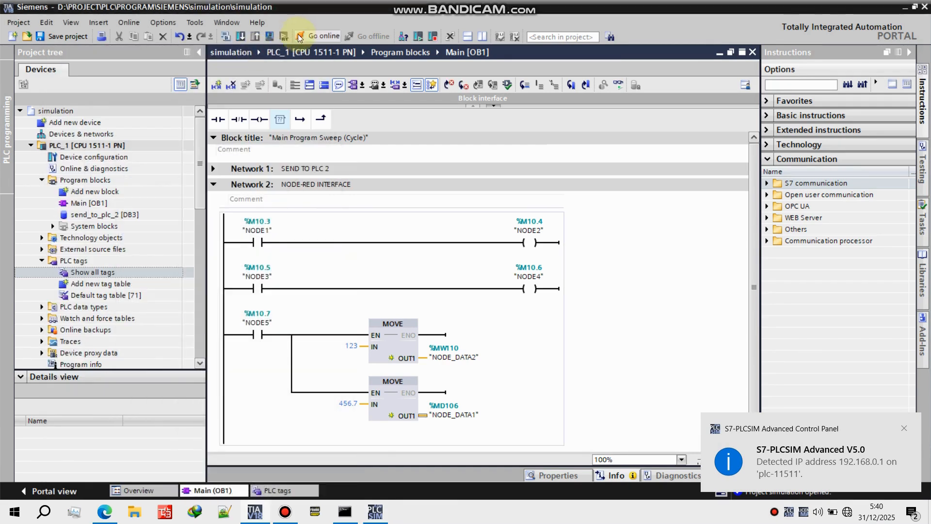
Go online with PLC_1 and download the program to the simulated PLC, repeating the download once
left_click(315, 33)
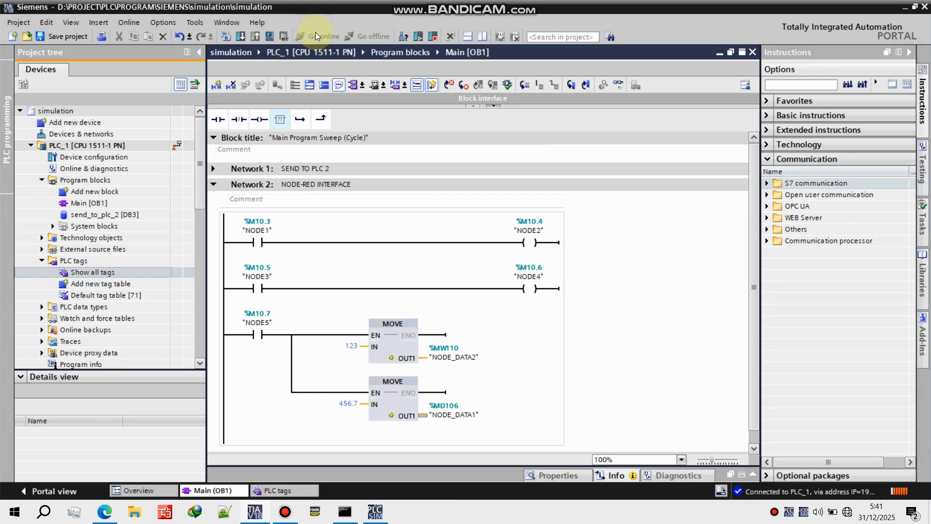
left_click(239, 36)
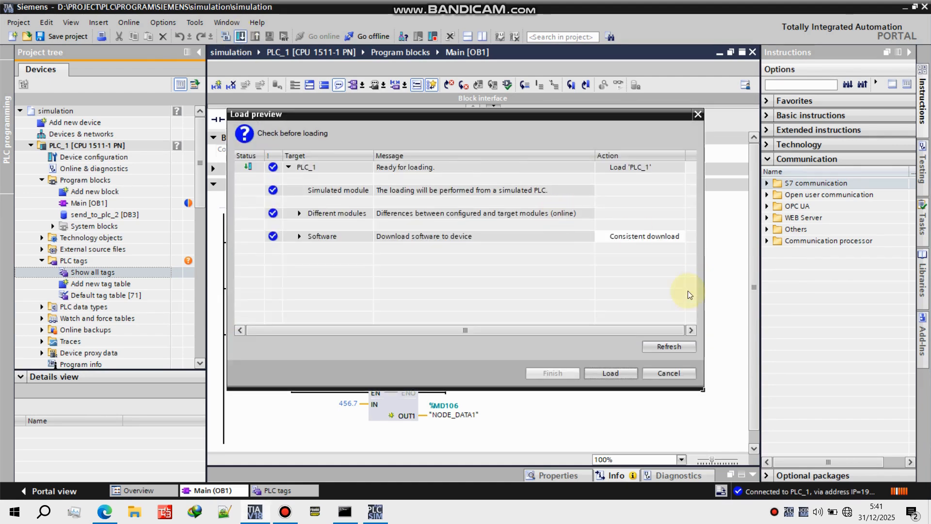
left_click(618, 370)
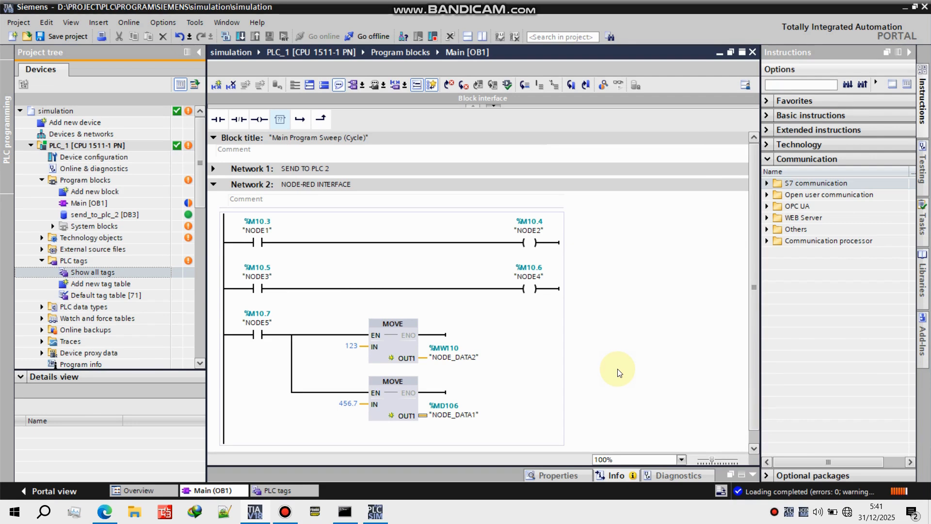
left_click(355, 243)
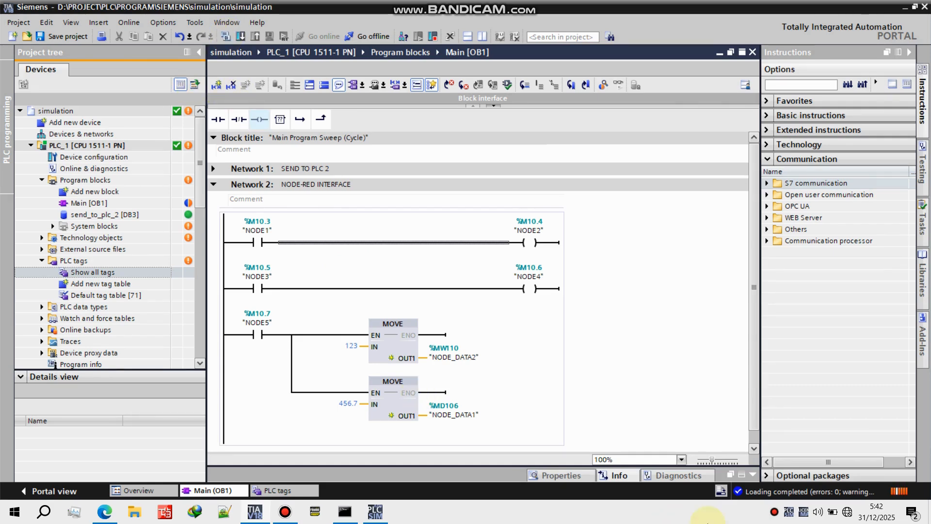
left_click(241, 35)
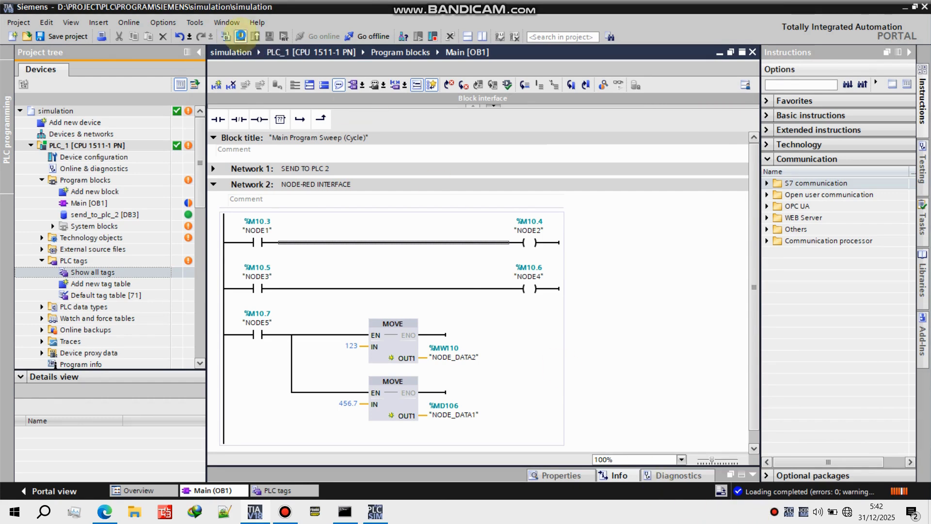
left_click(610, 373)
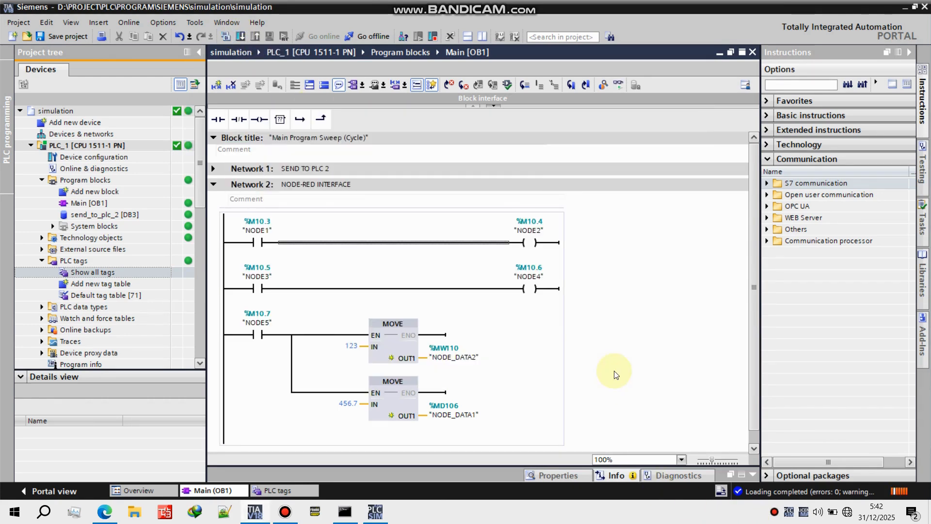
Turn on live monitoring of Main [OB1], and go offline from PLC_1 after viewing Network 2
left_click(617, 84)
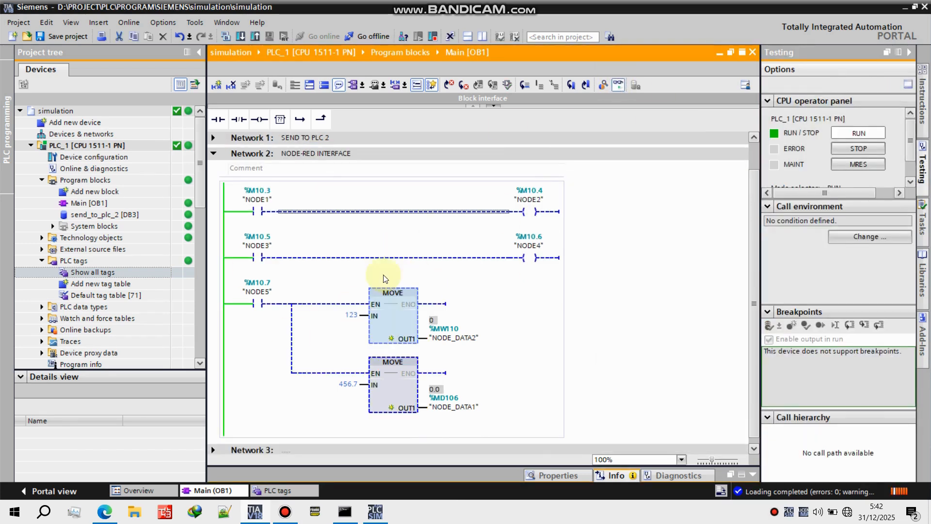
left_click(367, 36)
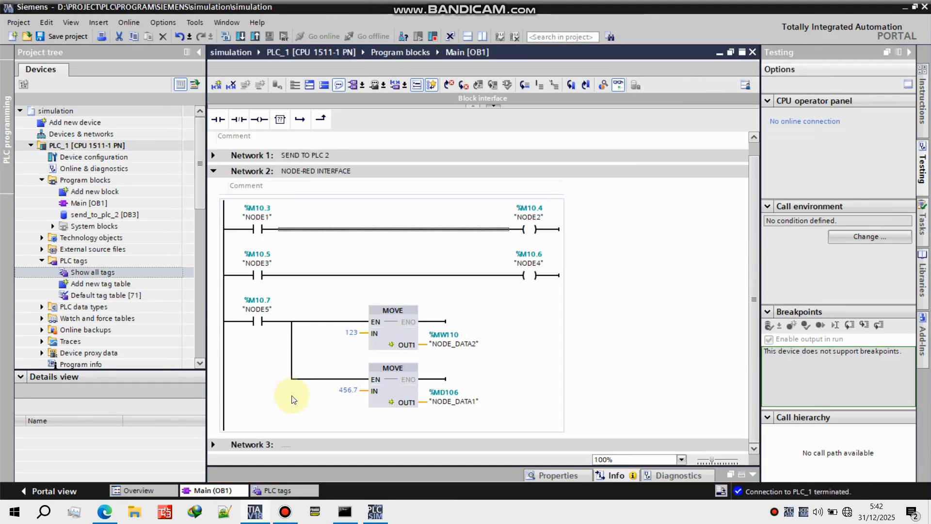
Switch to Node-RED in the browser and expand the plc category of the node palette
left_click(104, 511)
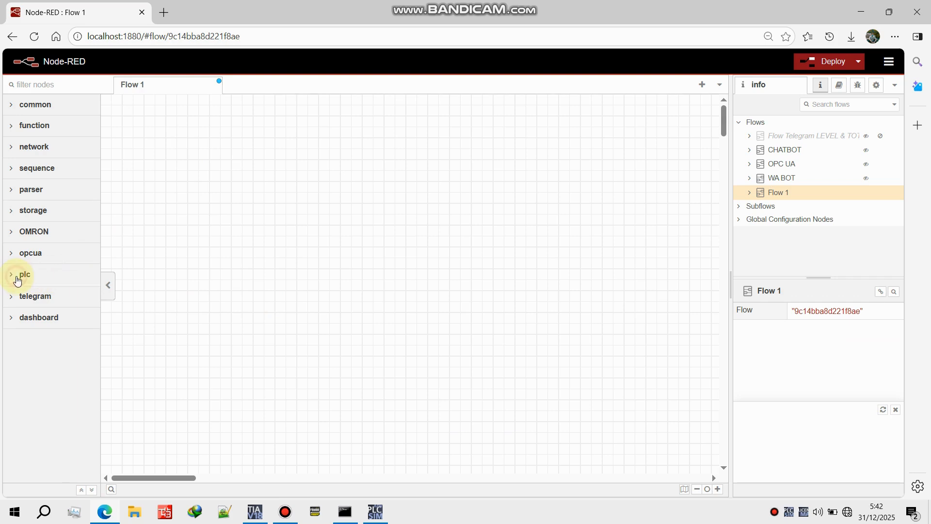
left_click(27, 276)
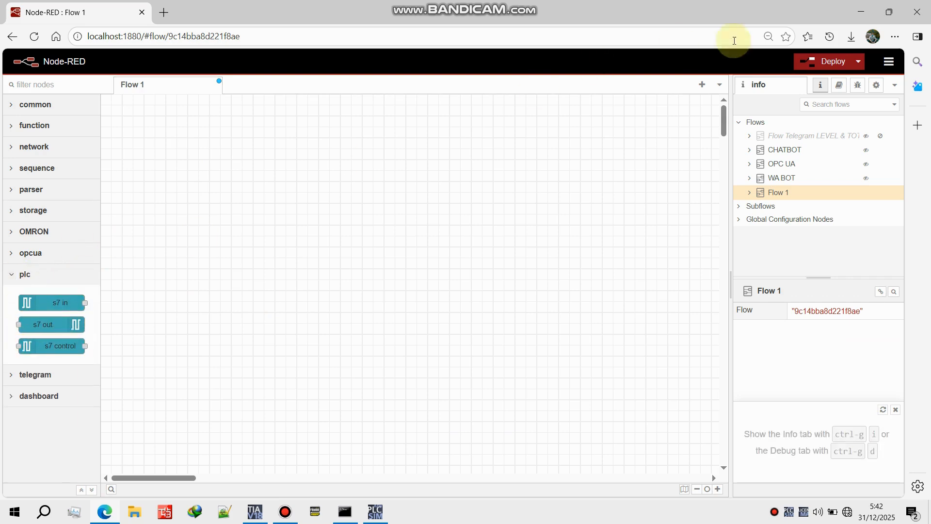
Open the palette manager and search the installable modules for NODE S7
left_click(888, 66)
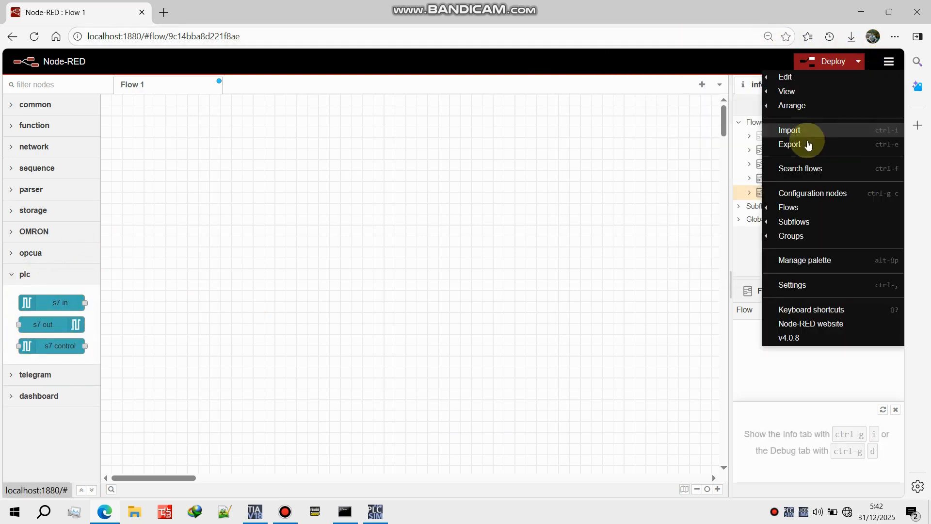
left_click(805, 261)
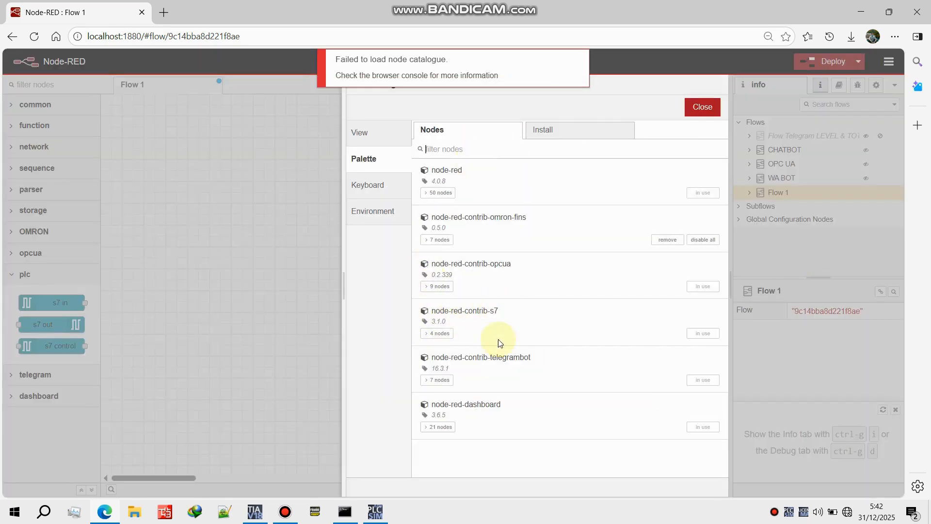
left_click(560, 128)
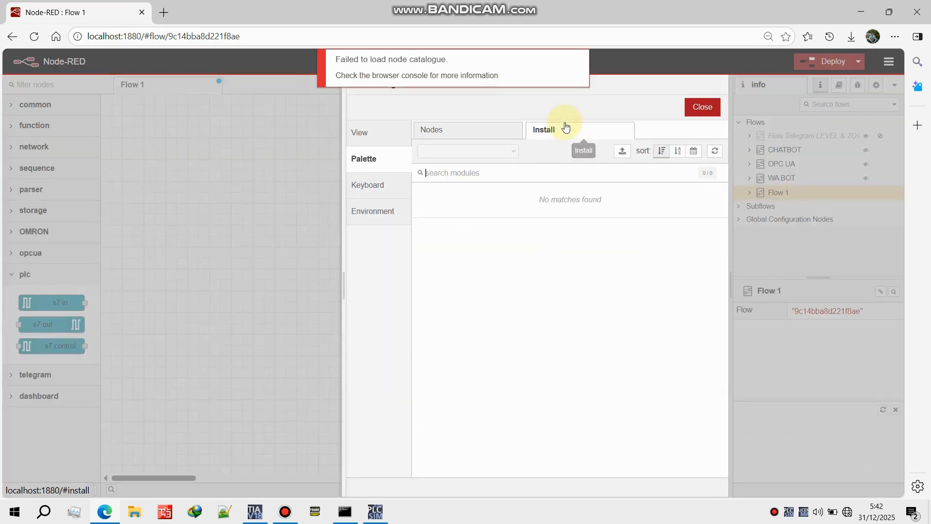
left_click(477, 169)
type("NODE S7")
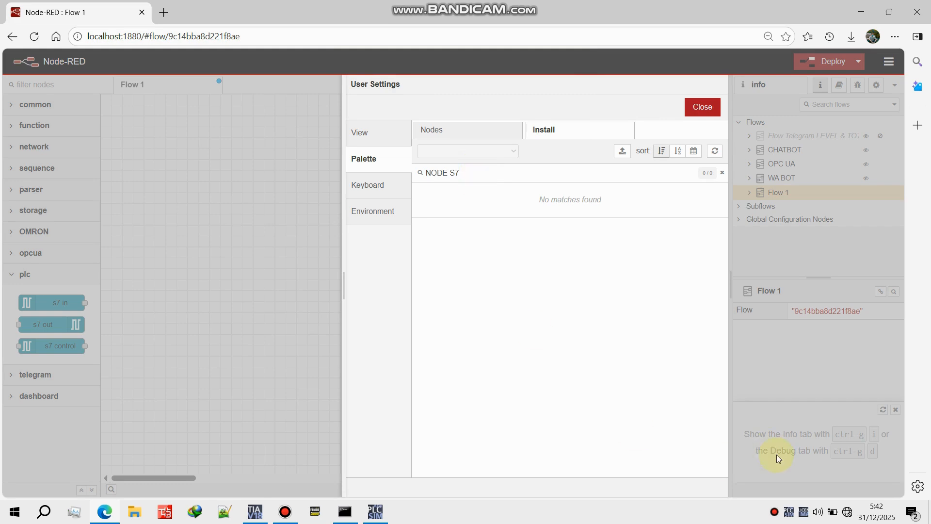
Connect the computer to the first listed secured Wi-Fi network
left_click(847, 512)
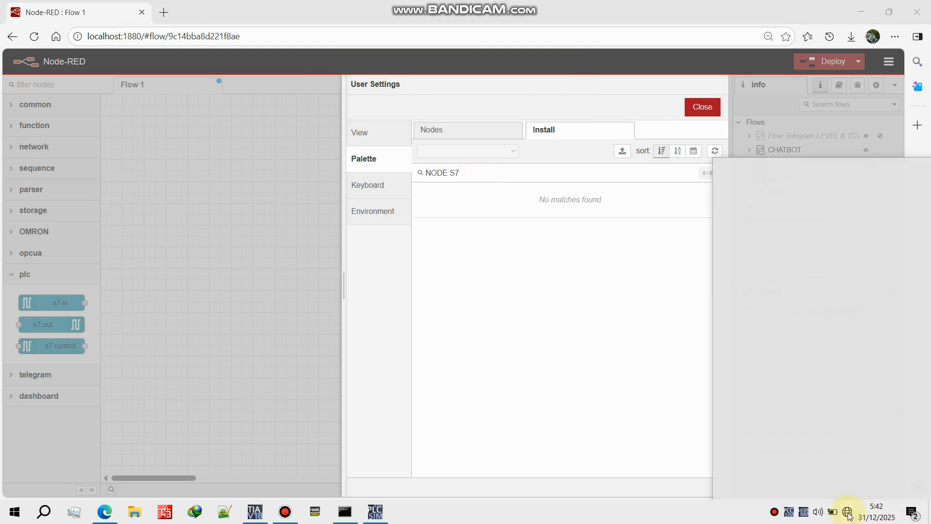
left_click(822, 165)
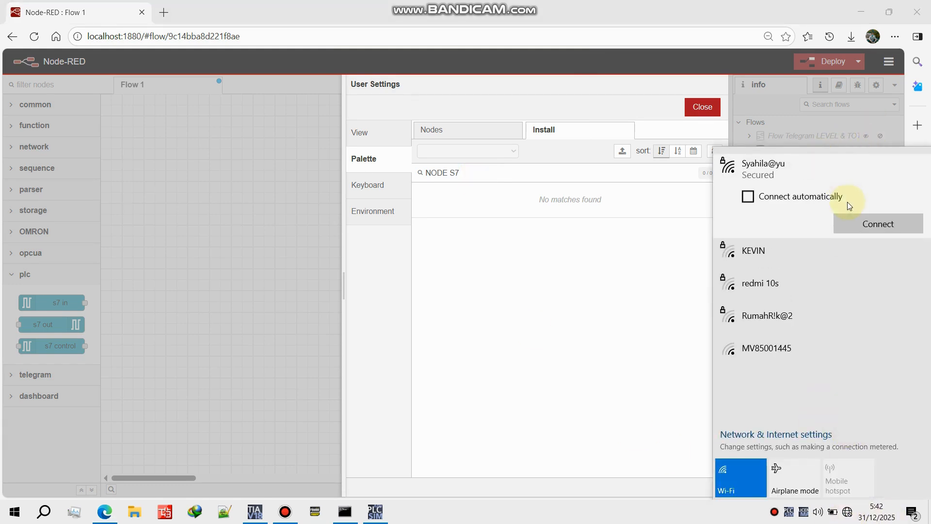
left_click(850, 220)
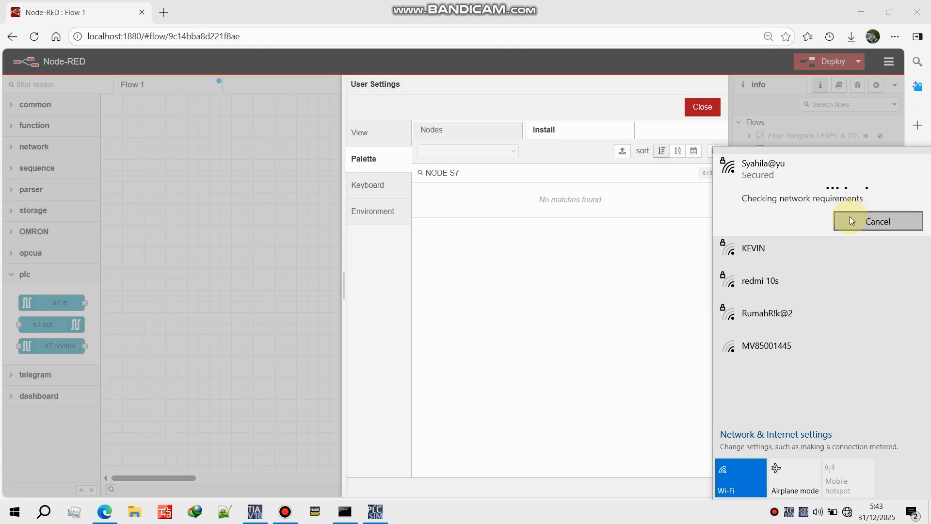
Replace the module search with s7 to find the Siemens S7 package, and return to the list of installed nodes
left_click(526, 214)
left_click(498, 177)
key("BackSpace")
key("BackSpace")
key("BackSpace")
key("BackSpace")
key("BackSpace")
key("BackSpace")
key("BackSpace")
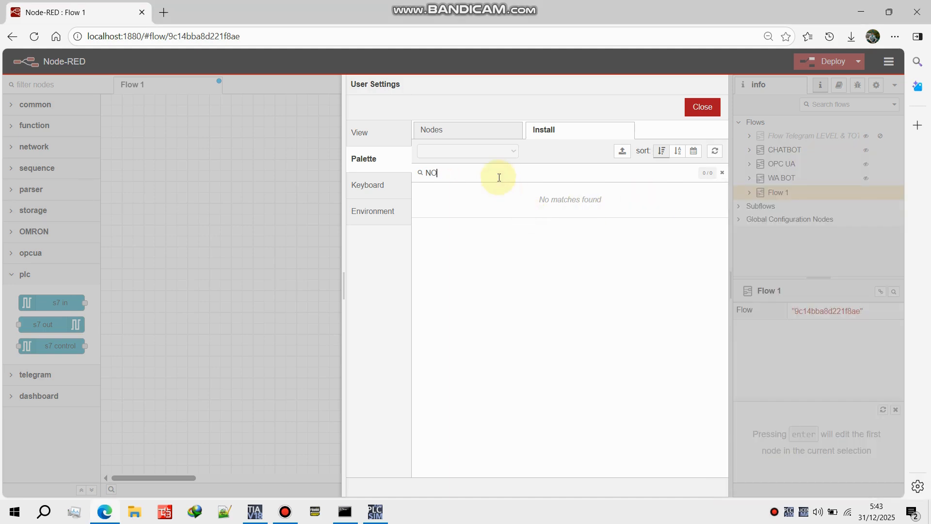
left_click(455, 177)
type("s")
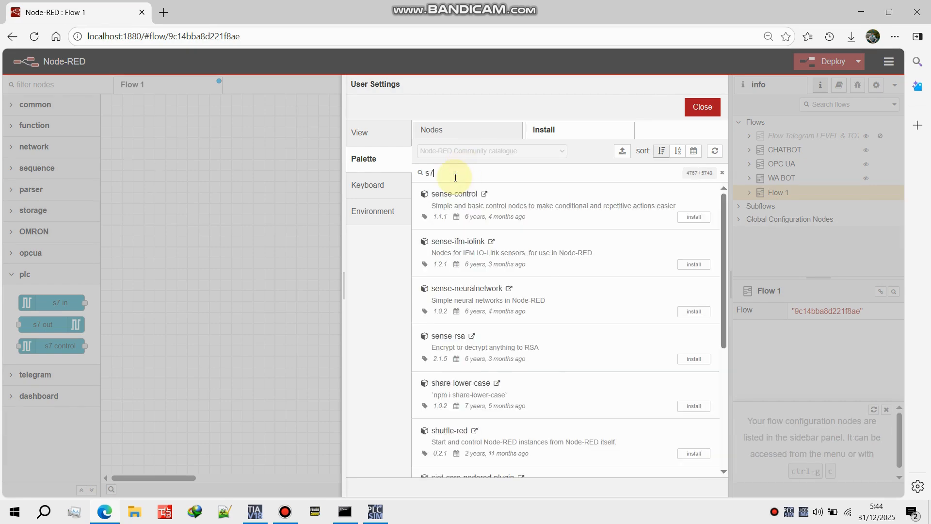
type("7")
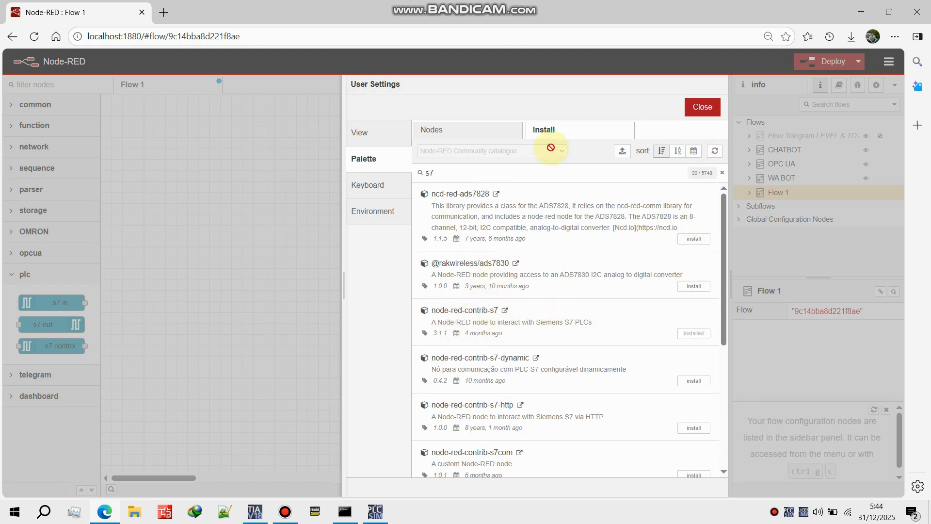
left_click(502, 135)
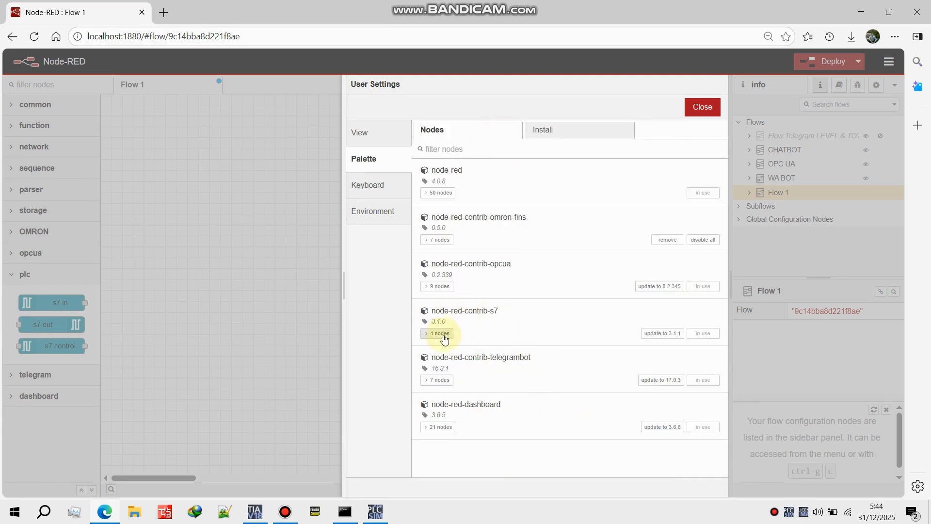
Close the user settings, place an s7 in node and a debug node in Flow 1, and wire them together
left_click(704, 115)
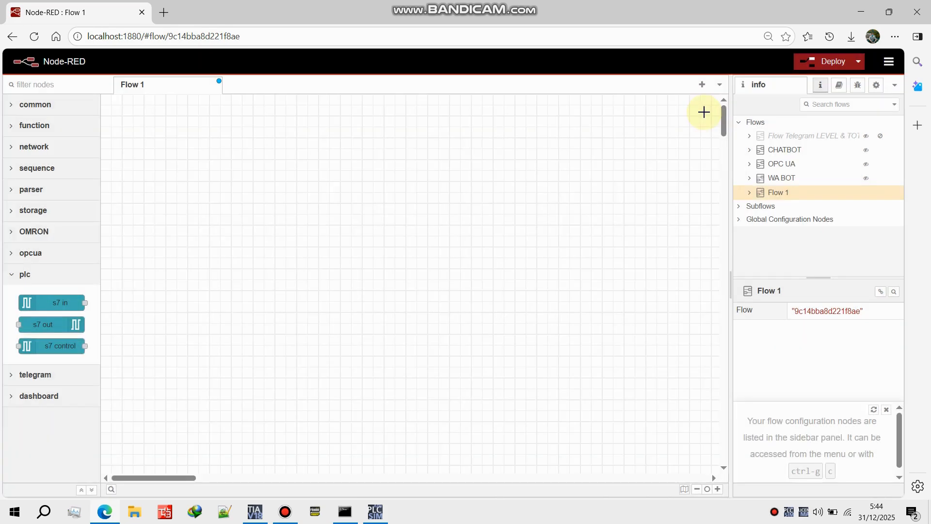
left_click(64, 305)
mouse_move(65, 306)
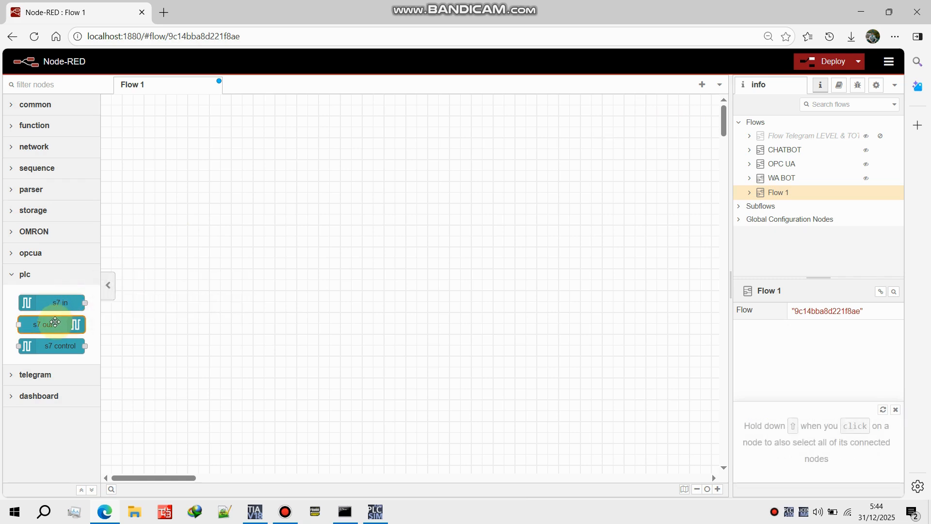
left_click_drag(61, 303, 250, 167)
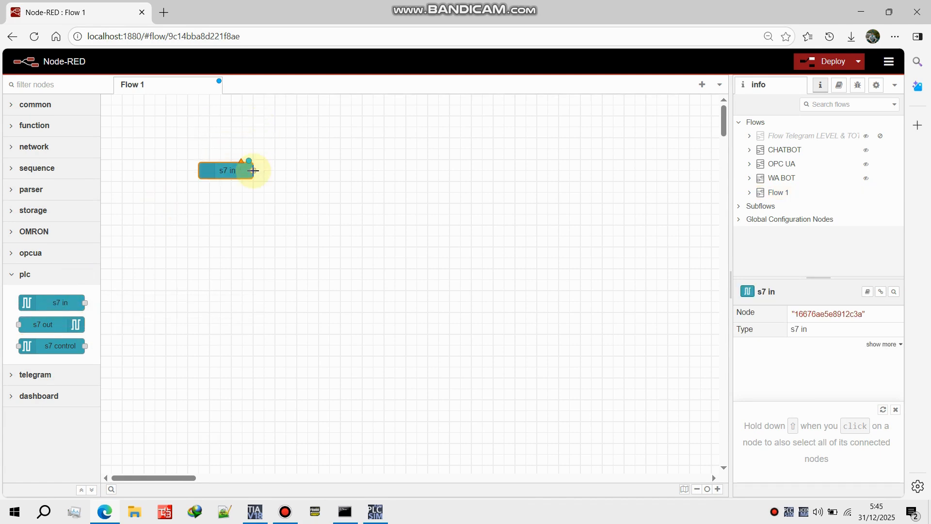
left_click(31, 105)
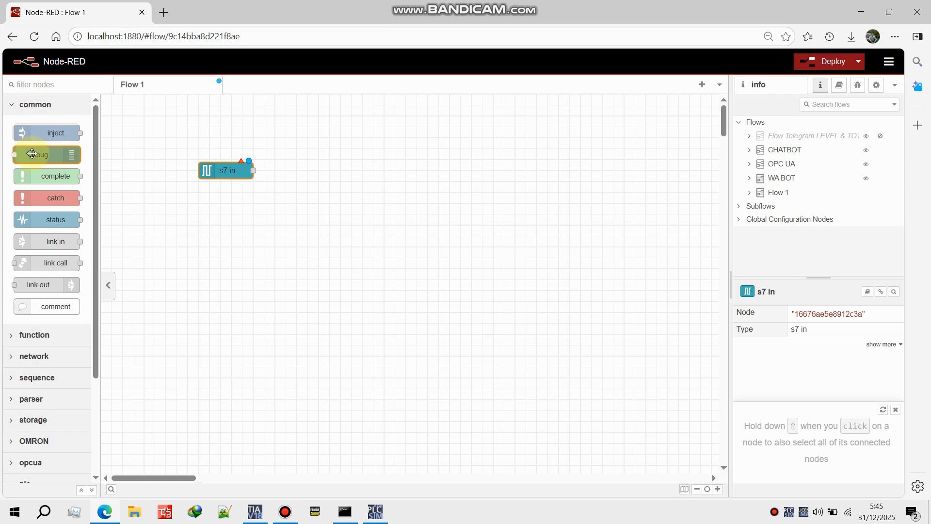
left_click_drag(39, 155, 386, 171)
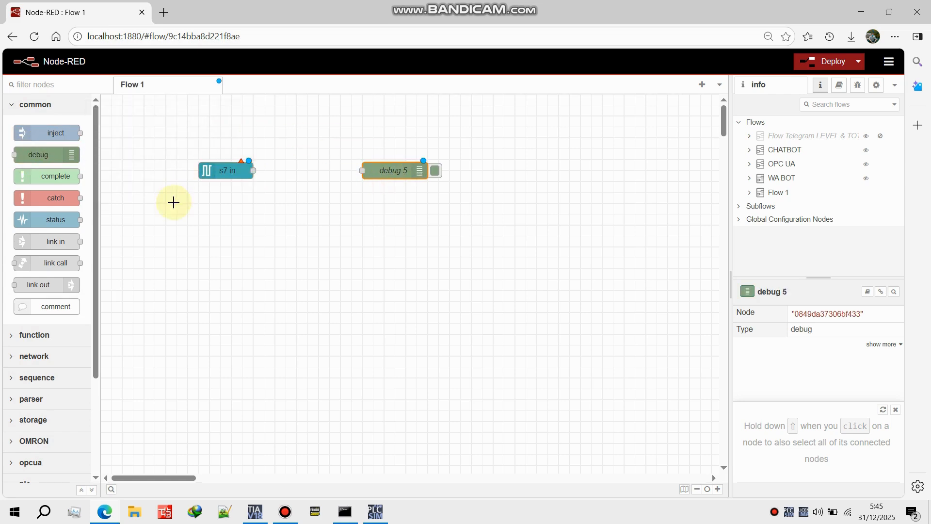
left_click_drag(250, 167, 369, 171)
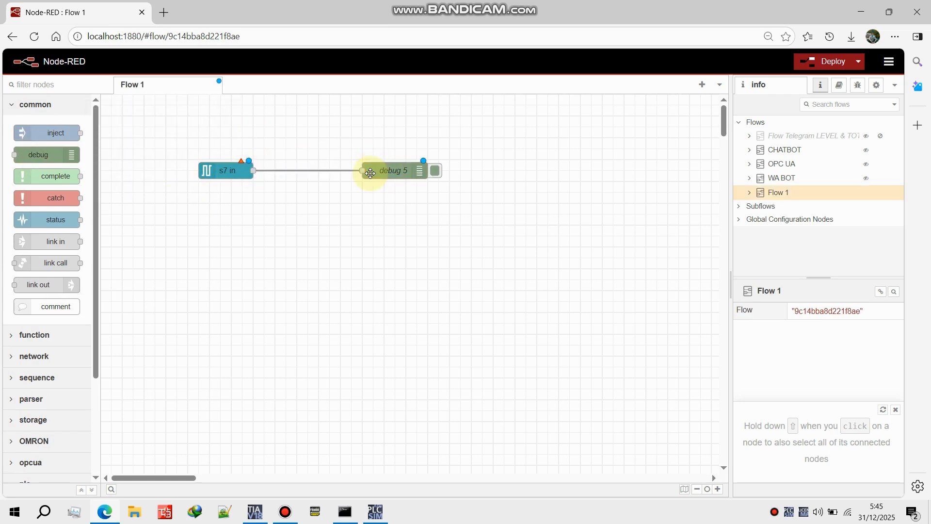
Create an S7 endpoint for the s7 in node with Ethernet (ISO-on-TCP) transport, address 192.168.0.1 and name plc-1
double_click(218, 166)
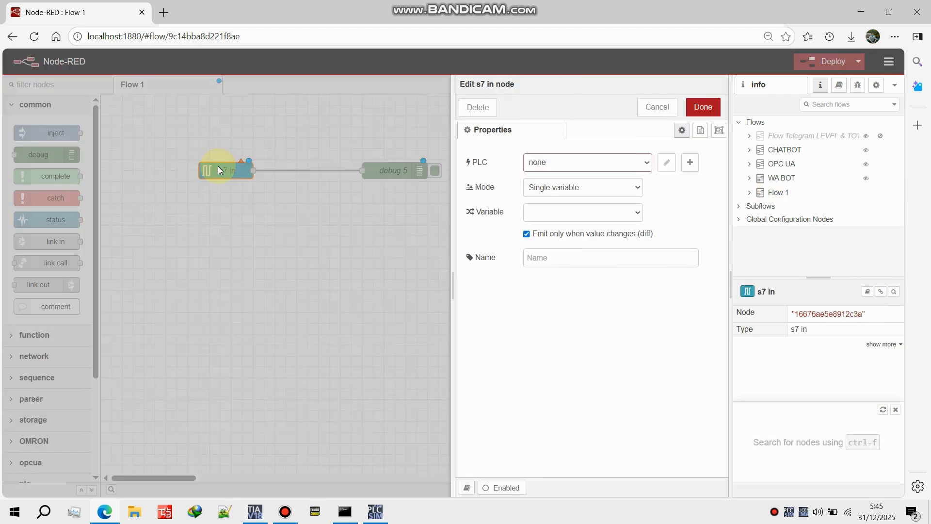
left_click(688, 163)
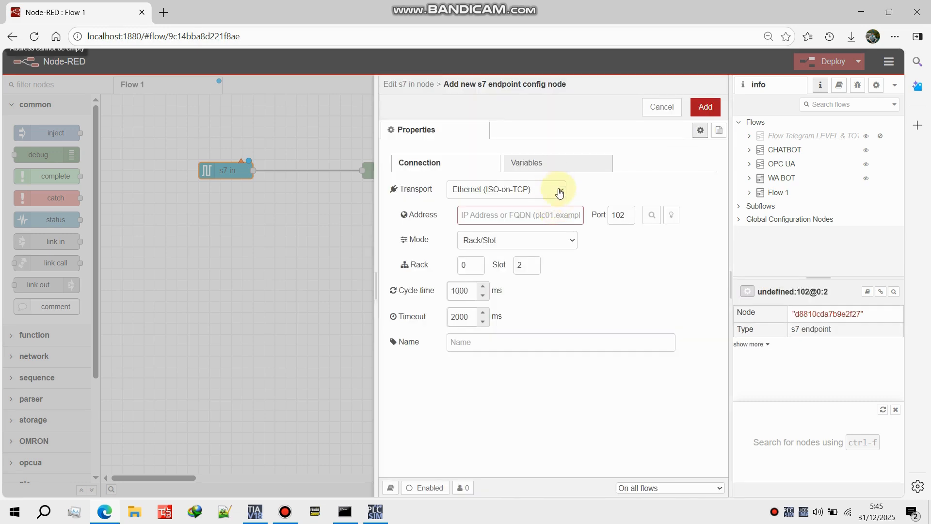
left_click(559, 193)
left_click(522, 207)
left_click(526, 215)
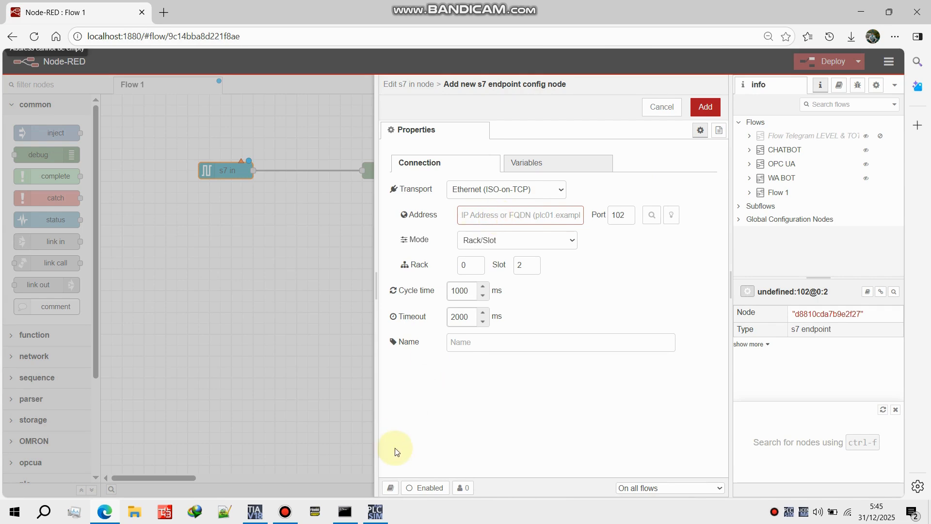
left_click(374, 512)
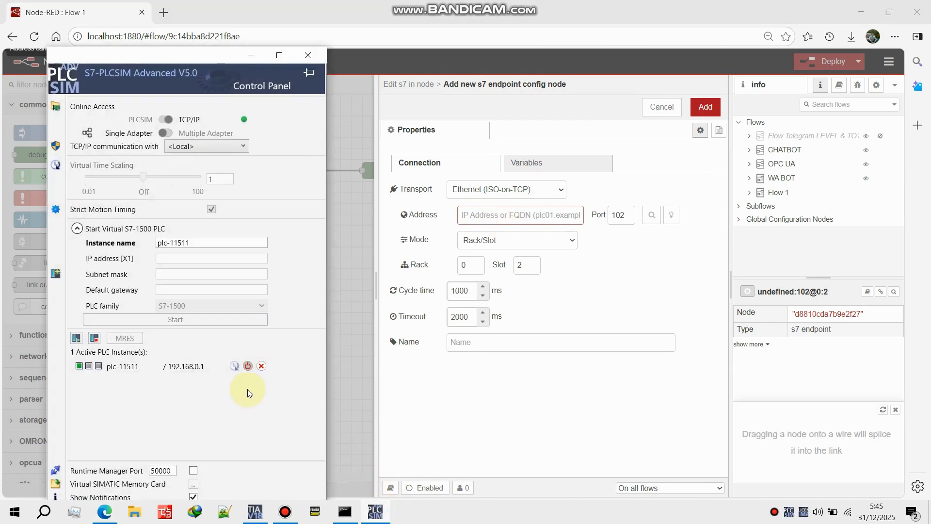
left_click(251, 55)
type("192.168.0.1")
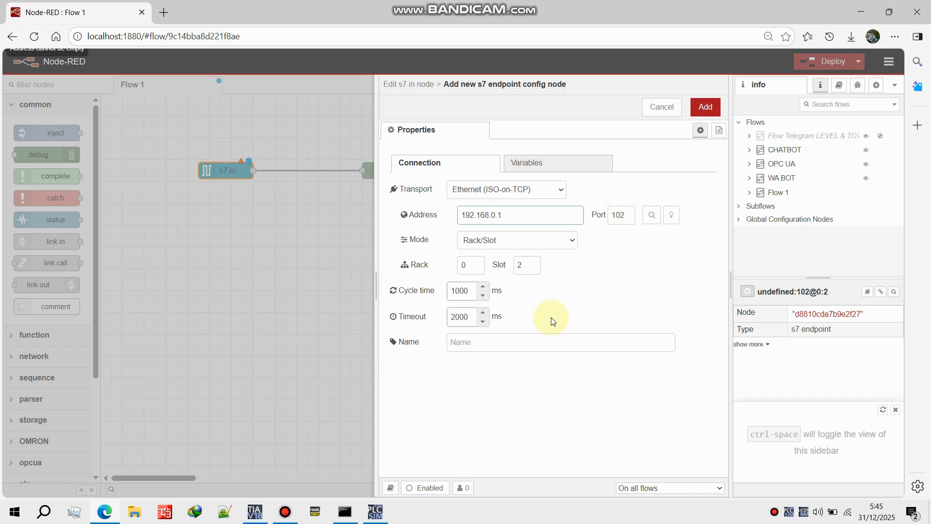
left_click(496, 345)
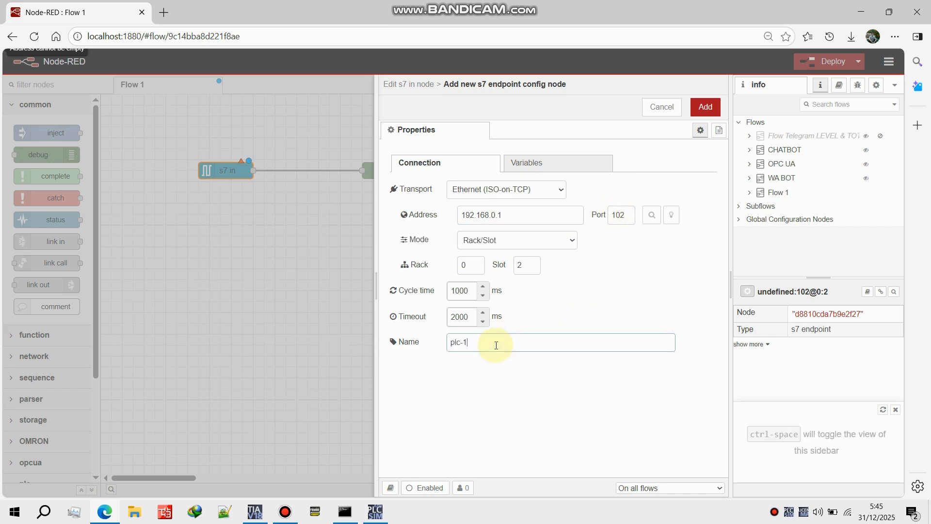
Define an endpoint variable with address M10.4 and name NODE 2
left_click(564, 171)
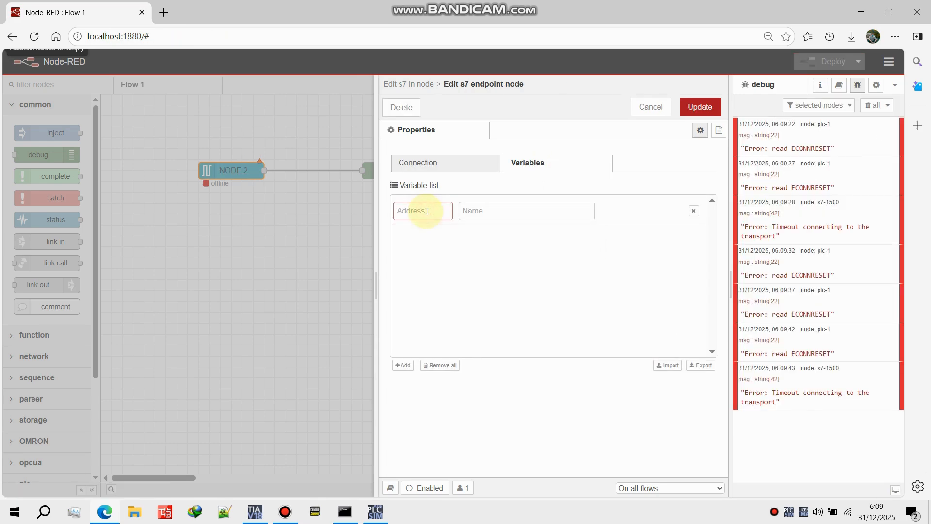
type("M10.4")
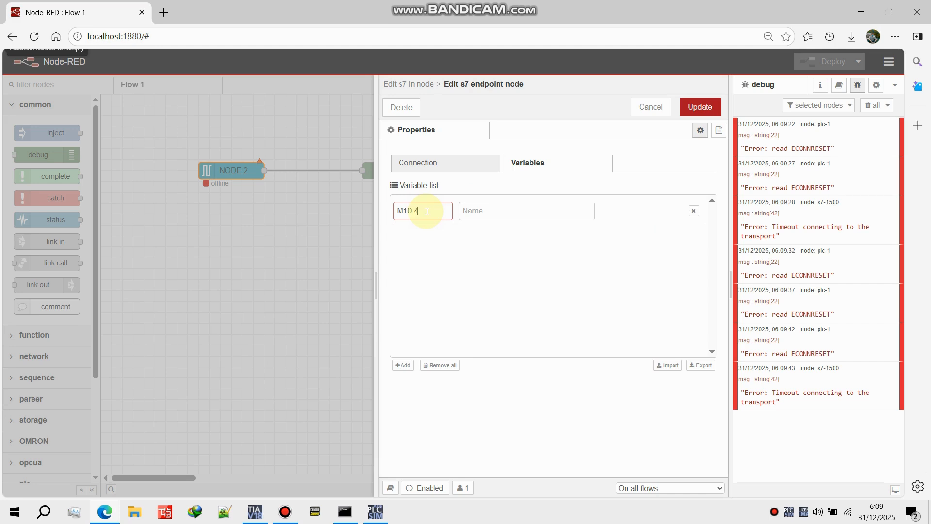
key("Tab")
type("NO")
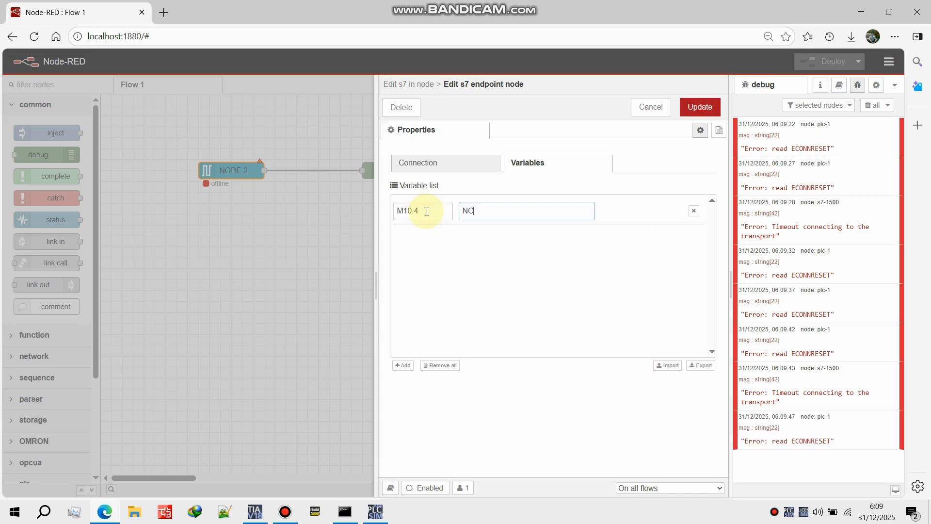
type("DE 2")
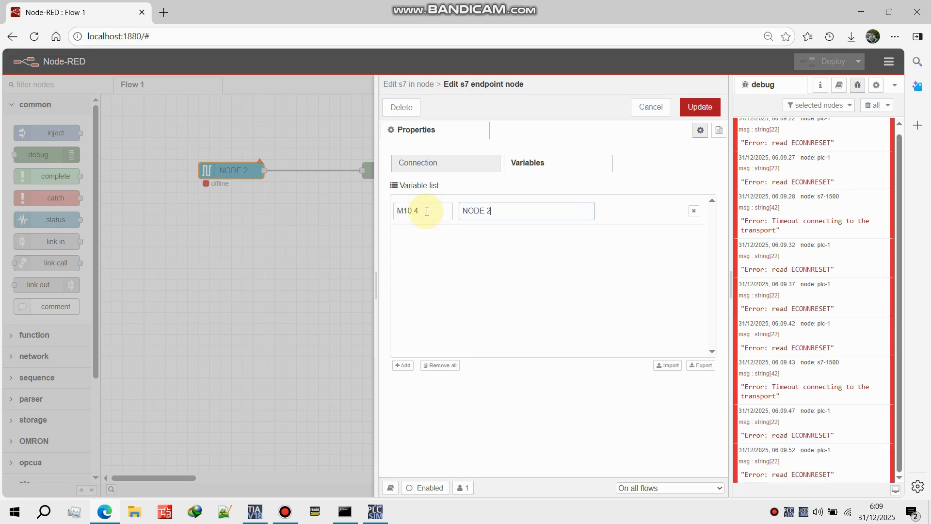
Set the endpoint's slot to 1, save it, and choose NODE 2 as the s7 in node's variable
left_click(464, 166)
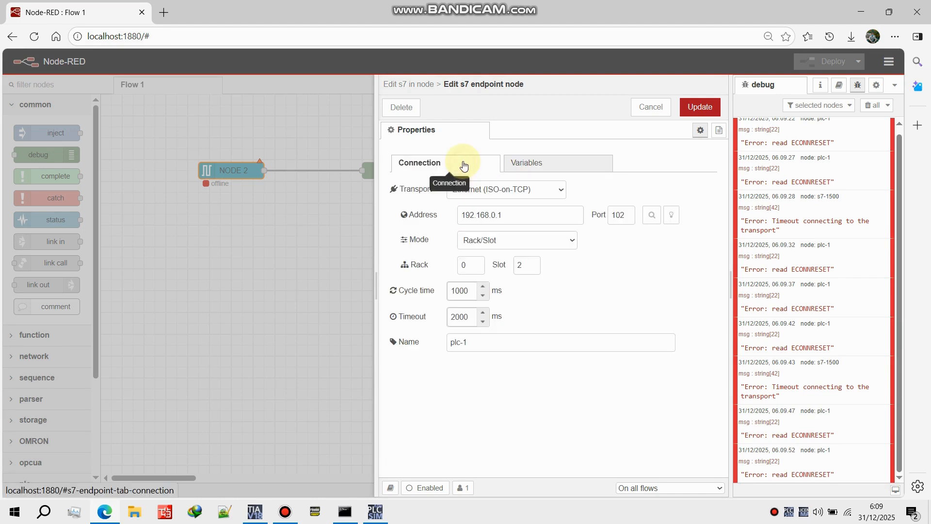
left_click(529, 264)
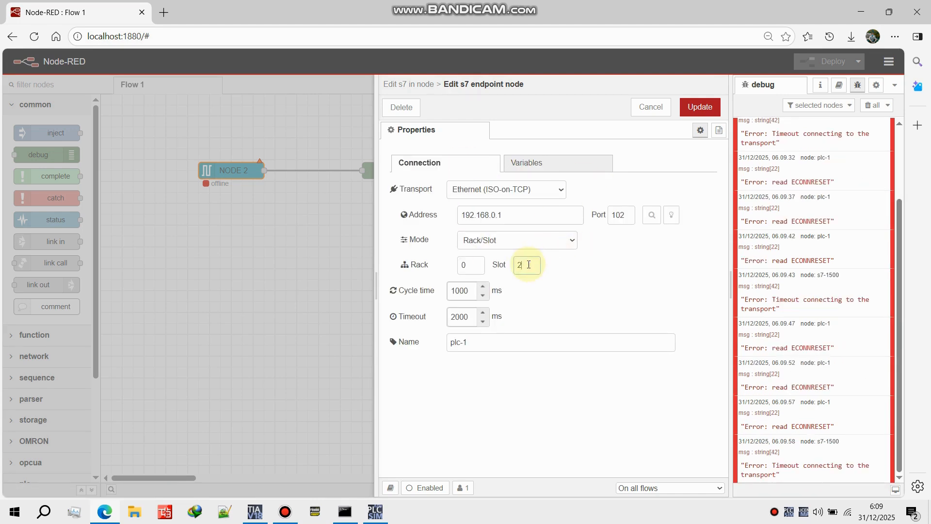
left_click(699, 107)
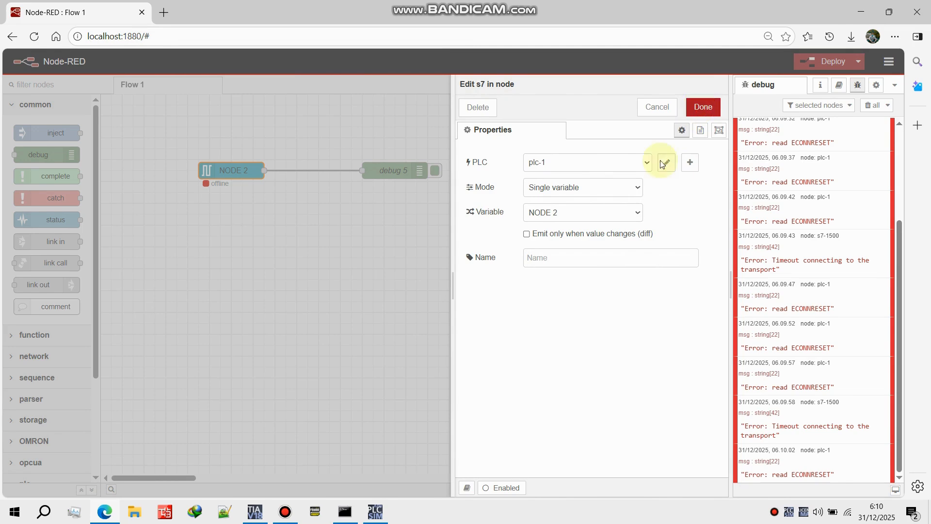
left_click(635, 214)
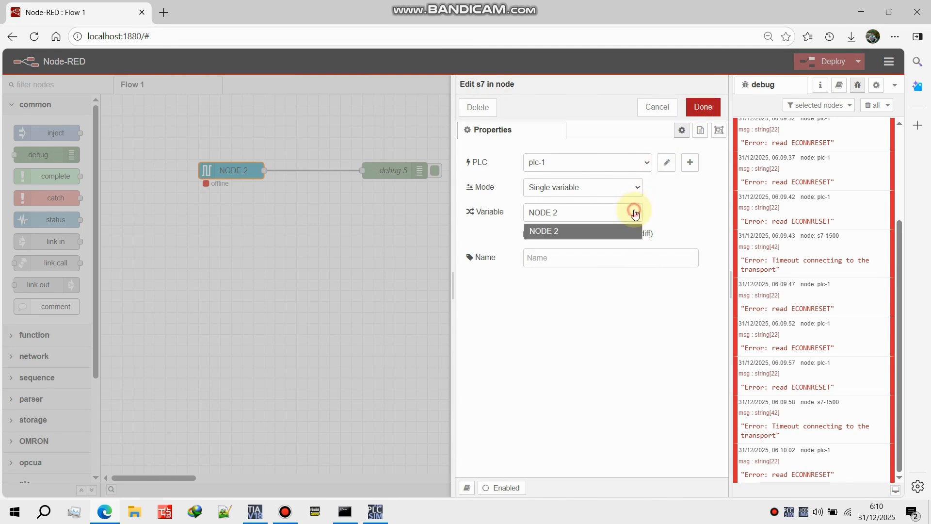
left_click(587, 232)
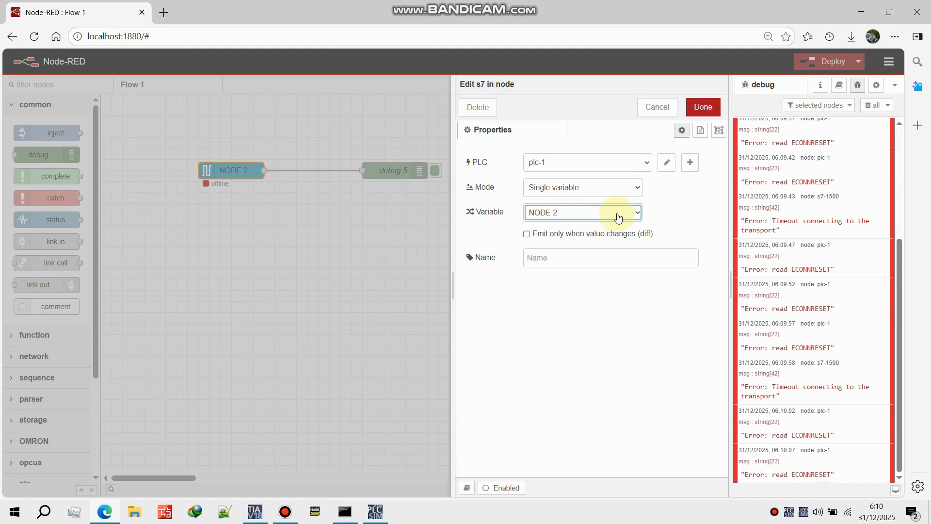
Review the plc-1 endpoint's variable list and connection settings, and save the endpoint and the s7 in node
left_click(664, 166)
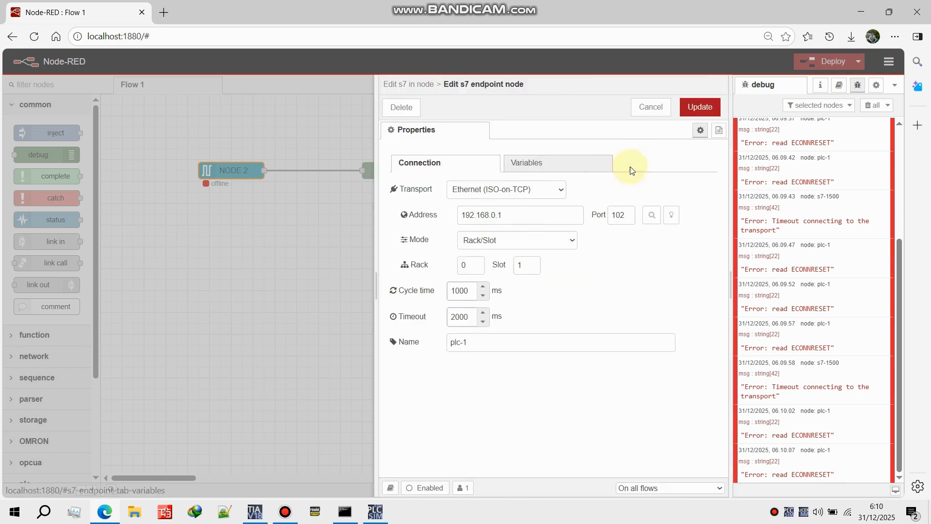
left_click(594, 166)
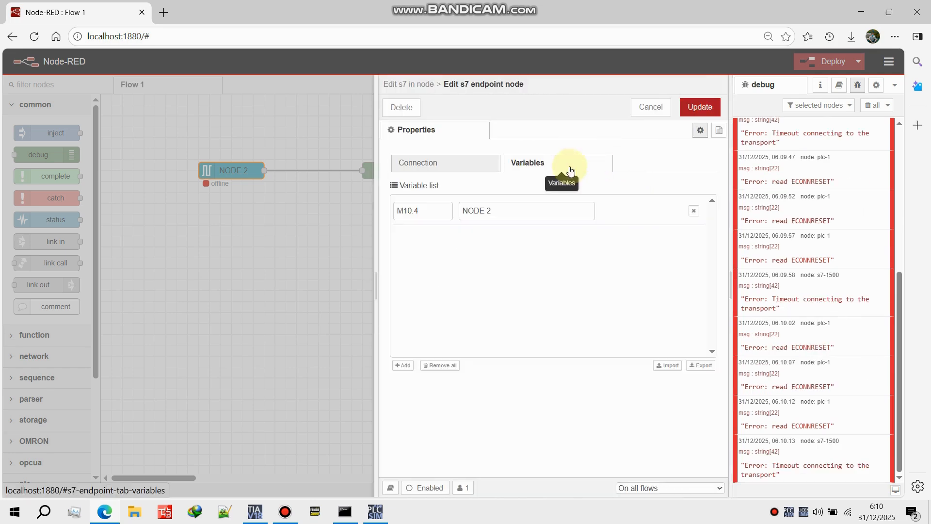
left_click(445, 163)
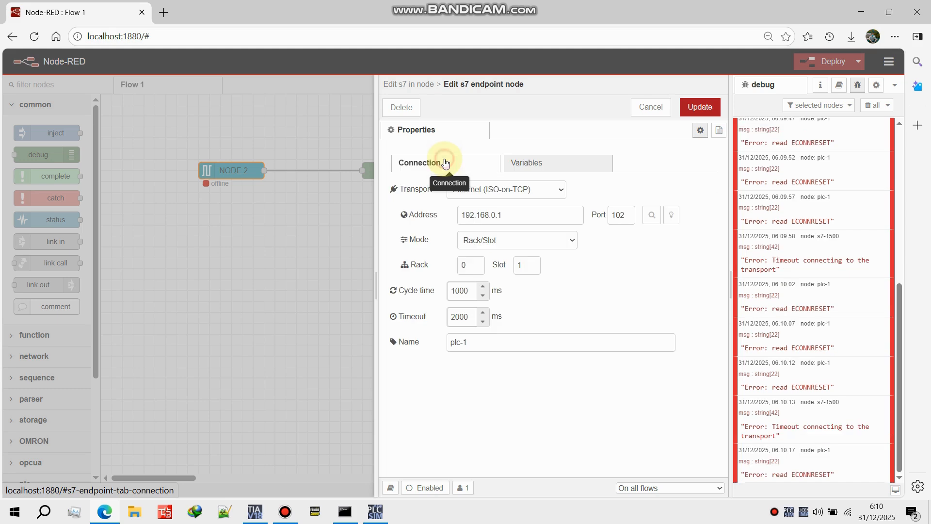
left_click(708, 103)
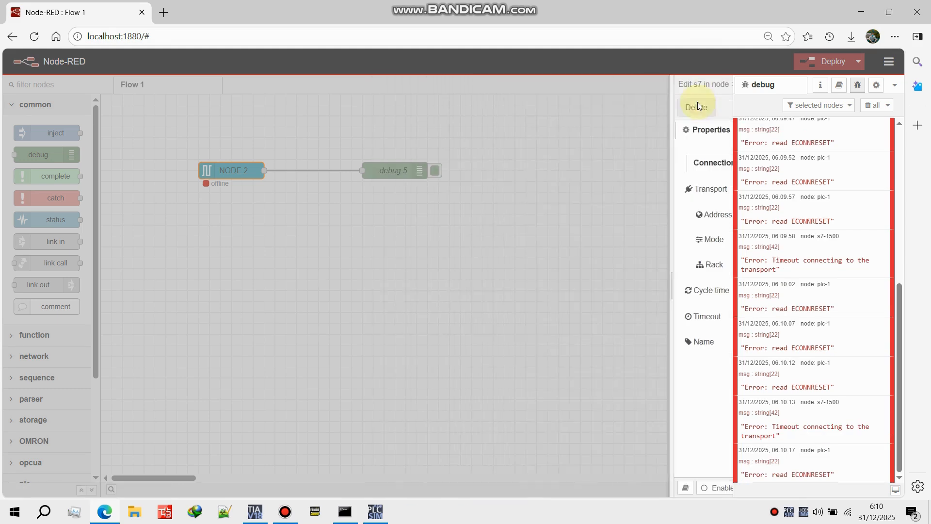
left_click(698, 106)
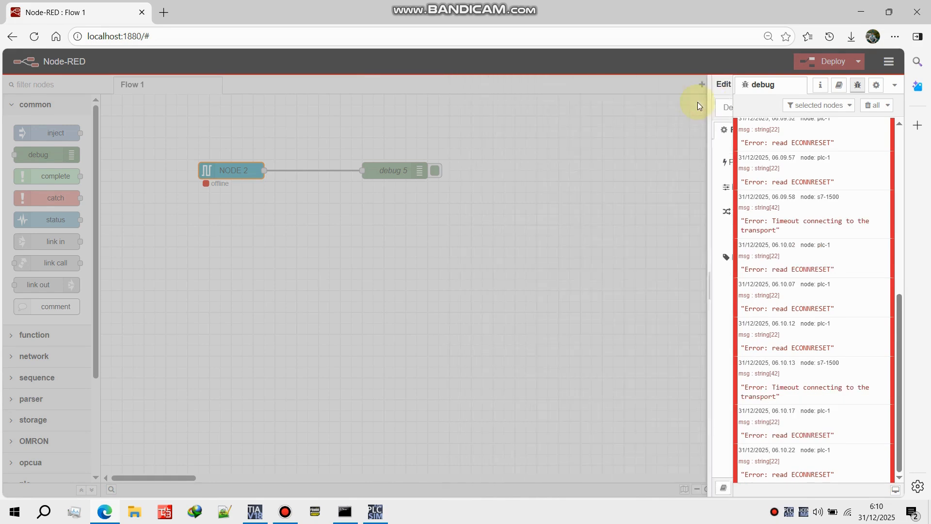
Switch to TIA Portal and permit access with PUT/GET communication from remote partners in PLC_1's connection mechanisms
left_click(250, 513)
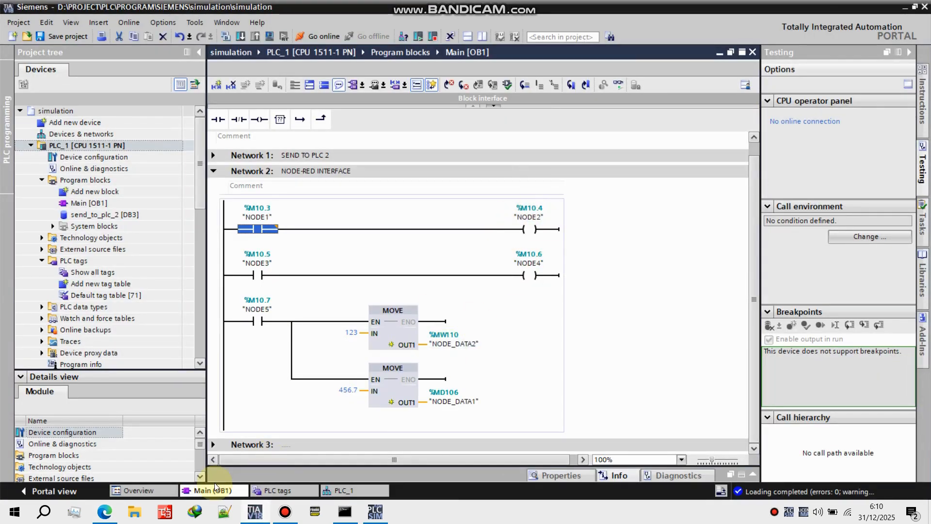
double_click(134, 157)
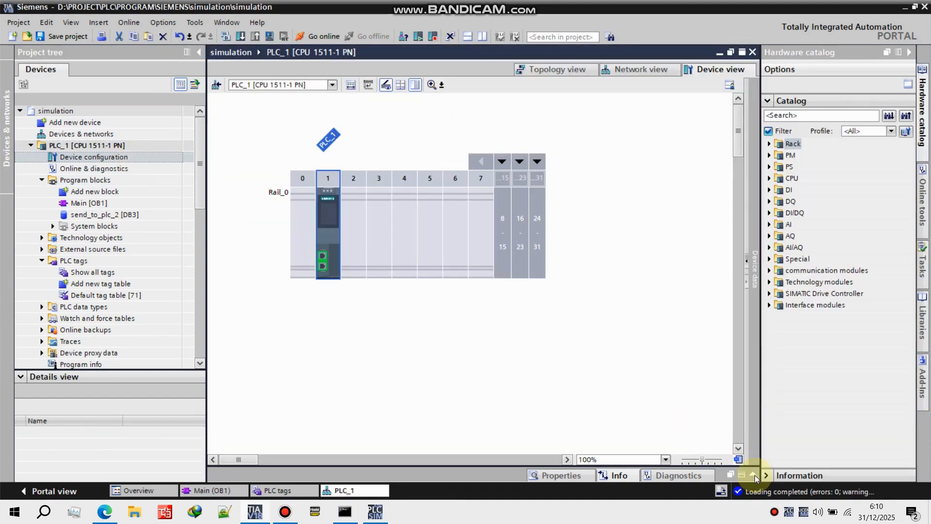
left_click(754, 474)
left_click(543, 233)
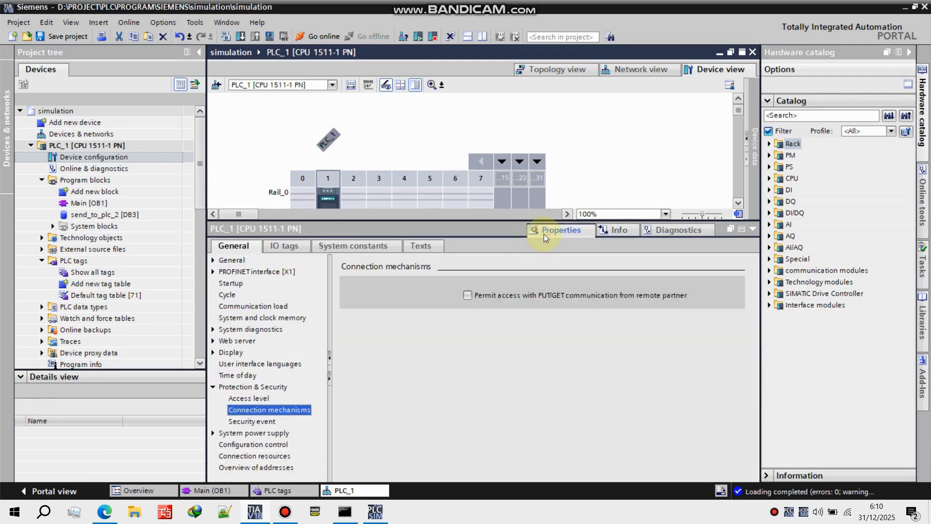
left_click(249, 399)
left_click(262, 410)
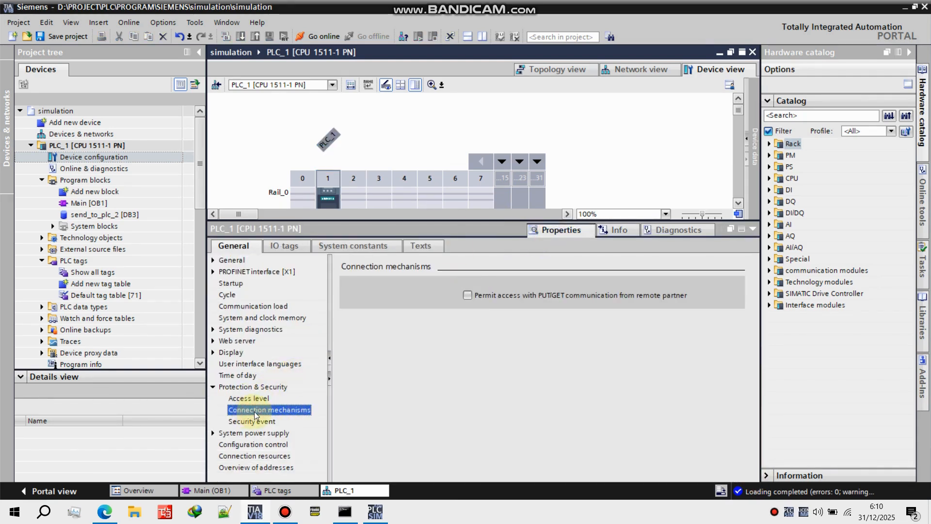
left_click(468, 295)
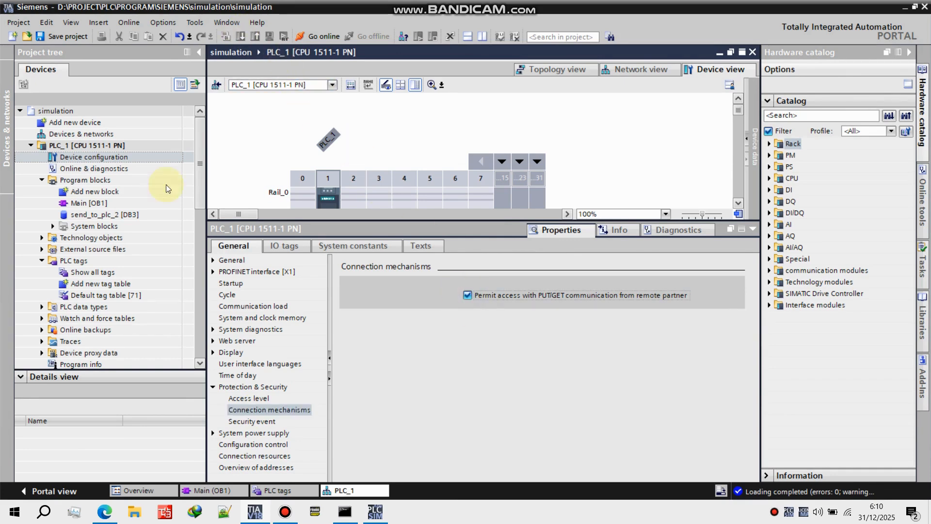
Compile PLC_1, download it to the device, and start the module after loading
left_click(127, 144)
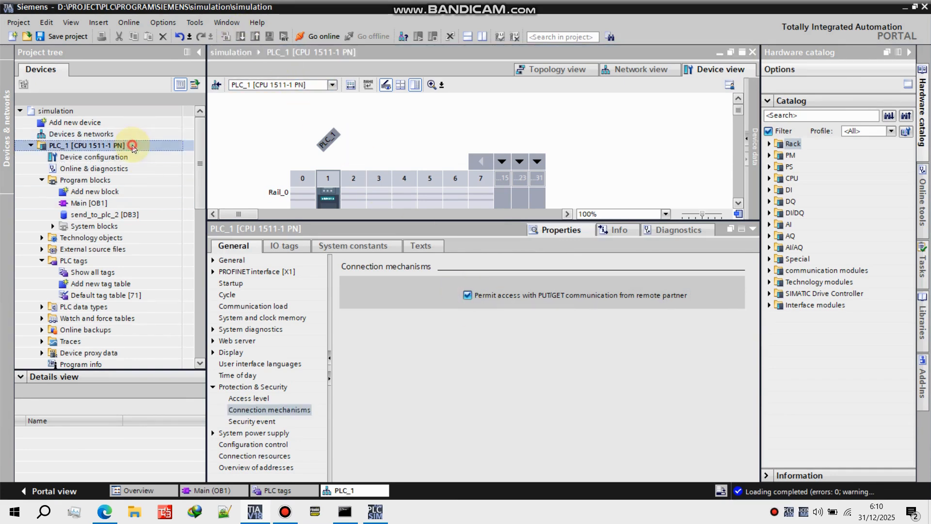
left_click(226, 40)
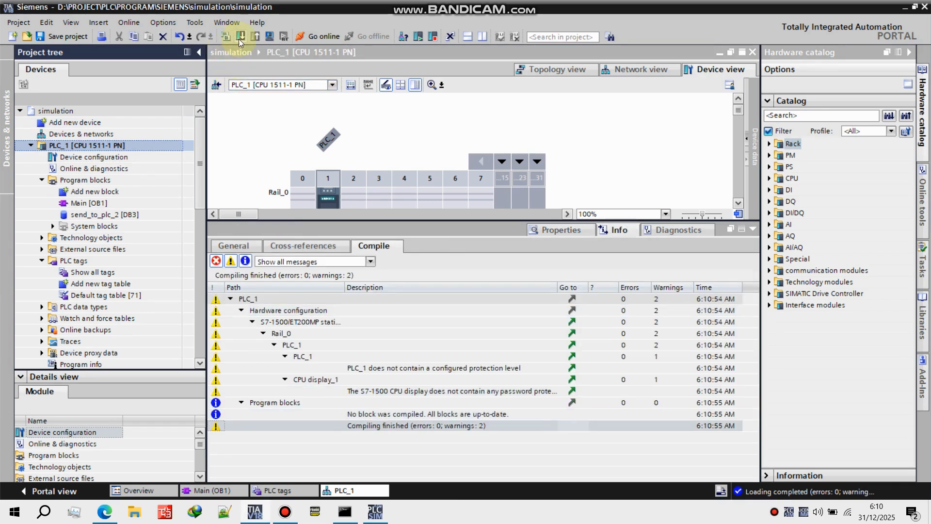
left_click(240, 37)
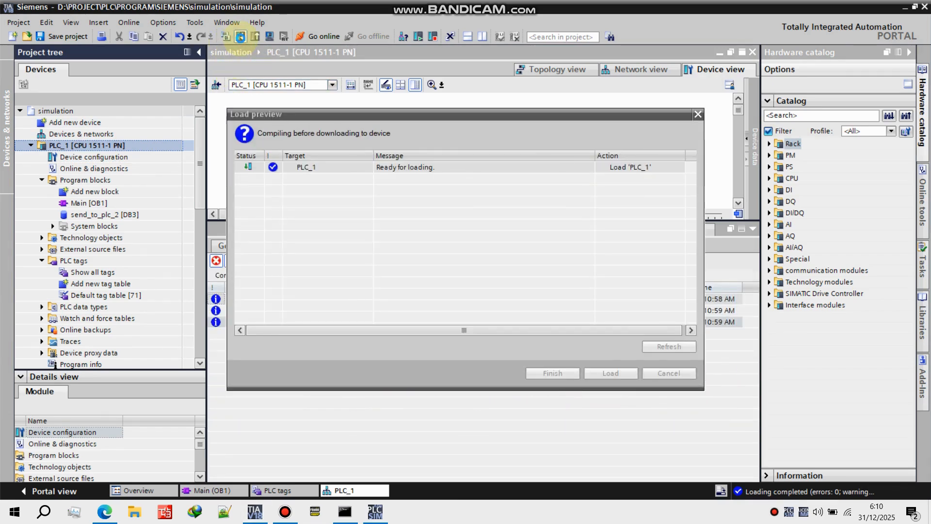
left_click(611, 371)
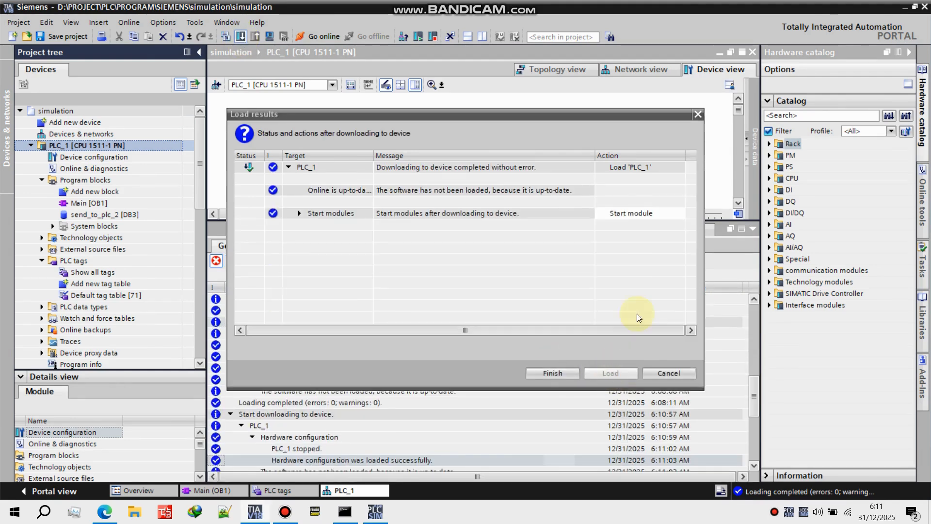
left_click(558, 373)
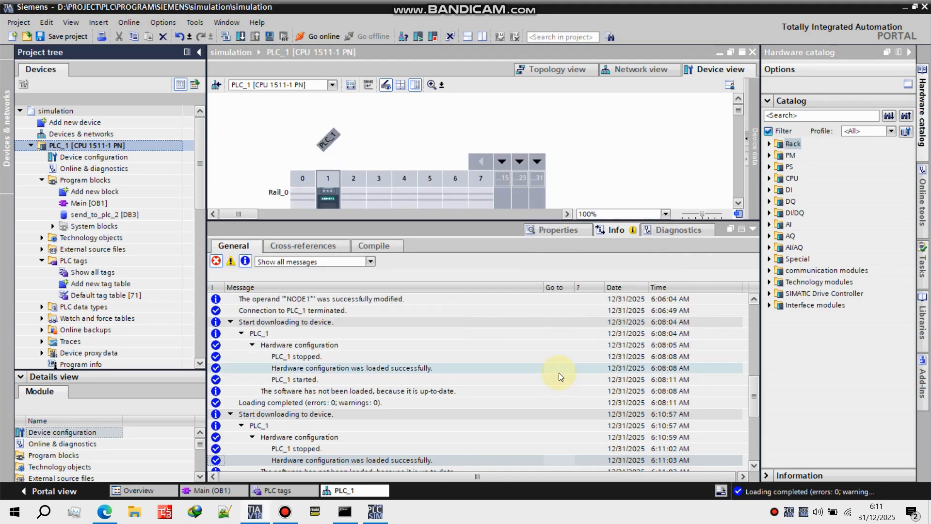
Display Network 2 of Main [OB1] in full and turn on online monitoring of the block
left_click(206, 487)
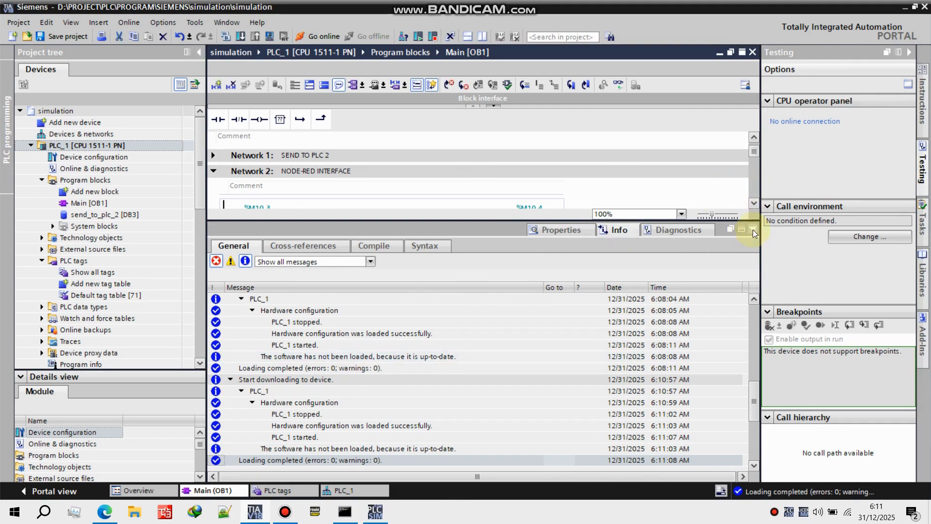
left_click(753, 230)
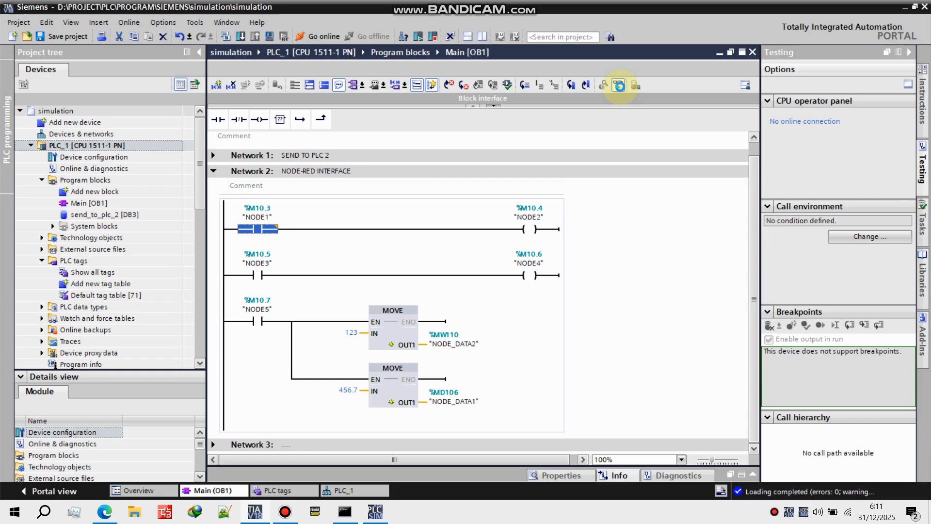
left_click(619, 85)
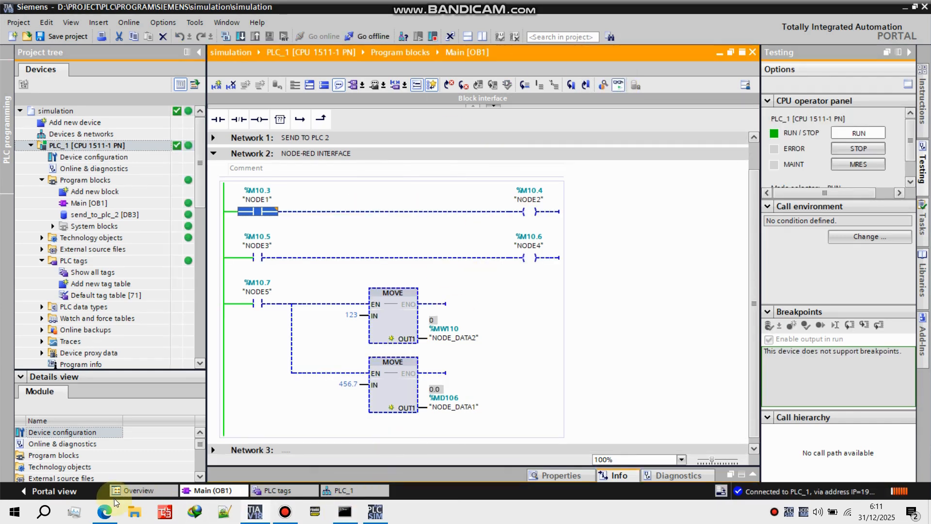
Switch to Node-RED, deploy the flow, and clear all debug messages
left_click(106, 510)
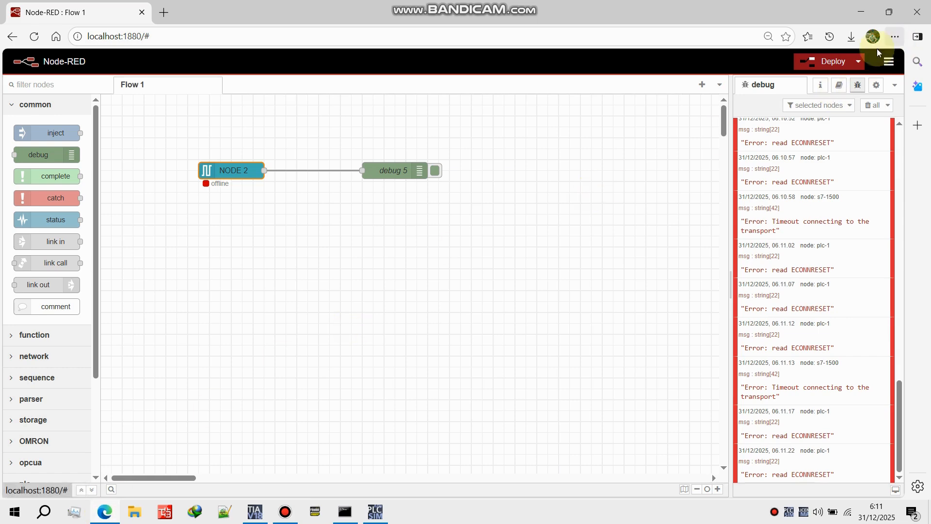
left_click(832, 61)
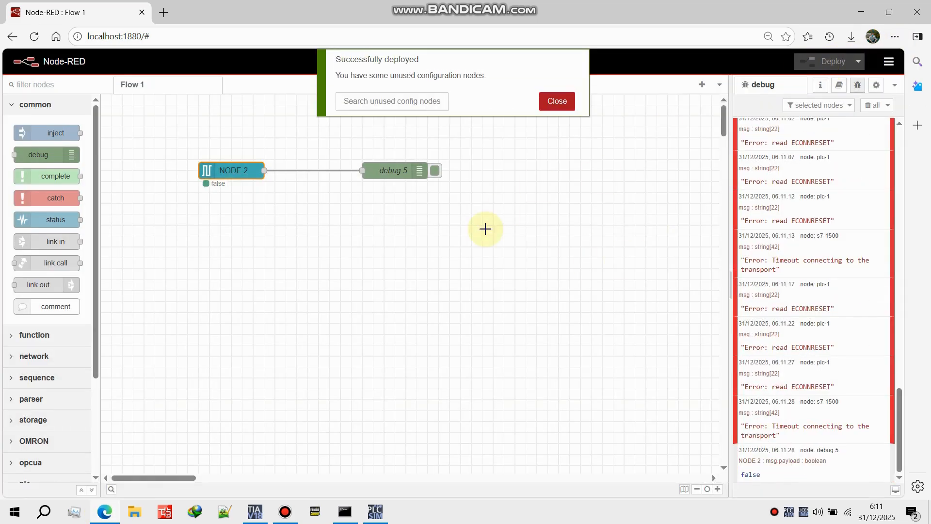
left_click(875, 108)
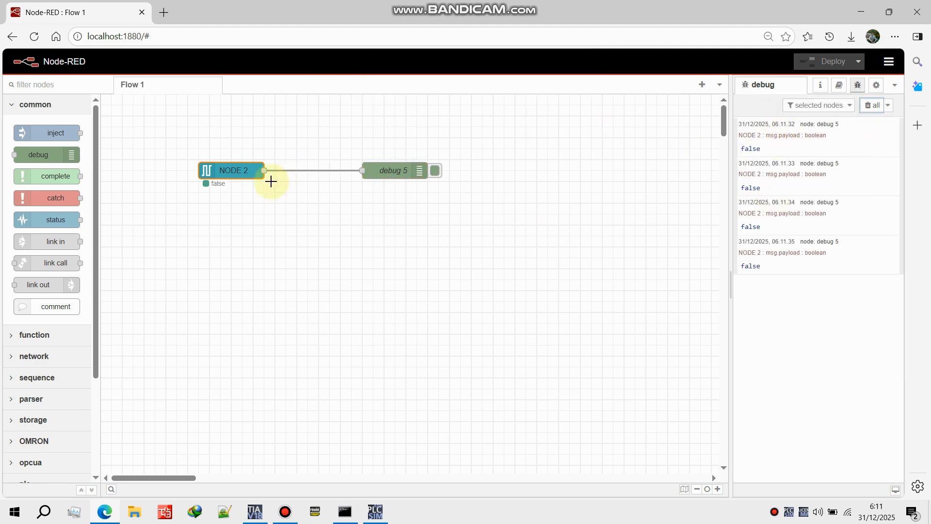
Arrange the windows side by side, with Node-RED in one half of the screen and TIA Portal in the other
left_click(254, 512)
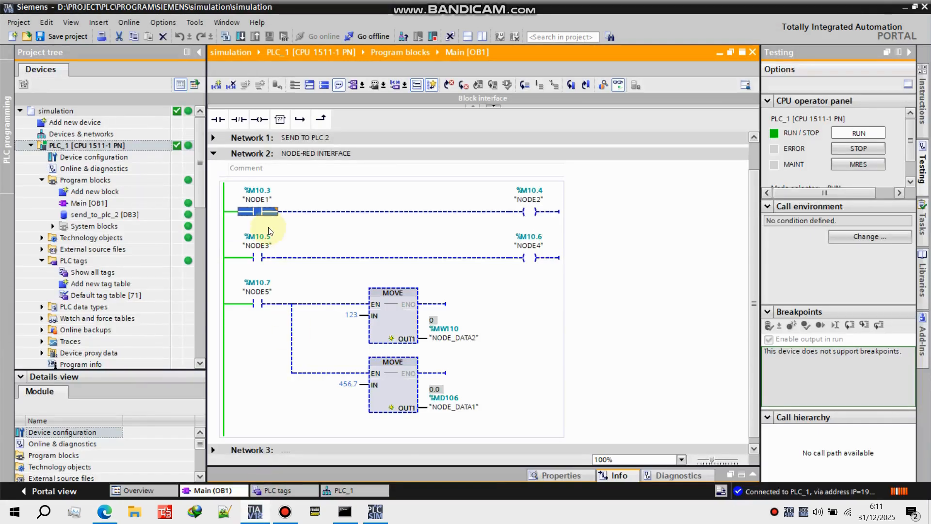
right_click(265, 213)
right_click(408, 199)
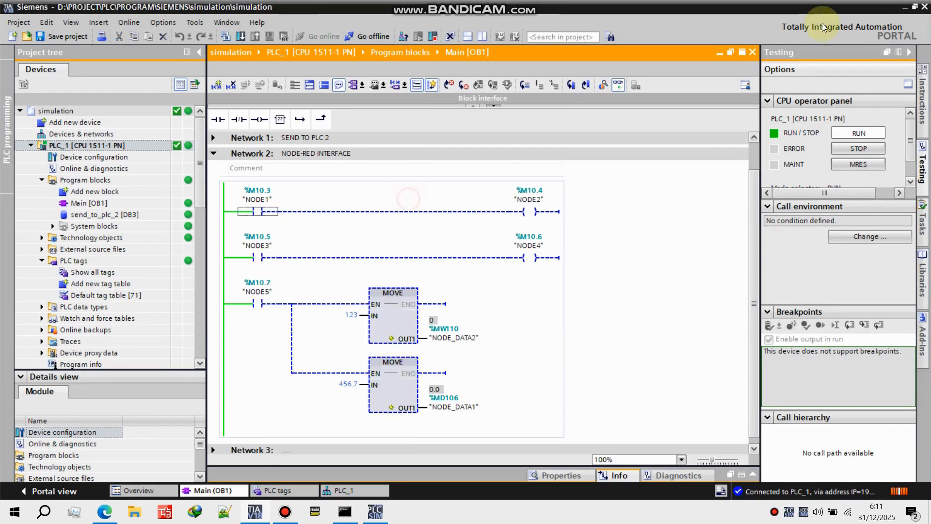
left_click(915, 7)
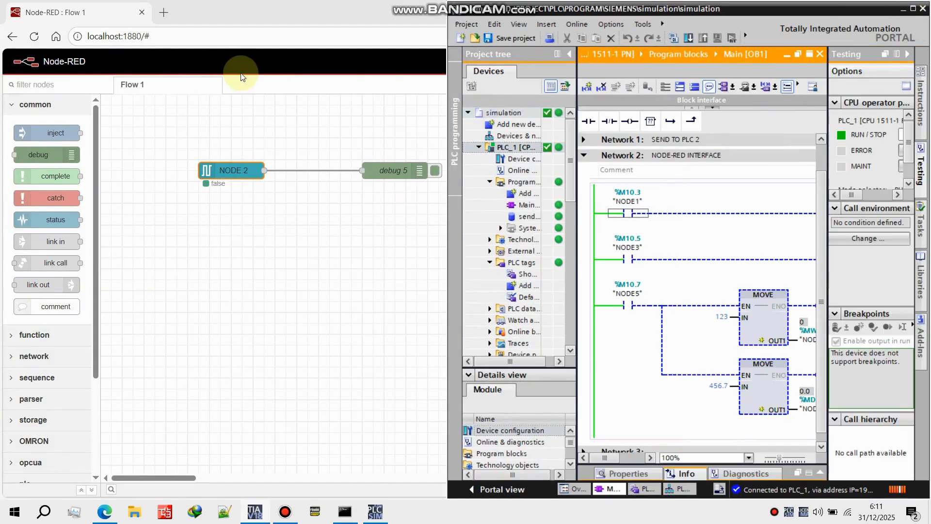
left_click(178, 62)
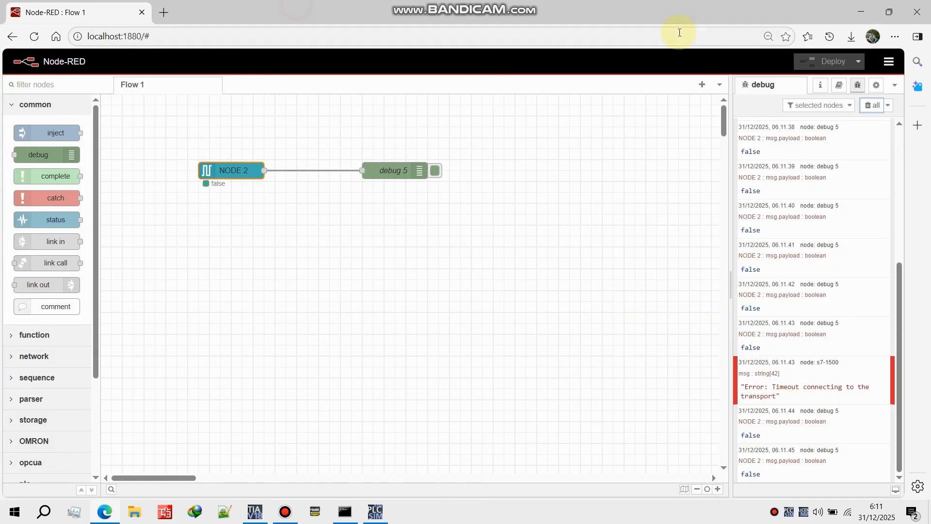
left_click(889, 11)
left_click_drag(584, 10, 2, 10)
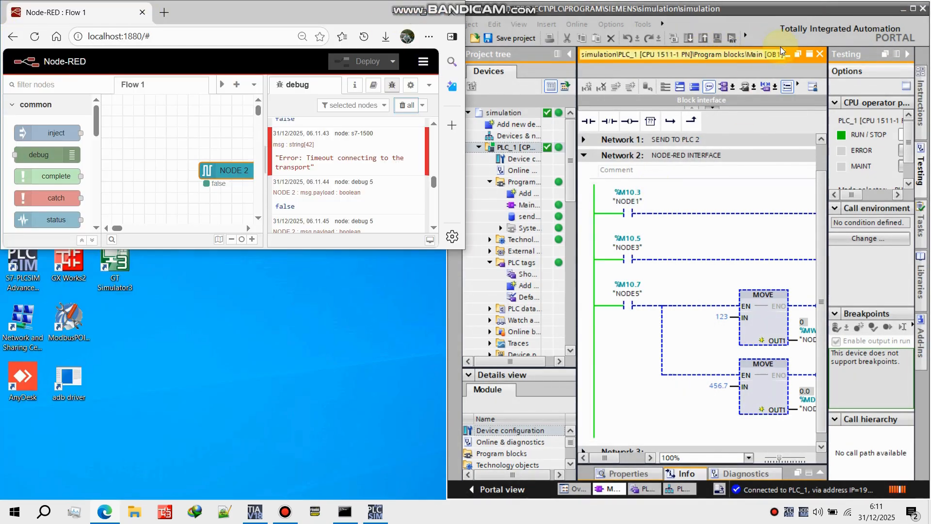
left_click_drag(814, 9, 929, 42)
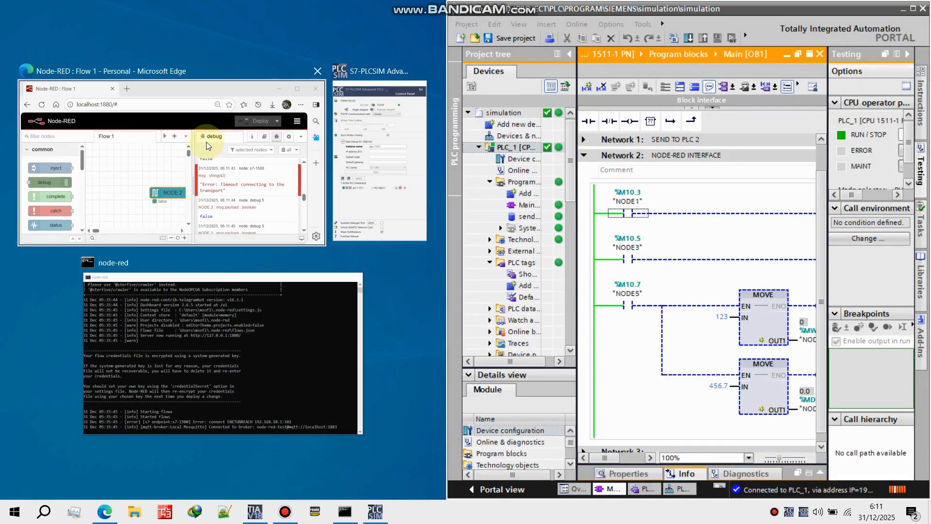
left_click(108, 163)
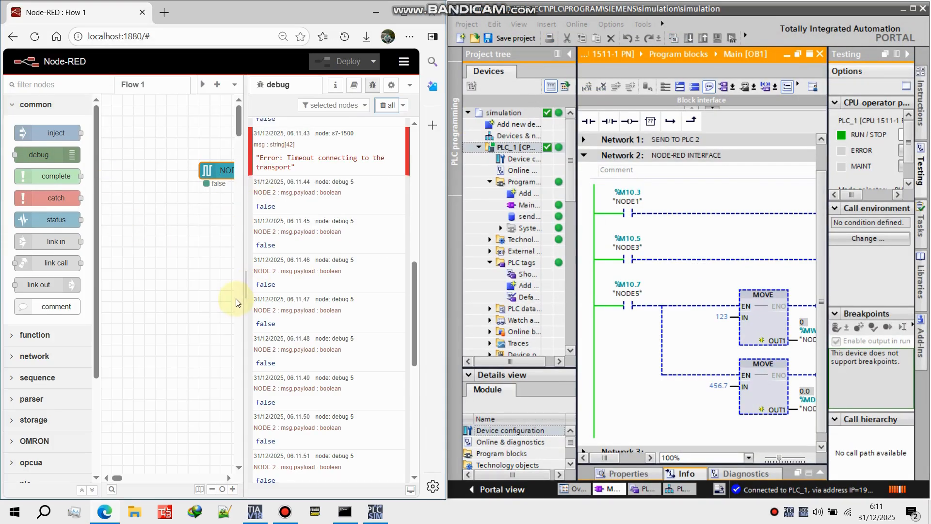
Hide Node-RED's debug sidebar and TIA Portal's testing and project tree panes so the flow and Network 2 fit in view
left_click(236, 283)
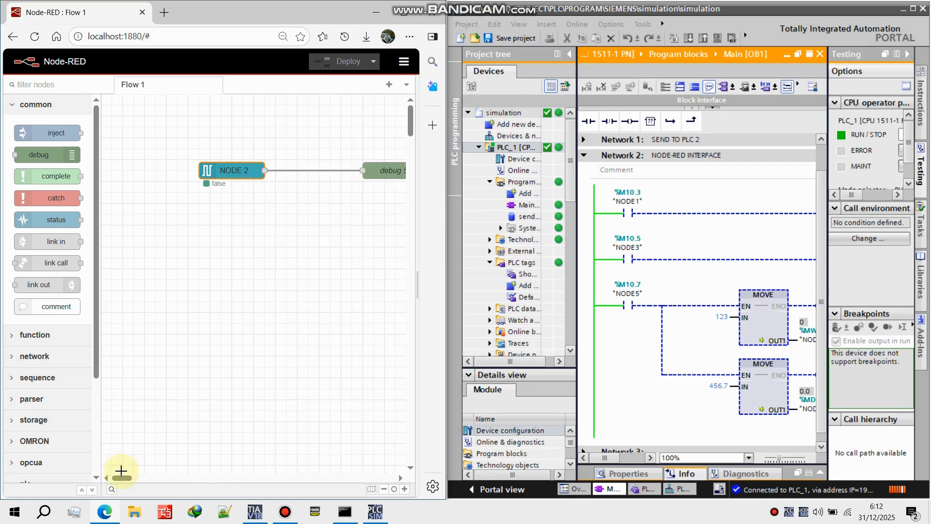
left_click_drag(122, 478, 131, 480)
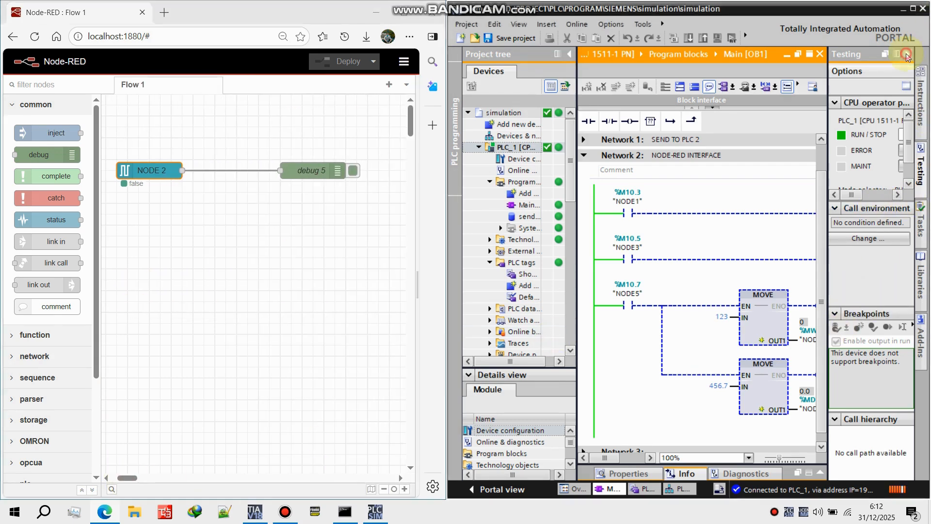
left_click(907, 57)
left_click(569, 58)
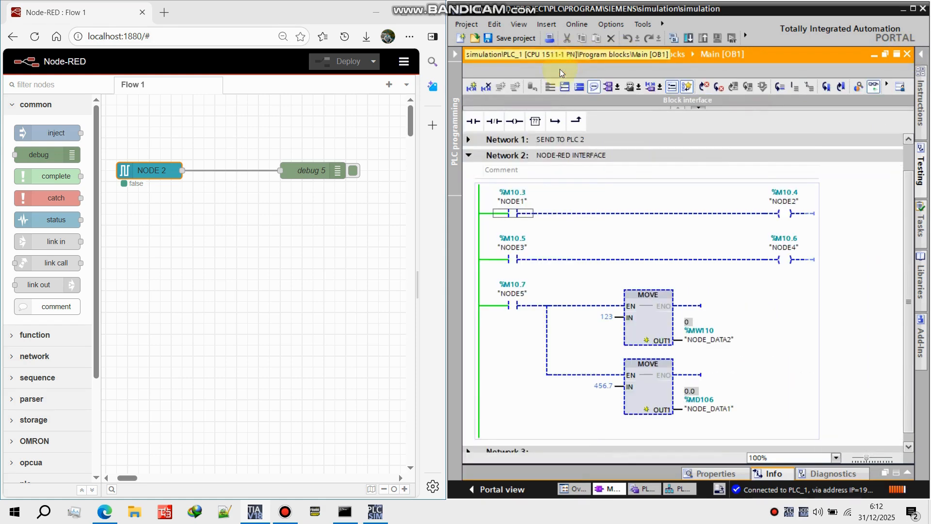
Modify the NODE1 (%M10.3) contact in Network 2 to 1
right_click(517, 213)
mouse_move(548, 217)
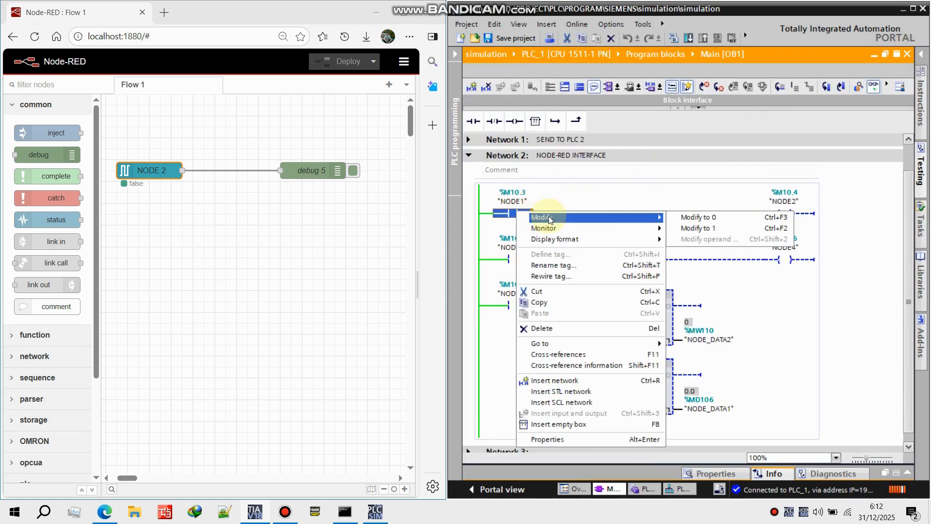
left_click(705, 229)
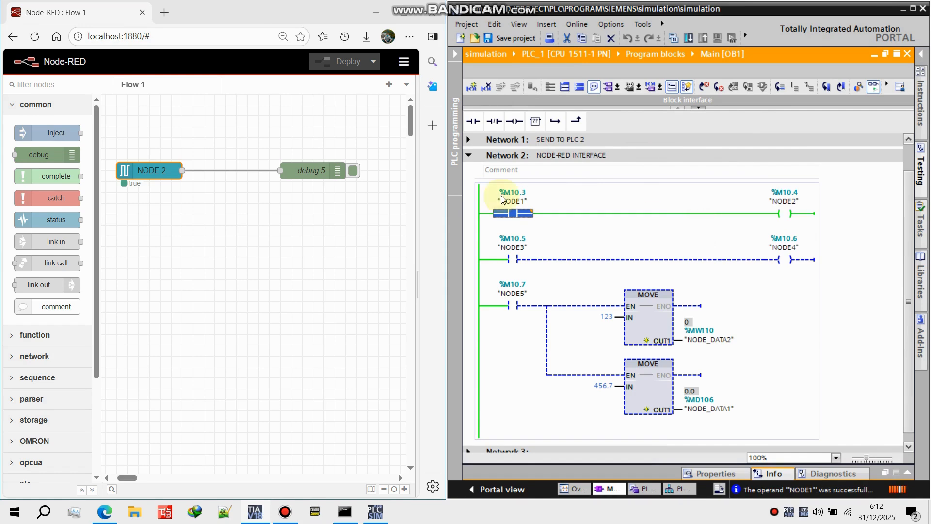
Show Node-RED's debug sidebar and clear its messages to check the new values arriving from NODE 2
left_click(415, 285)
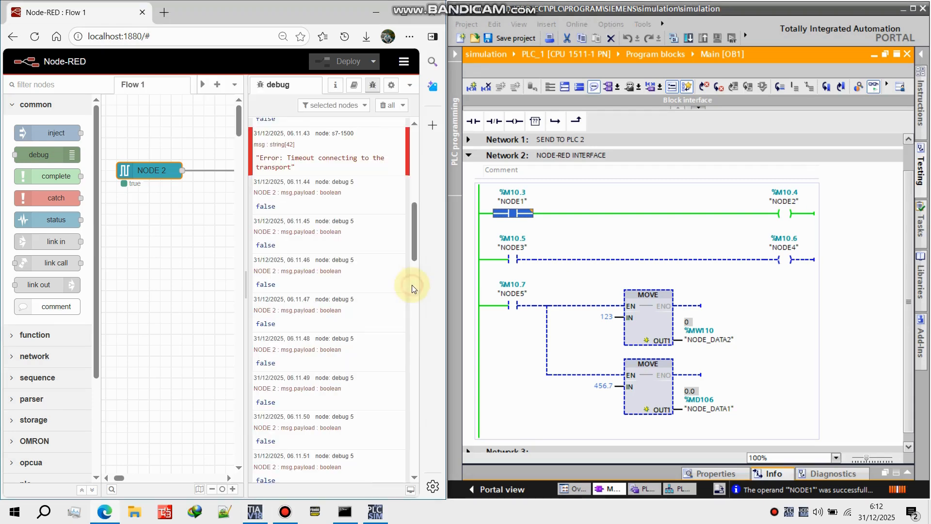
left_click(387, 105)
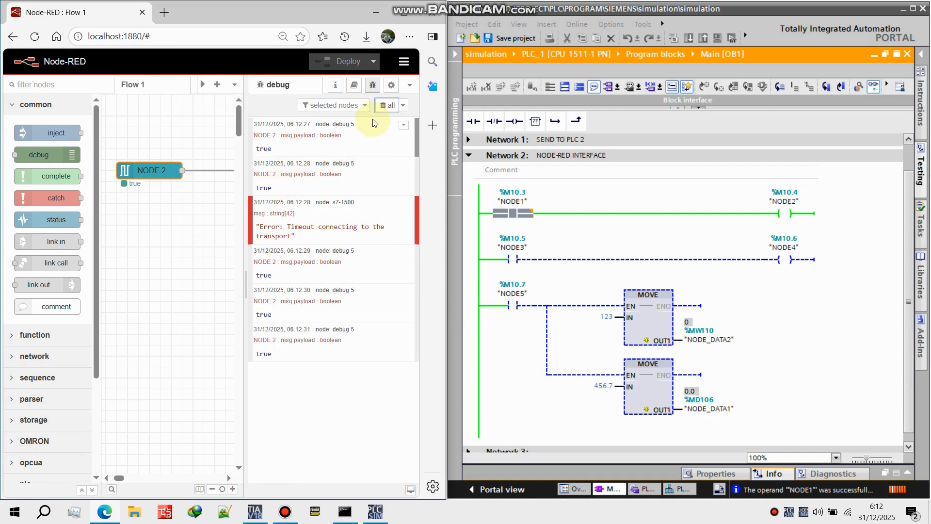
left_click(385, 104)
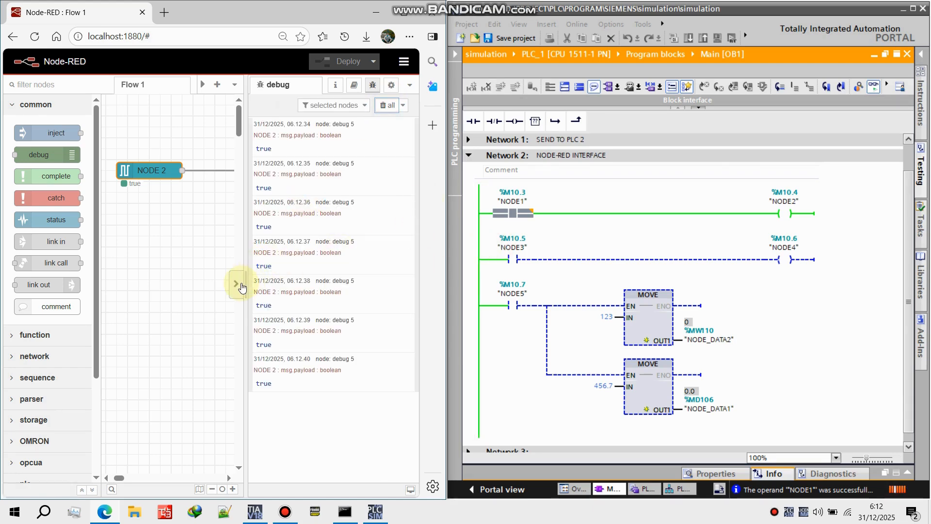
Hide the debug sidebar and add an s7 in node below NODE 2 and a debug node below debug 5
left_click(240, 286)
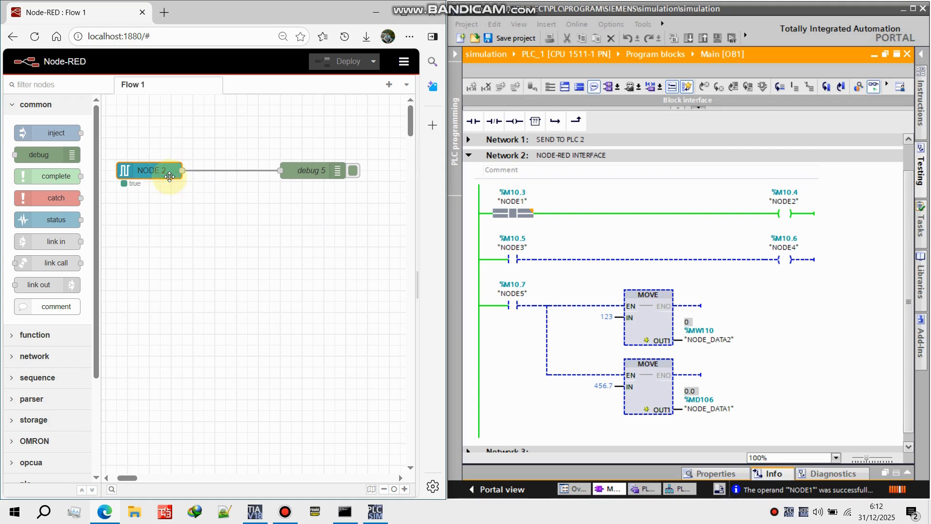
left_click_drag(96, 369, 96, 456)
left_click_drag(68, 398, 177, 196)
left_click_drag(95, 194, 89, 111)
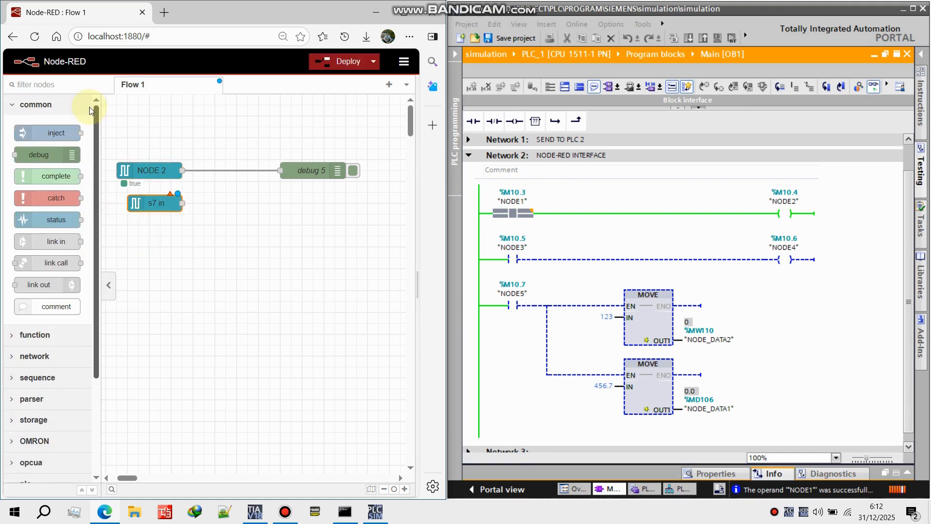
left_click_drag(39, 155, 310, 204)
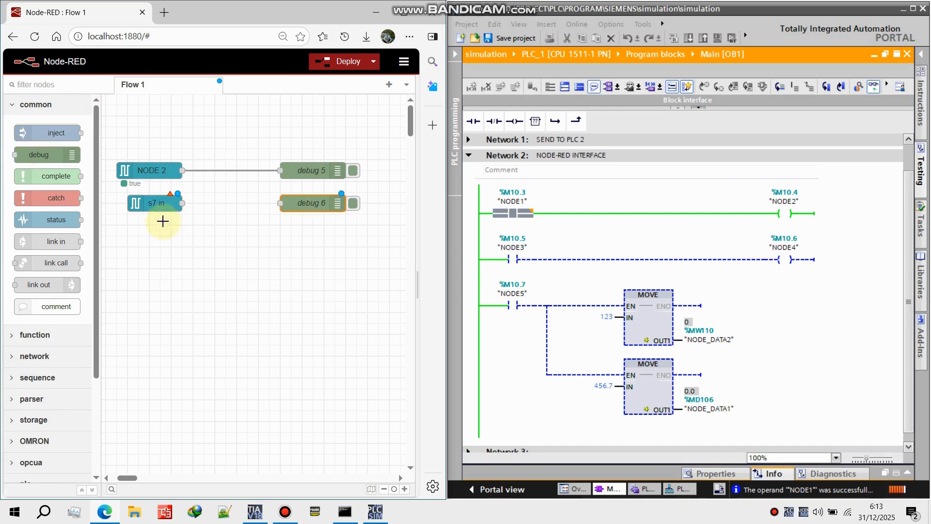
Assign the plc-1 endpoint to the new s7 in node and open the endpoint's variable list
double_click(153, 202)
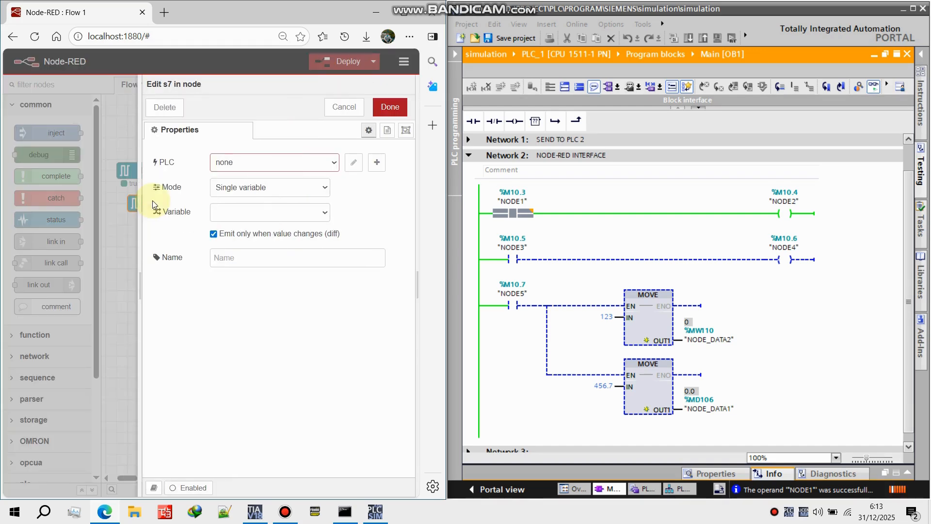
left_click(325, 170)
left_click(307, 183)
left_click(353, 165)
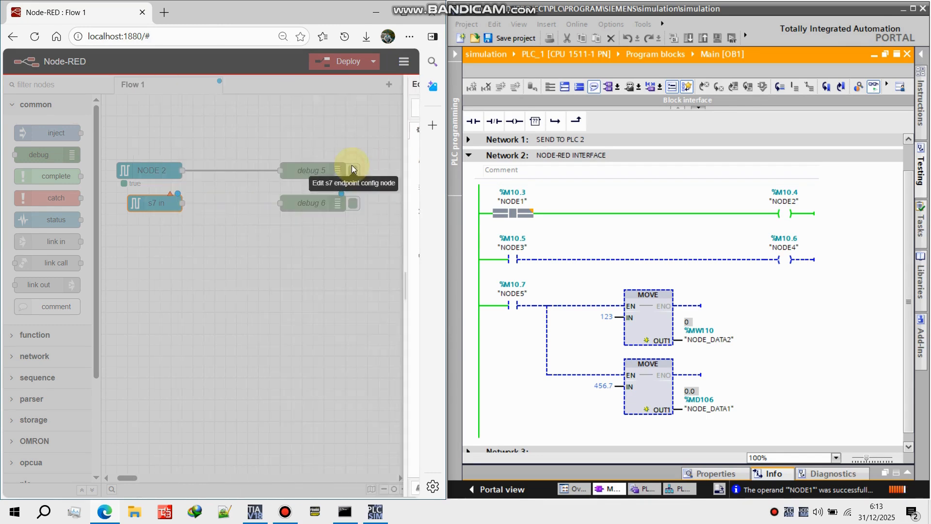
left_click(245, 162)
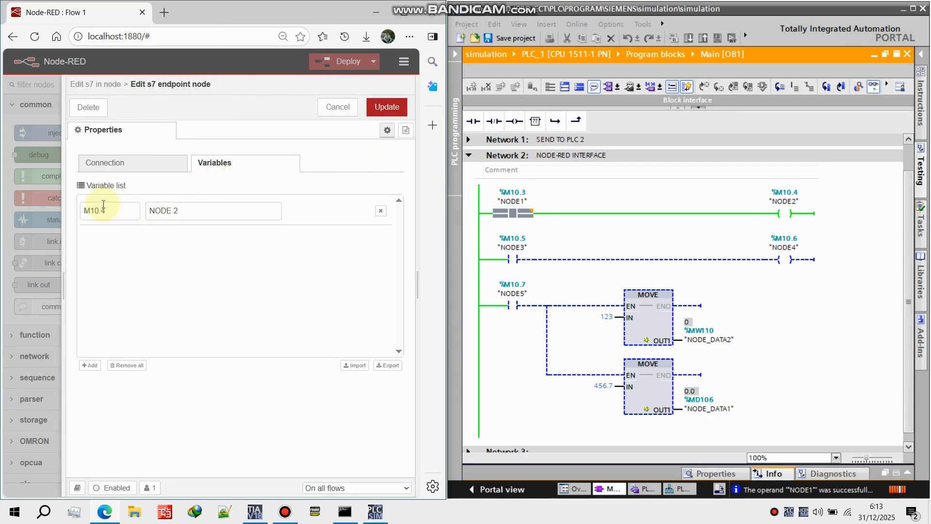
Add variables M10.5 named NODE 3 and M10.6 named NODE 4 to the endpoint's variable list
left_click(90, 365)
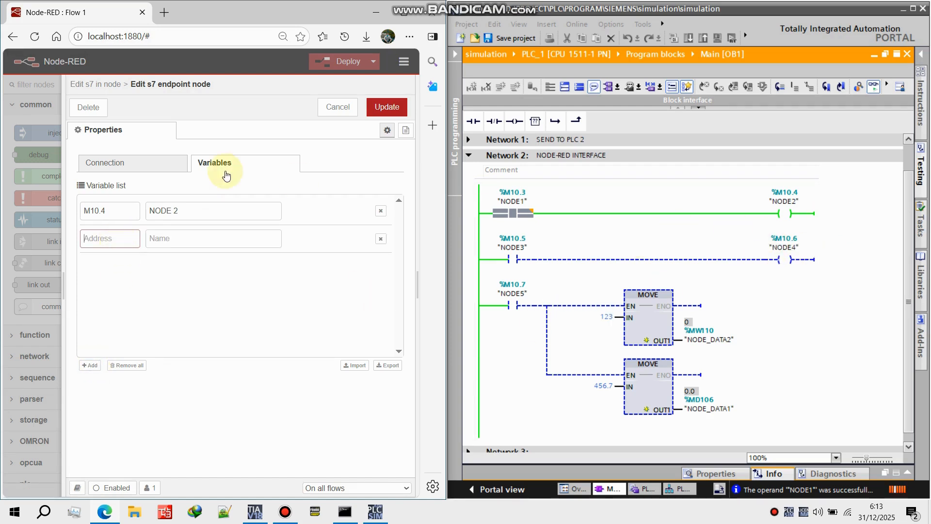
type("M10.5")
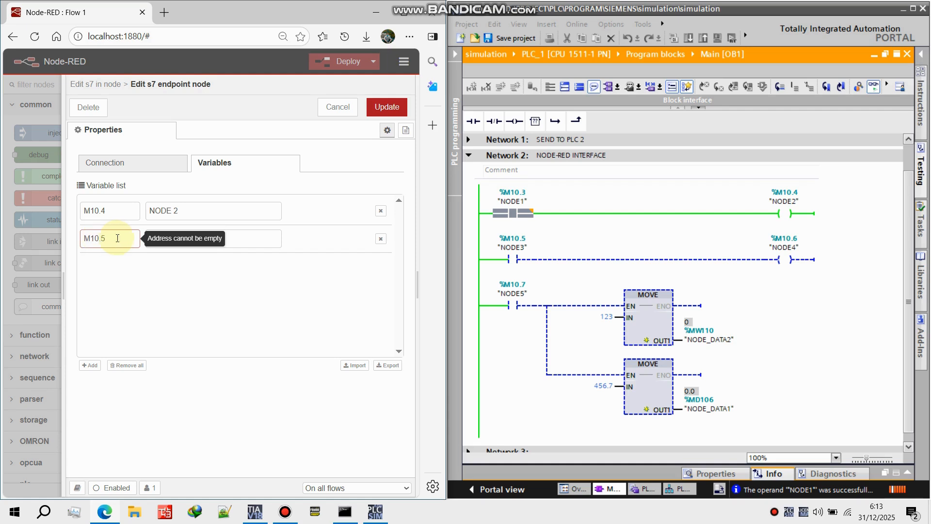
left_click(183, 238)
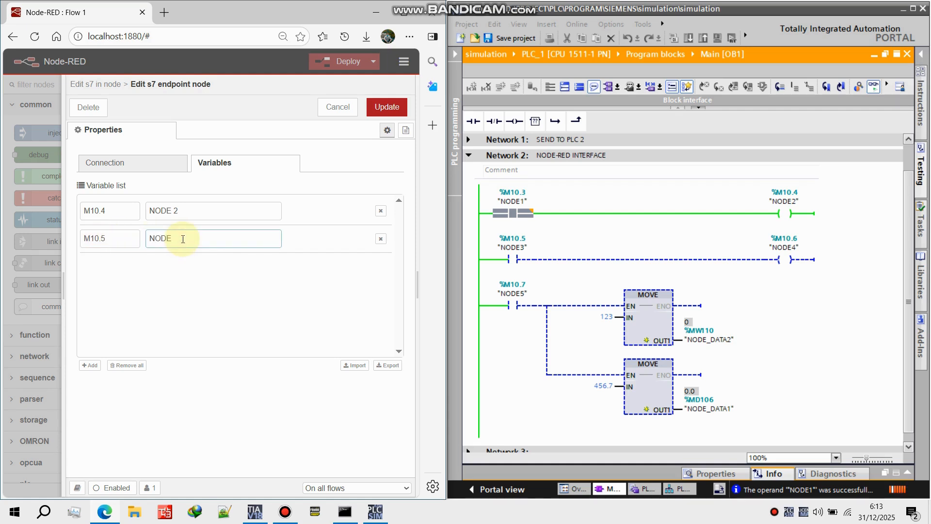
left_click(167, 270)
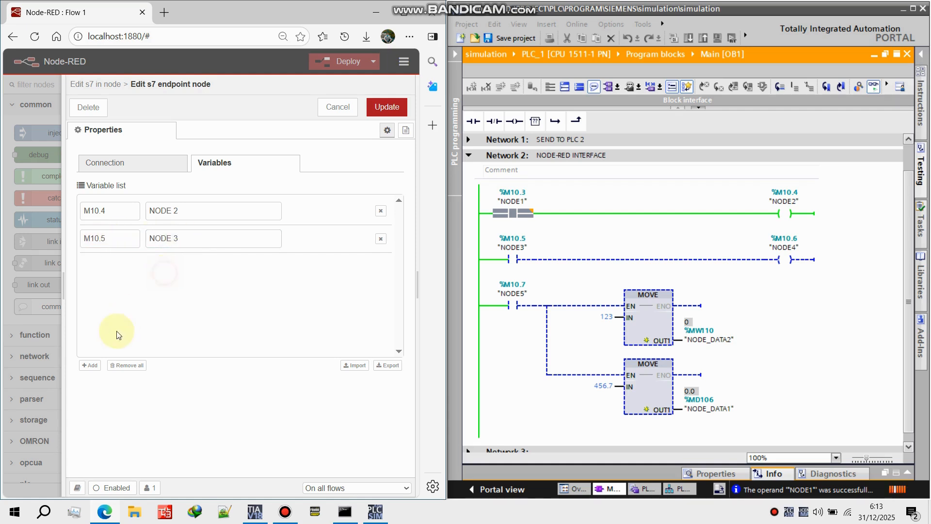
left_click(92, 365)
left_click(107, 266)
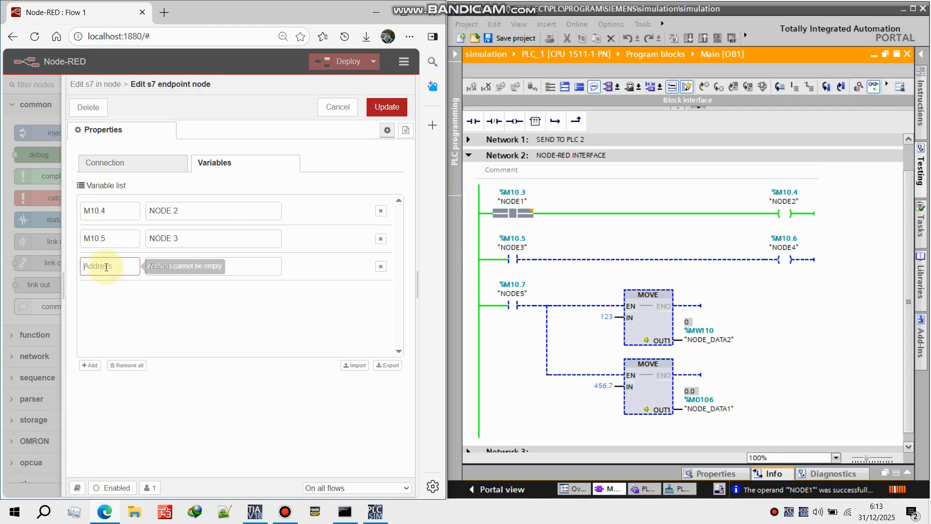
type("M10.6")
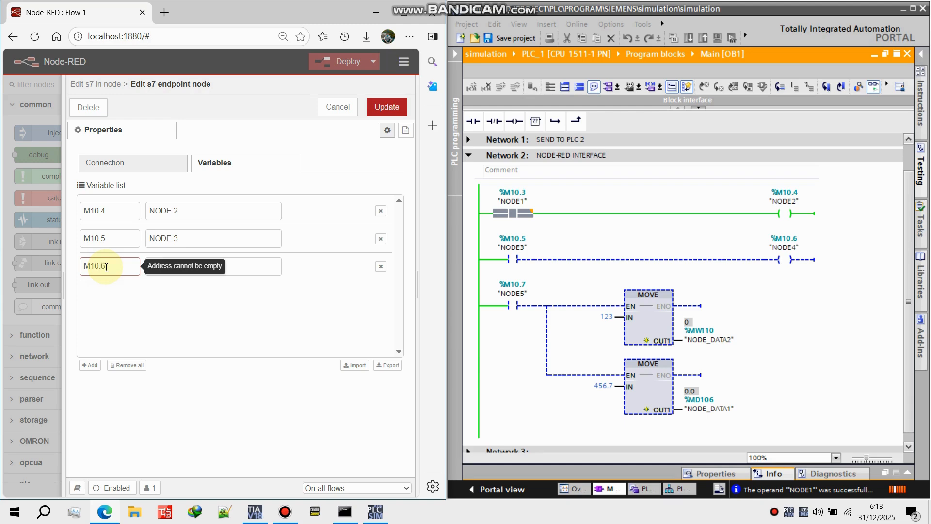
left_click(162, 267)
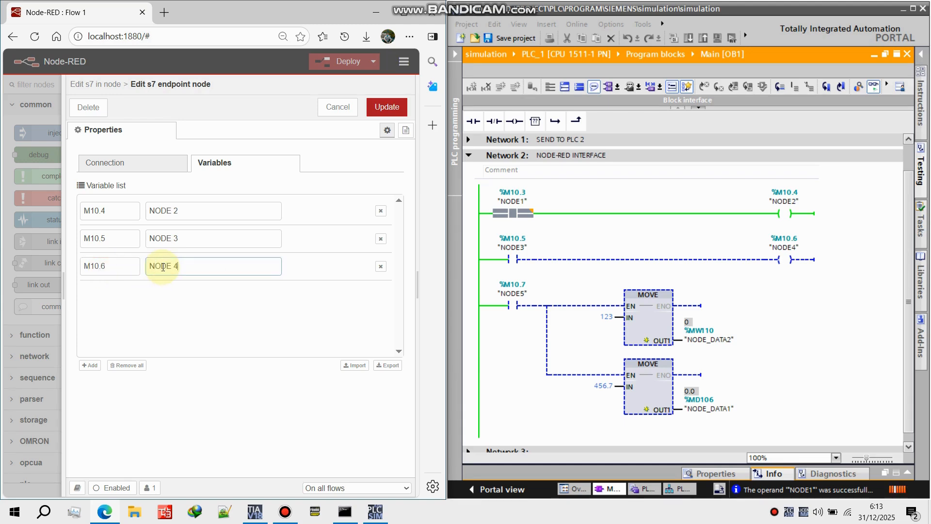
Add variable M10.3 named NODE 1 to the endpoint's variable list
left_click(89, 365)
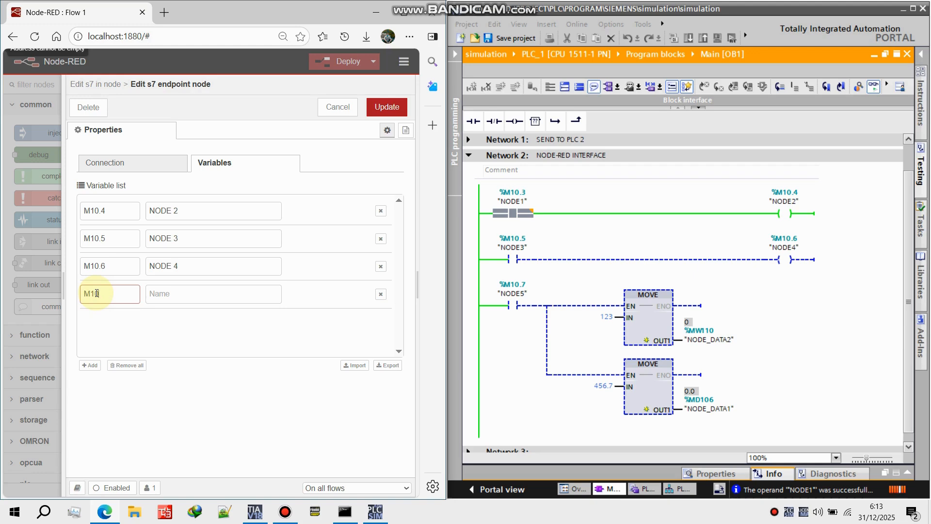
key("Tab")
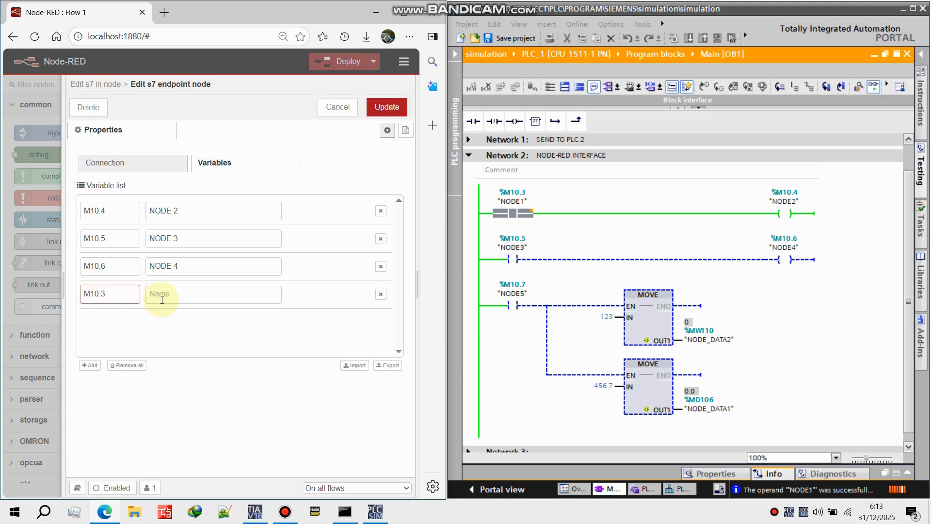
left_click(172, 294)
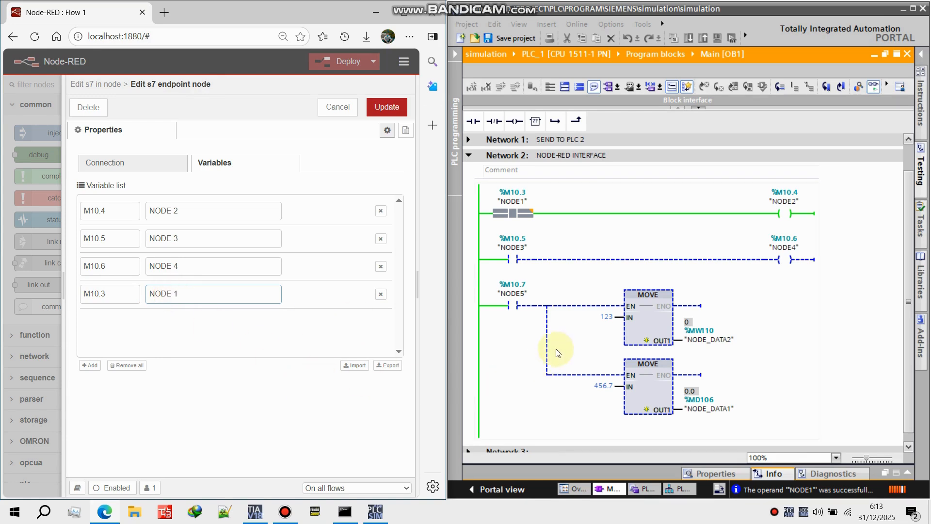
Add variables MW110 named NODE DATA 2 and MD106 named NODE DATA 1, and save the endpoint
left_click(89, 366)
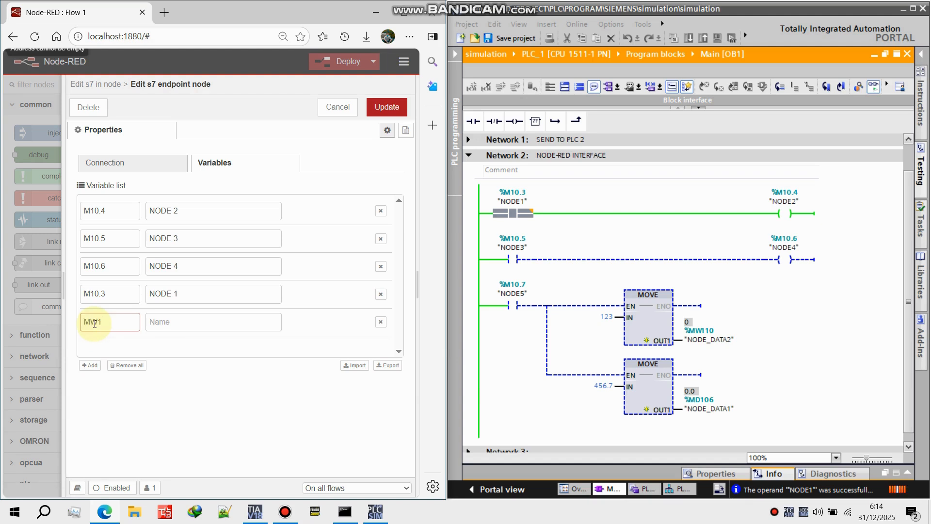
type("MW110")
left_click(164, 325)
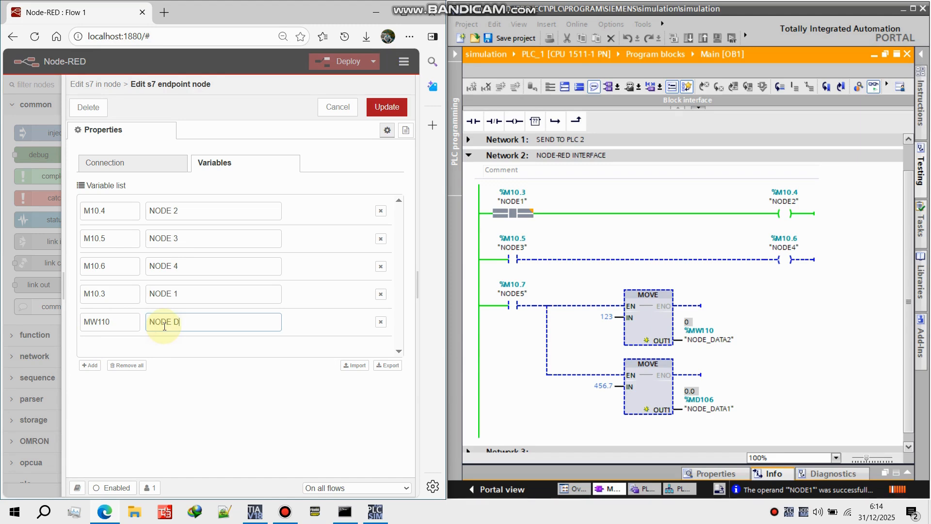
left_click(88, 366)
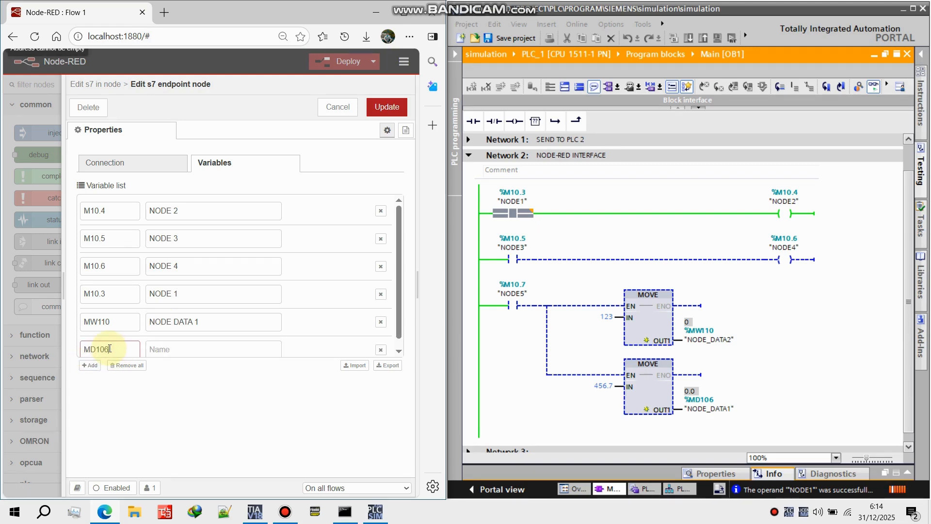
left_click(110, 348)
type("MD106")
left_click(207, 346)
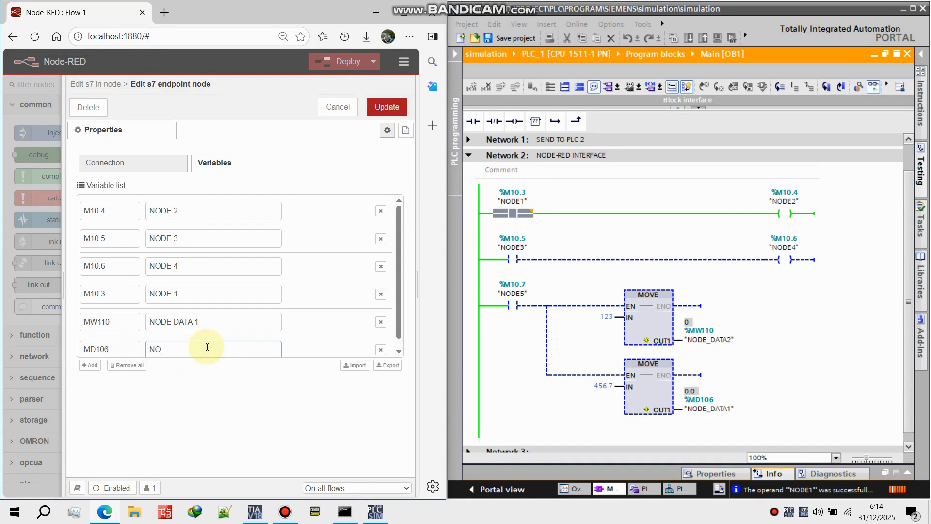
left_click(211, 317)
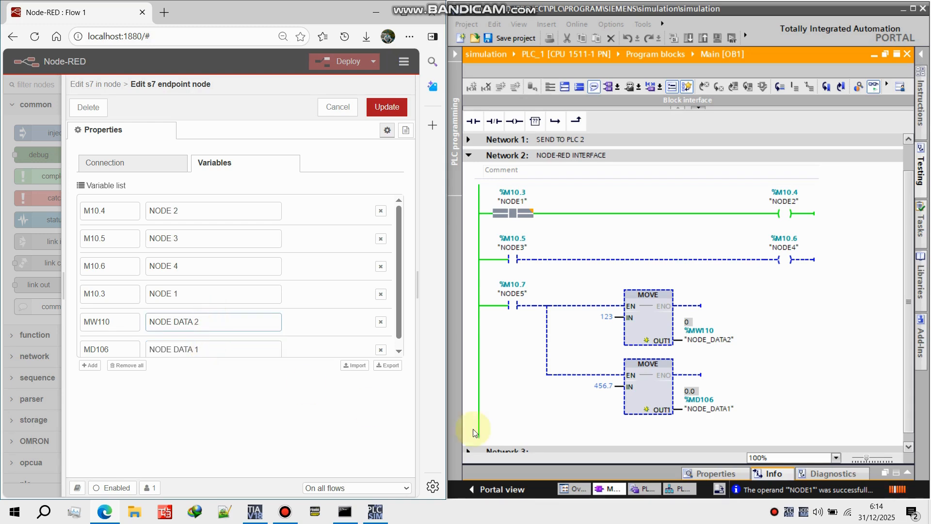
left_click(389, 110)
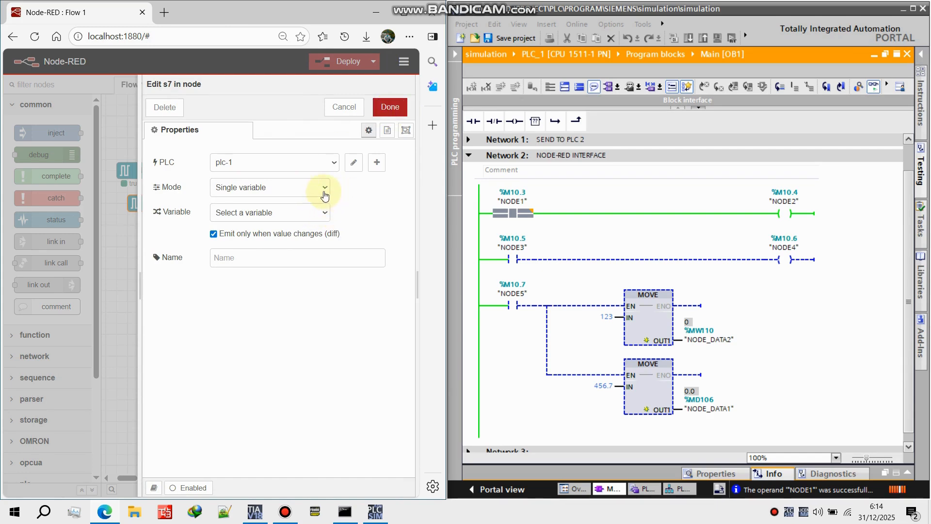
Set the new s7 in node to read NODE 4 with emitting only on value changes turned off, and deploy the flow
left_click(307, 216)
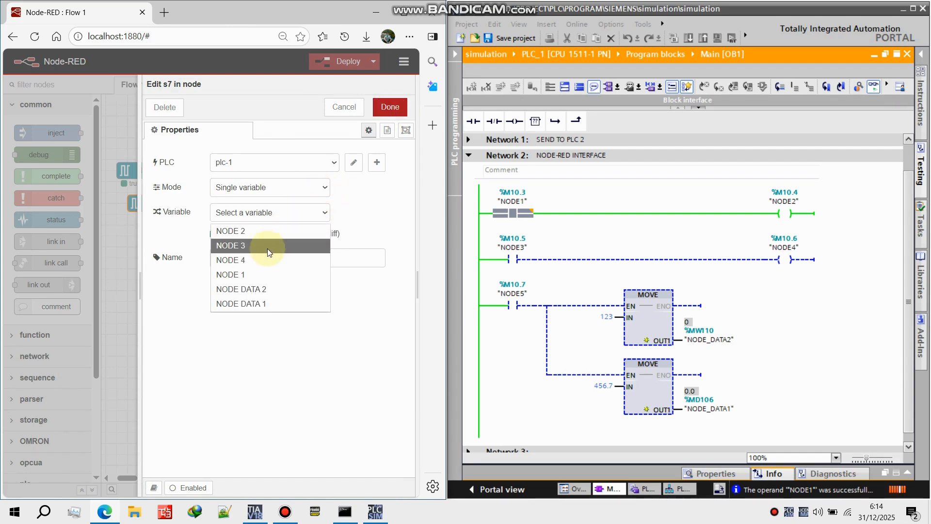
left_click(260, 261)
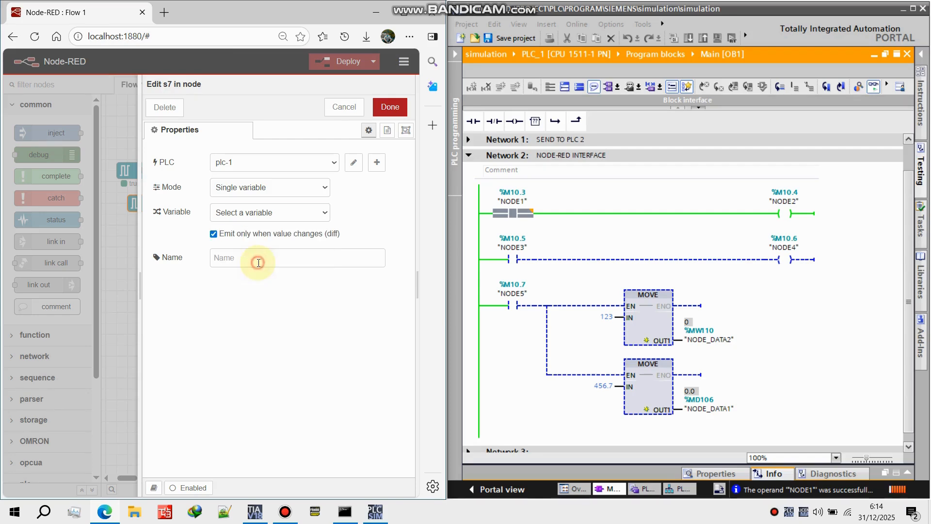
left_click(391, 113)
double_click(161, 209)
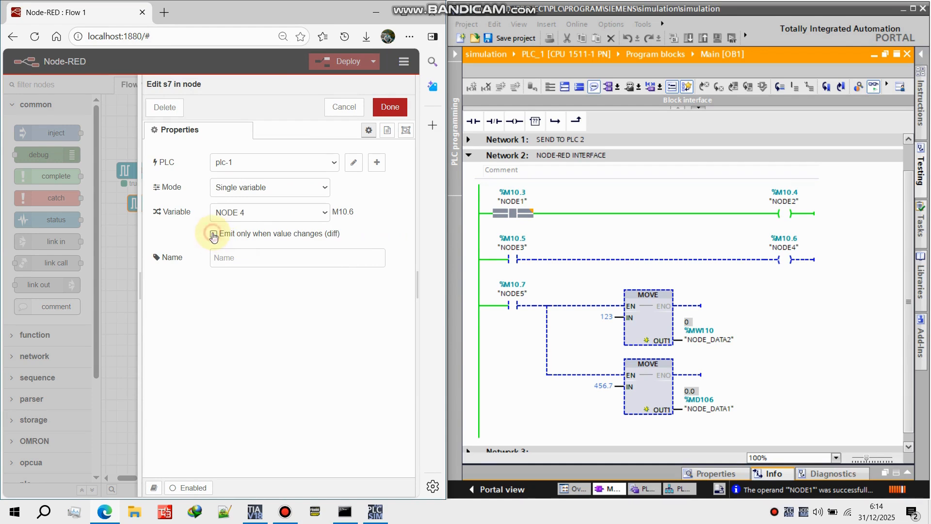
left_click(213, 236)
left_click(390, 104)
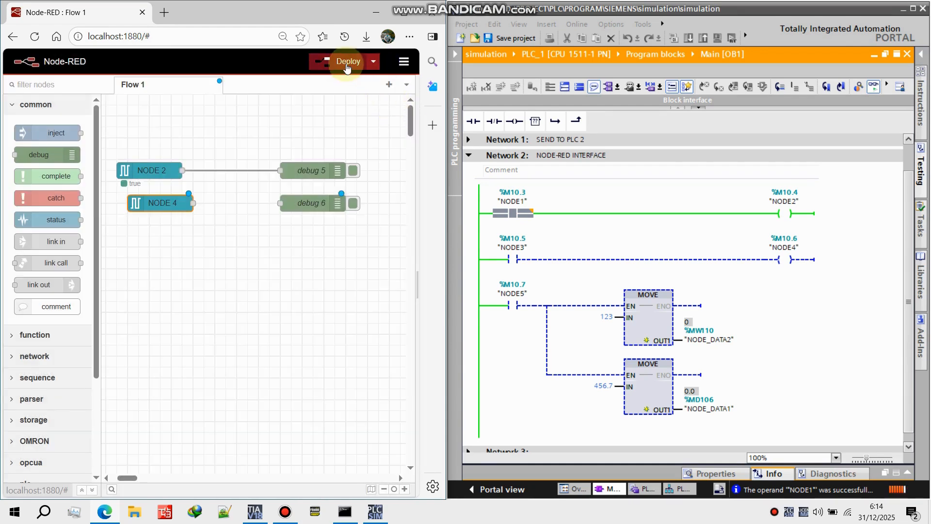
left_click(346, 67)
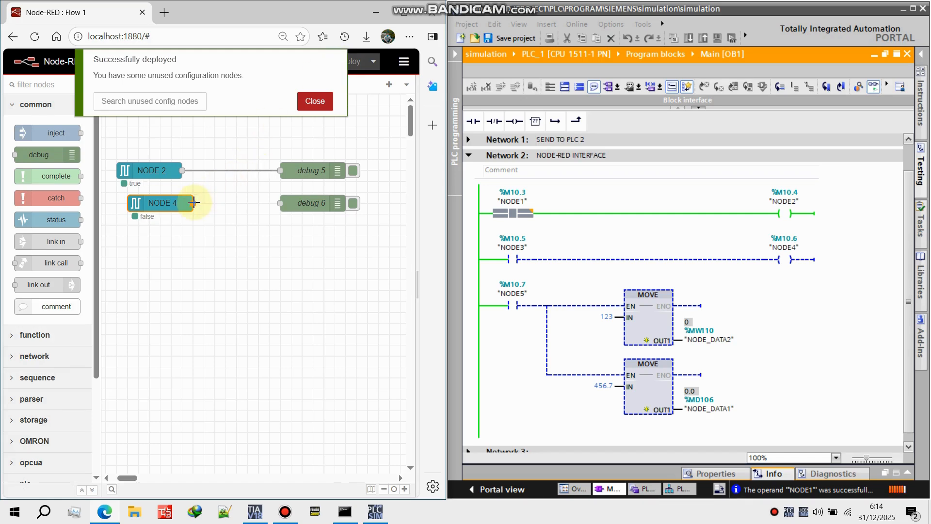
Wire NODE 4 to debug 6 and add two more s7 in nodes below NODE 4
left_click_drag(193, 202, 282, 202)
scroll(49, 291, "down", 3)
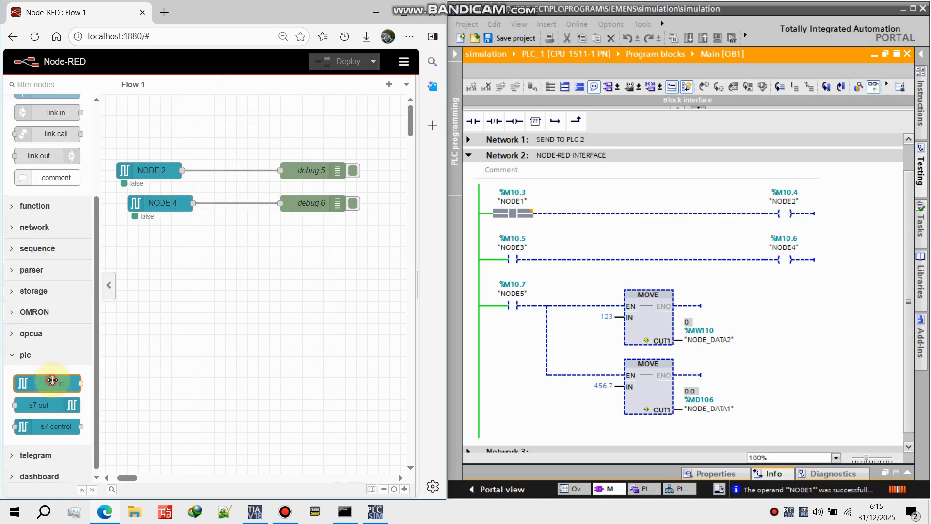
left_click_drag(53, 385, 166, 241)
left_click_drag(52, 390, 171, 264)
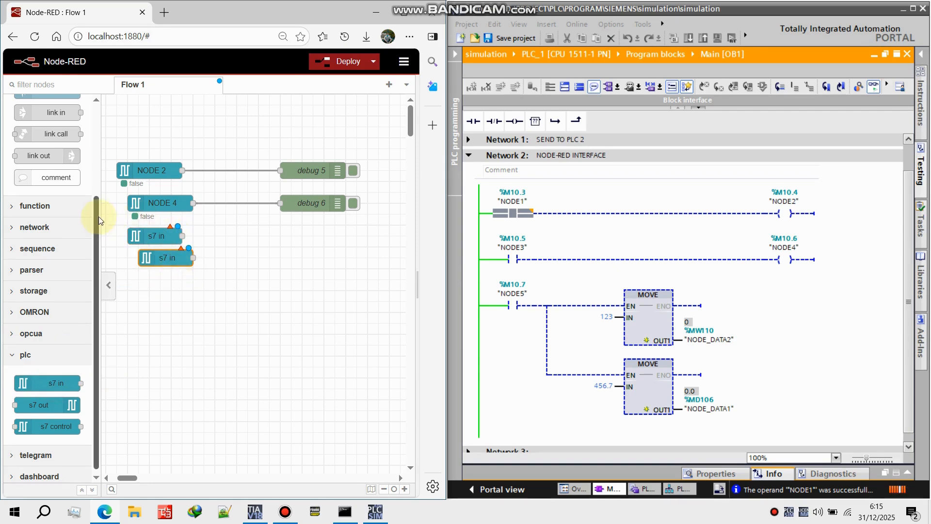
Add two debug nodes below debug 6 and wire each new s7 in node to the debug node beside it
left_click_drag(96, 208, 97, 94)
left_click_drag(49, 154, 336, 235)
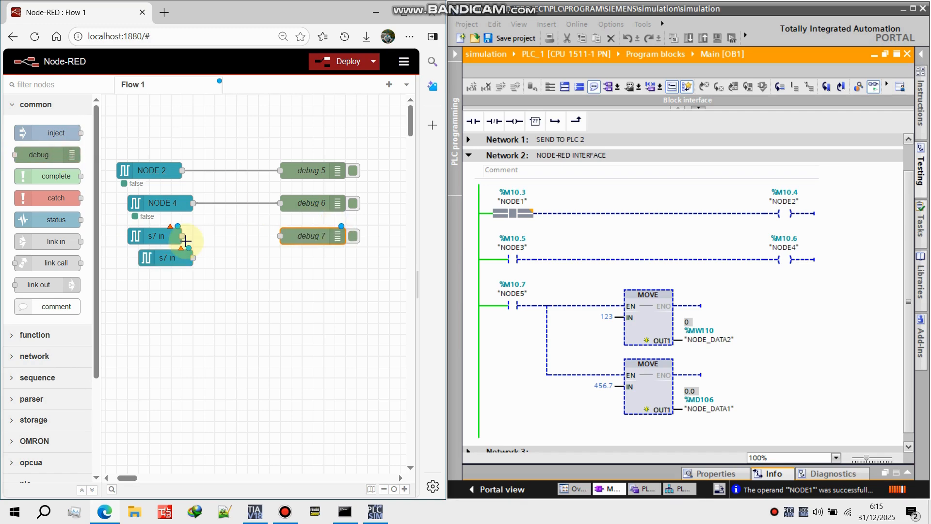
left_click_drag(48, 154, 336, 257)
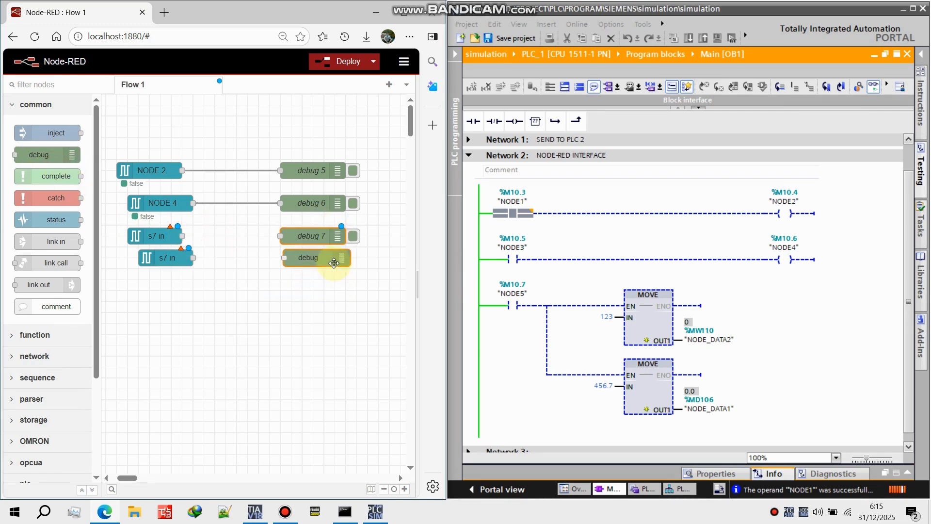
left_click_drag(182, 236, 280, 235)
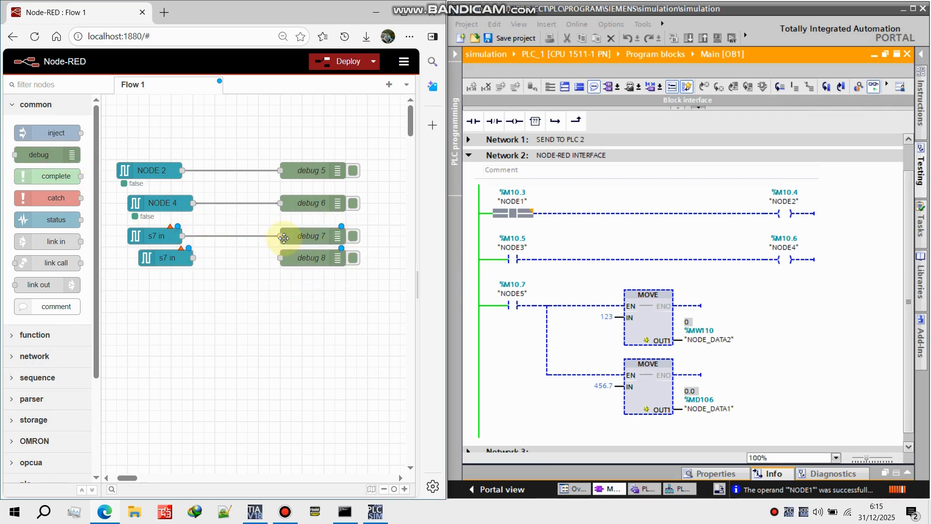
left_click_drag(193, 257, 282, 258)
Configure the upper new s7 in node to read NODE DATA 1 from plc-1 with emitting only on value changes turned off
double_click(165, 238)
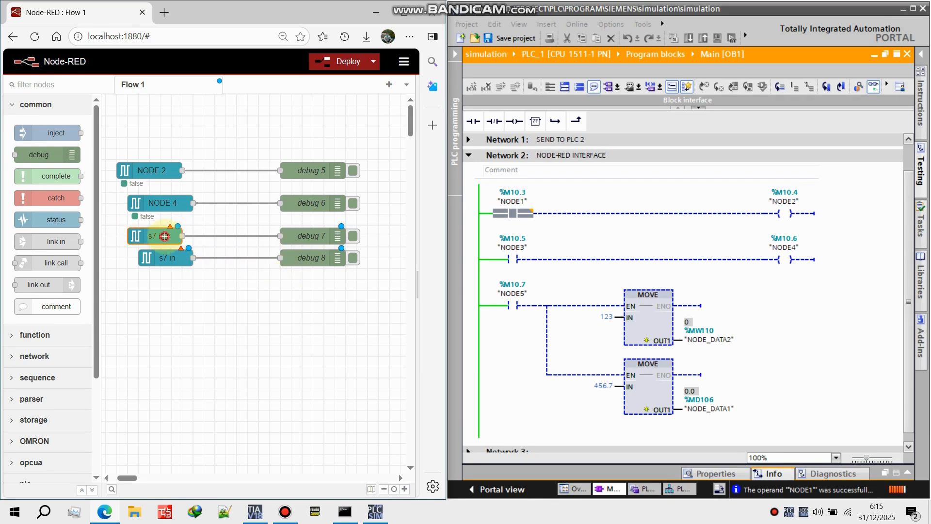
left_click(321, 190)
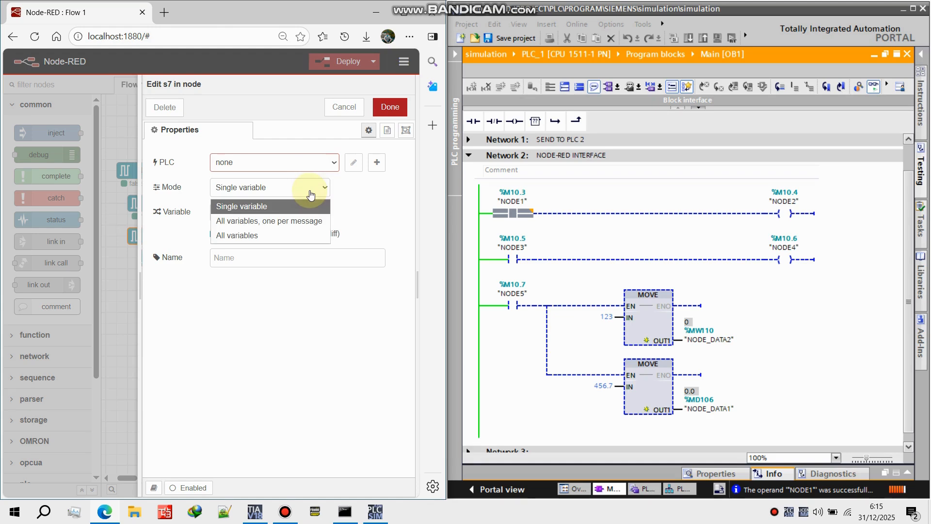
left_click(310, 195)
left_click(324, 162)
left_click(308, 179)
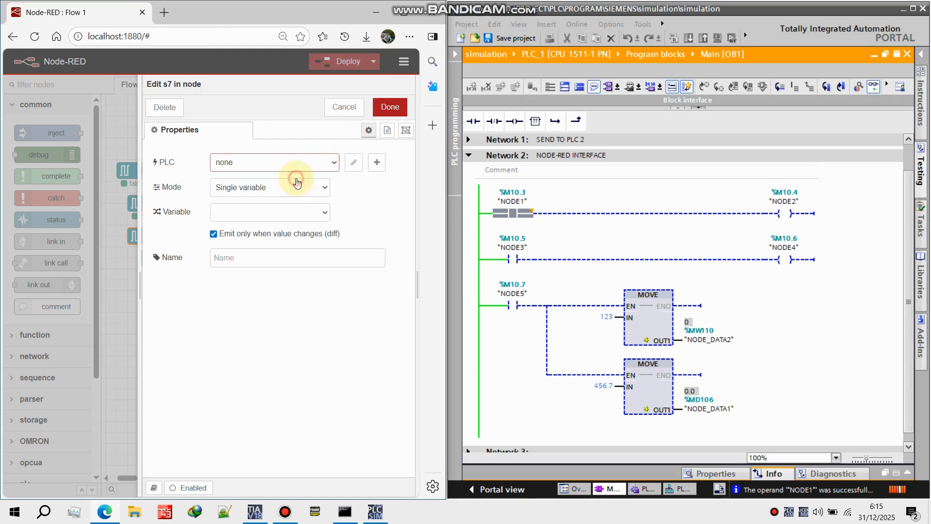
left_click(282, 212)
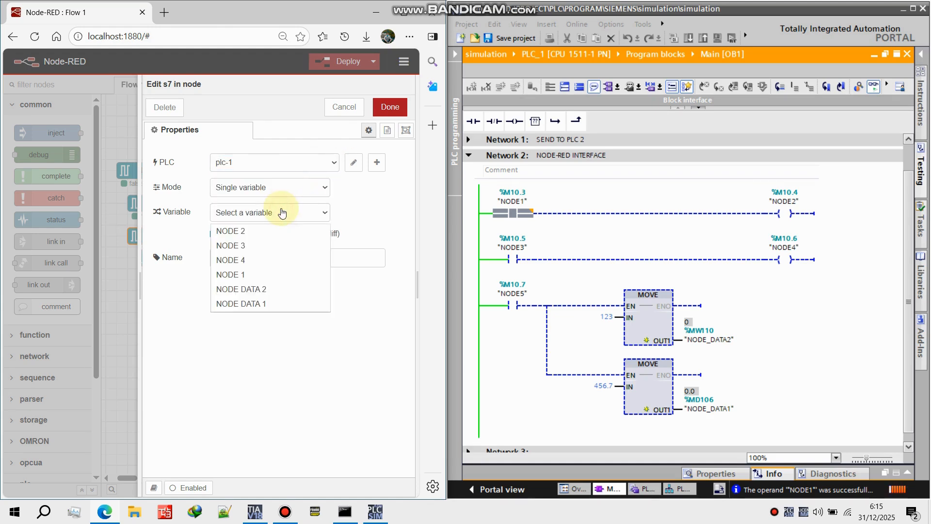
left_click(252, 304)
left_click(266, 235)
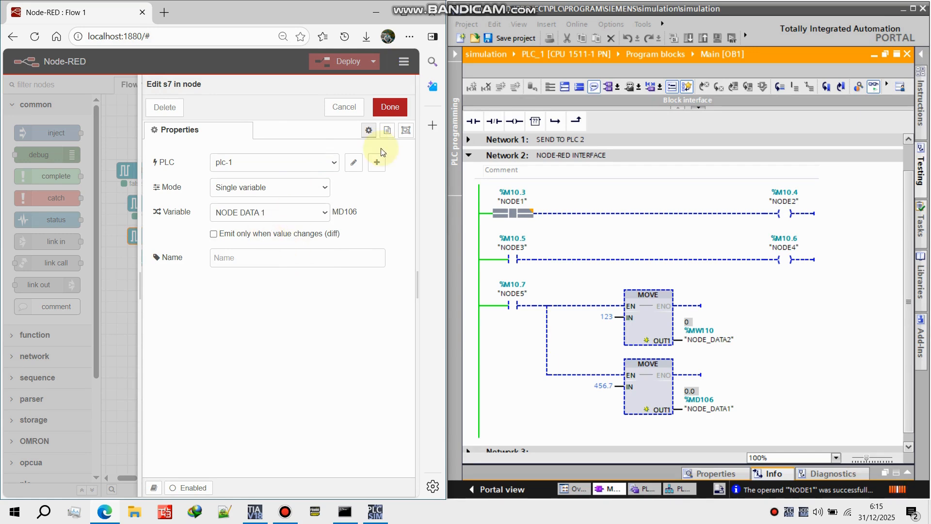
left_click(389, 107)
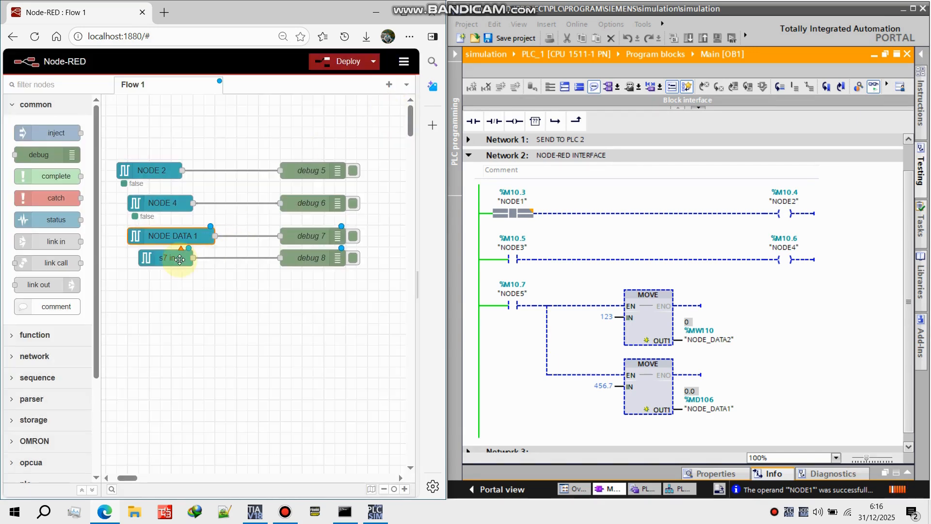
Configure the lower new s7 in node to read NODE DATA 2 from plc-1 with emitting only on value changes turned off
double_click(180, 259)
left_click(325, 162)
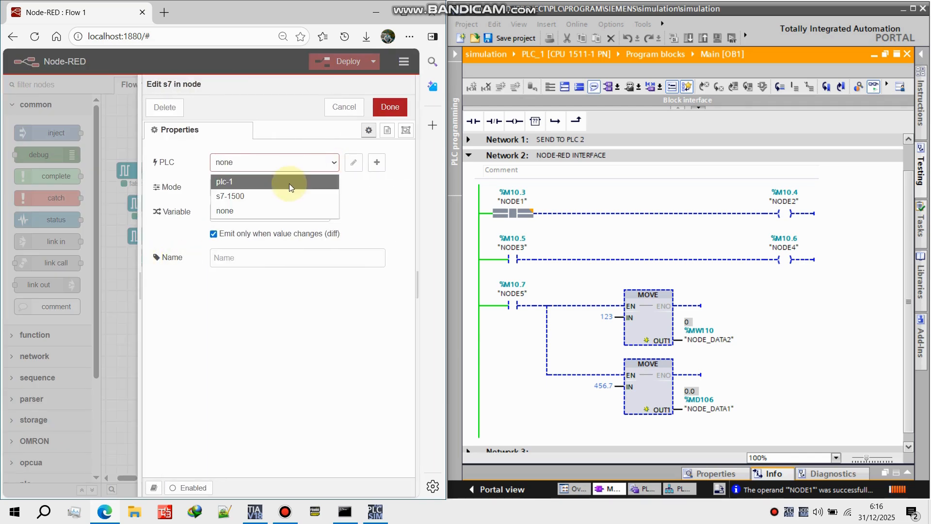
left_click(290, 183)
left_click(290, 213)
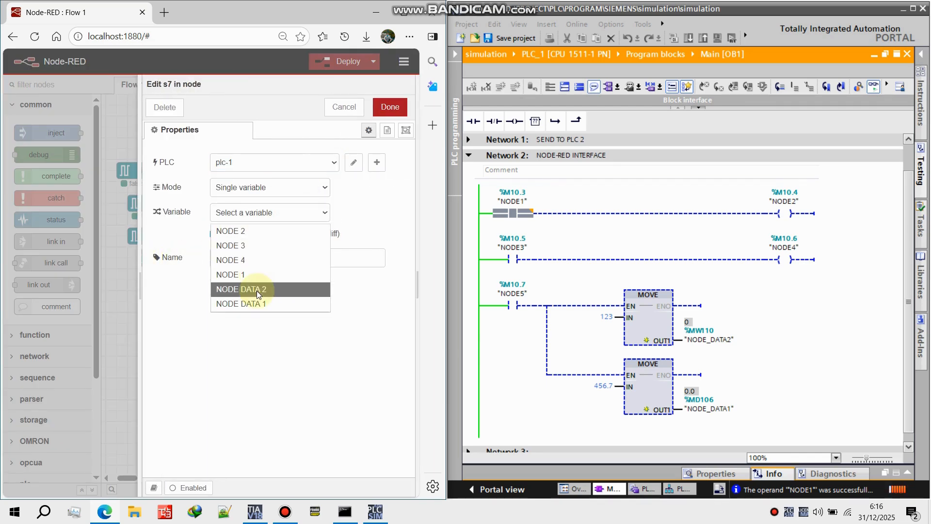
left_click(257, 290)
left_click(262, 240)
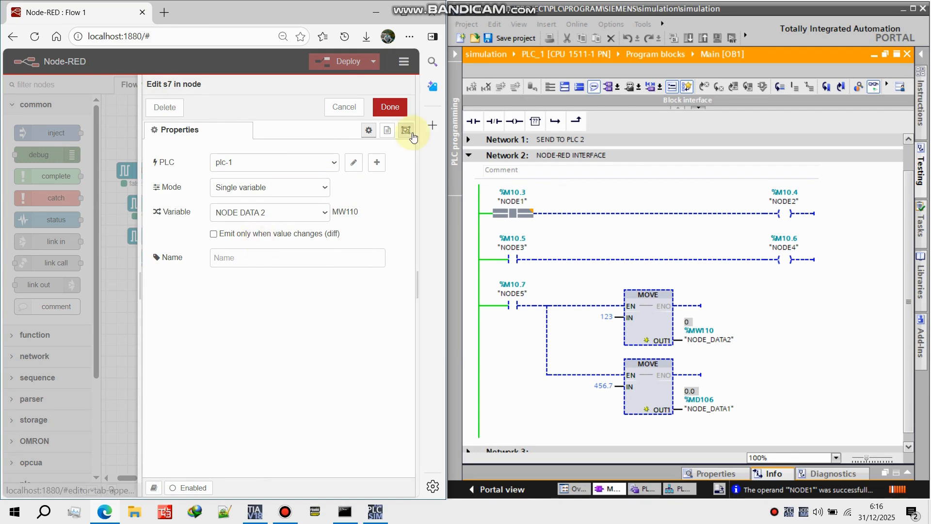
left_click(390, 107)
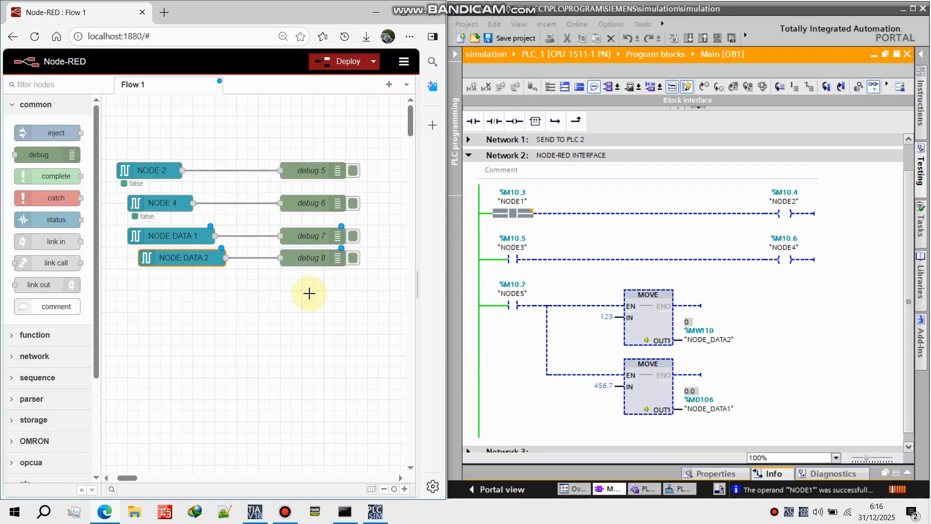
Move NODE DATA 2 and debug 8 together slightly down, clear of the NODE DATA 1 row, and deploy the flow
mouse_move(374, 289)
left_mouse_down()
mouse_move(132, 238)
mouse_move(152, 274)
mouse_move(142, 274)
left_mouse_up()
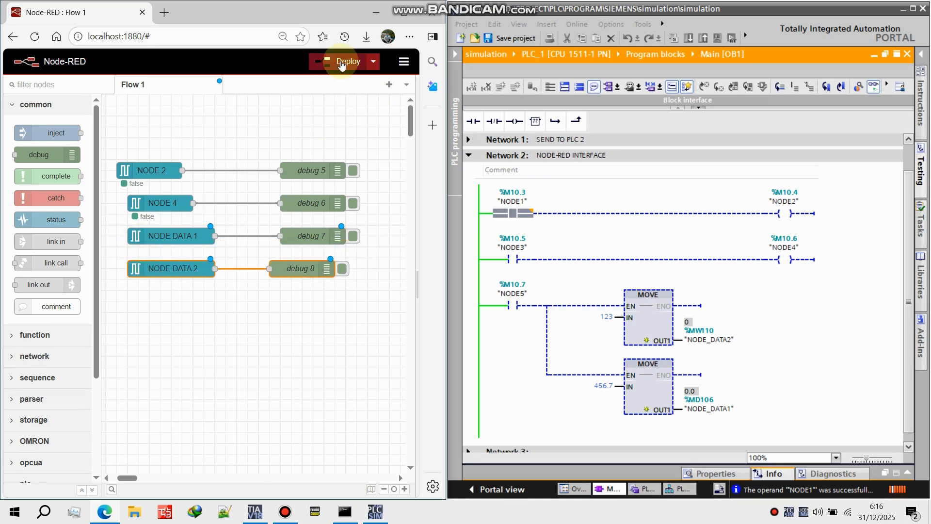
left_click(340, 60)
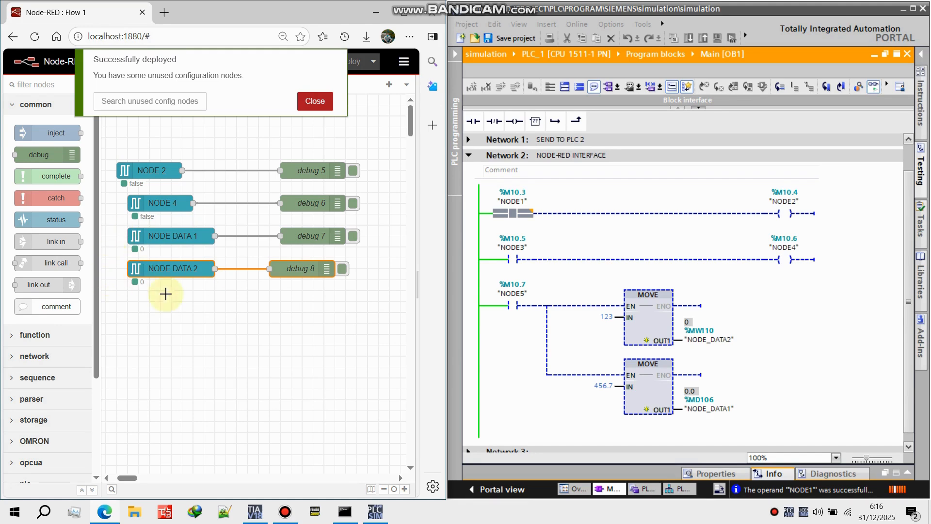
Modify the NODE5 contact (%M10.7) in Network 2 to 1 in the running PLC
right_click(516, 305)
mouse_move(597, 202)
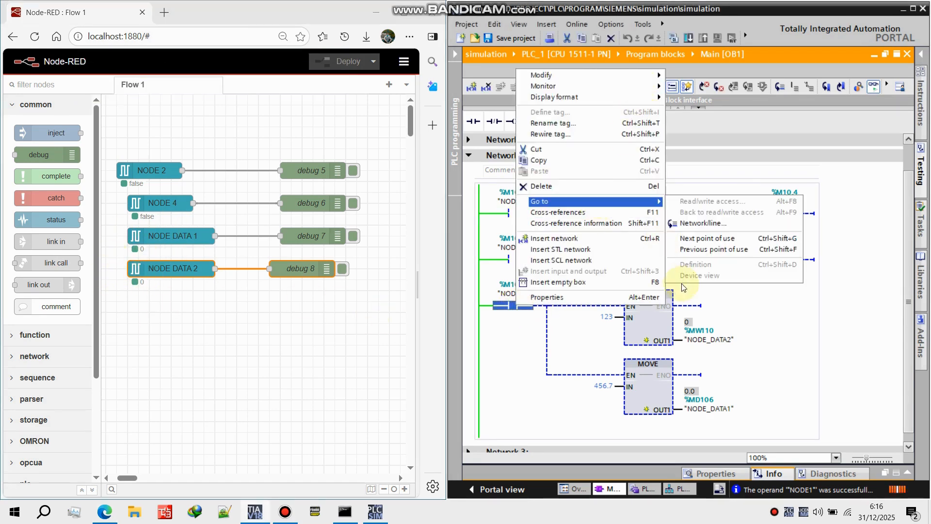
mouse_move(652, 75)
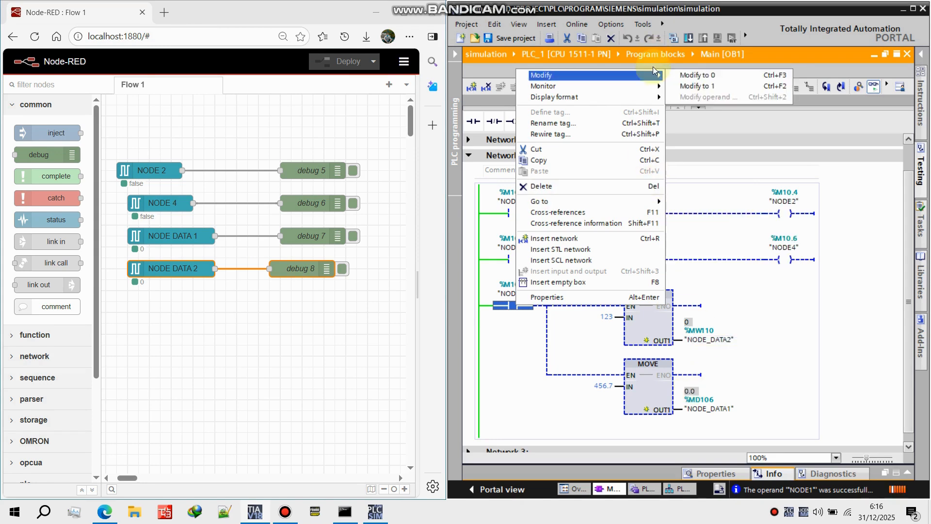
left_click(698, 87)
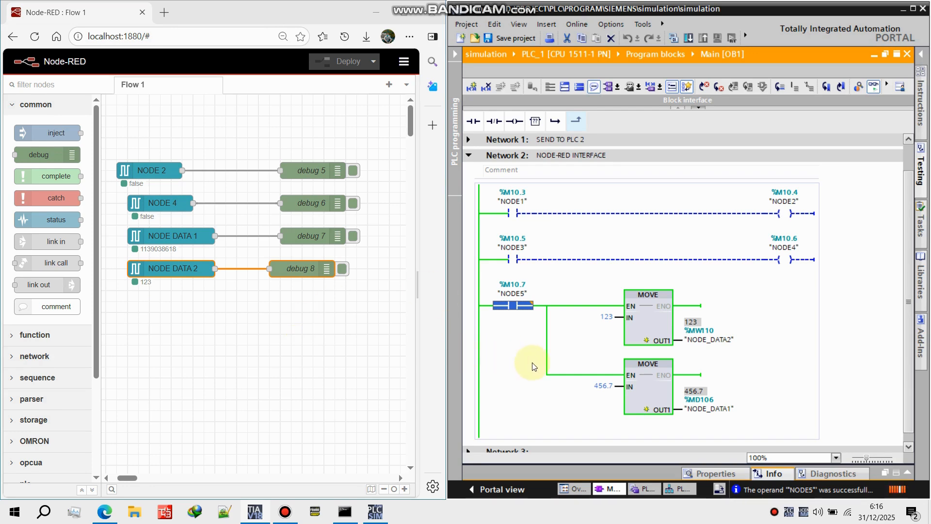
left_click(408, 285)
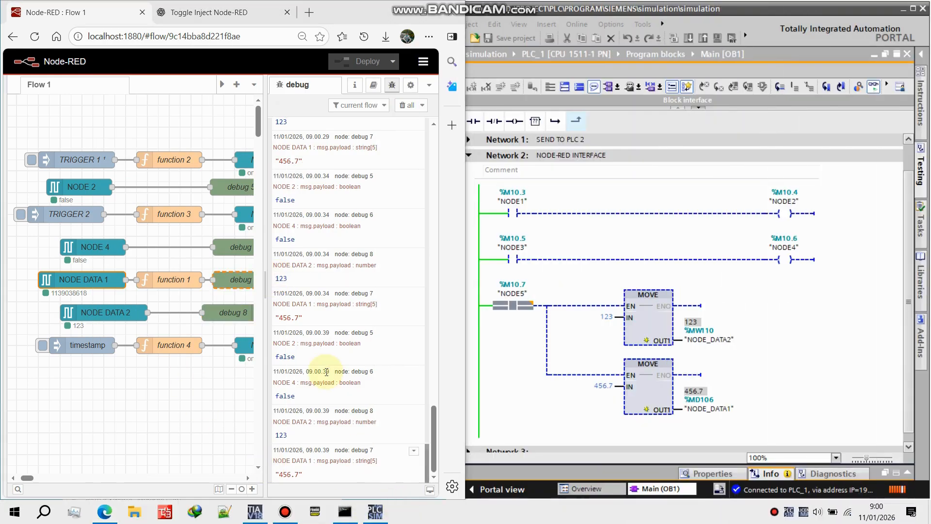
Clear the debug messages and inject TRIGGER 1, TRIGGER 2 and timestamp until NODE1, NODE3 and NODE5 are switched on
left_click(408, 105)
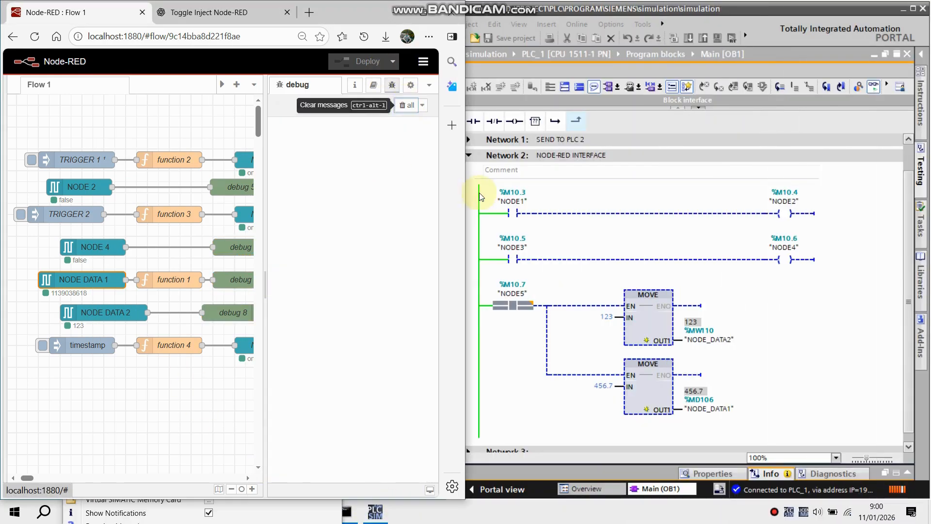
left_click(31, 165)
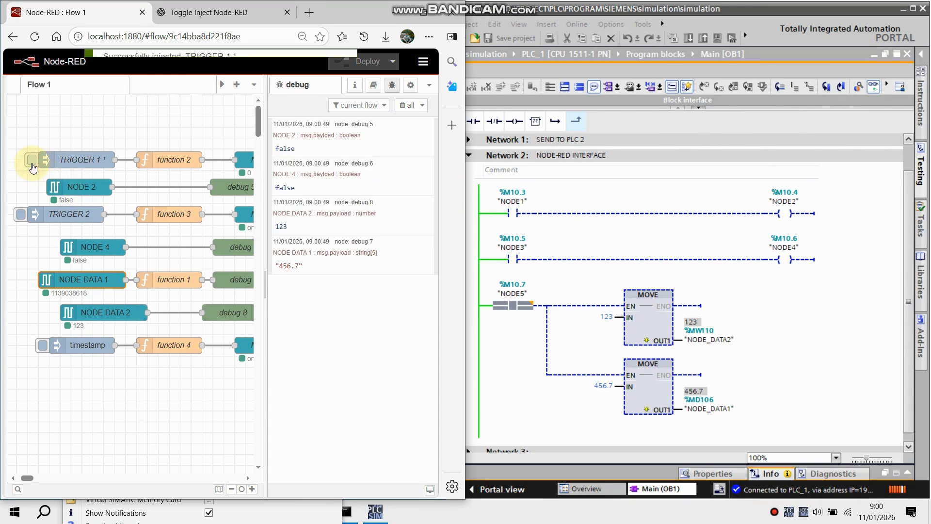
left_click(31, 165)
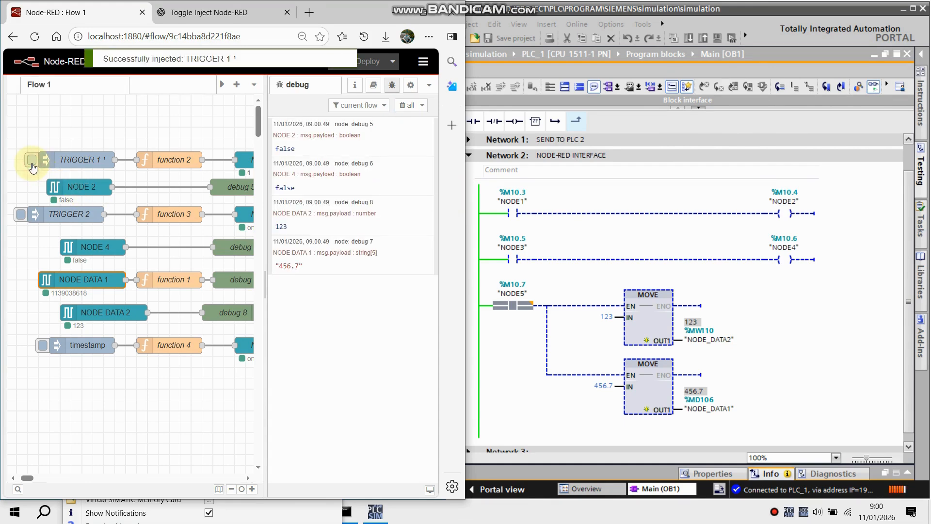
left_click(23, 219)
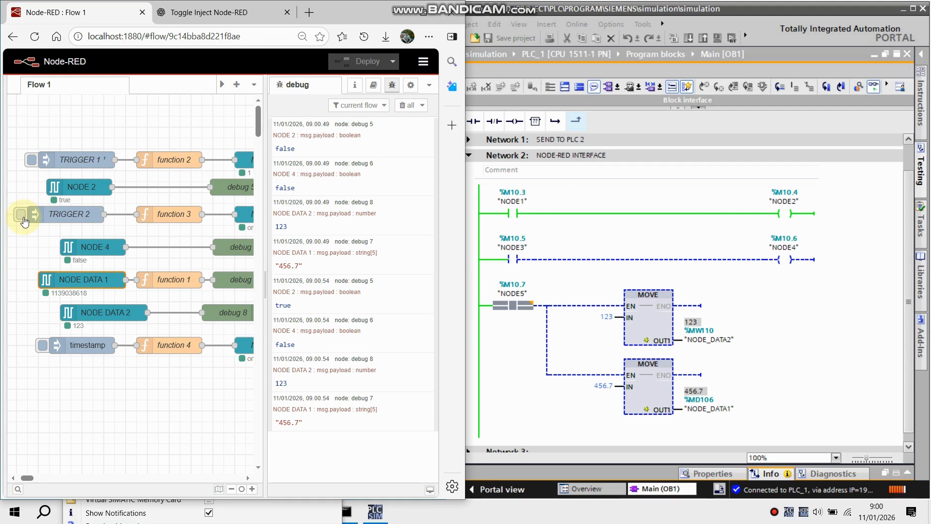
left_click(24, 218)
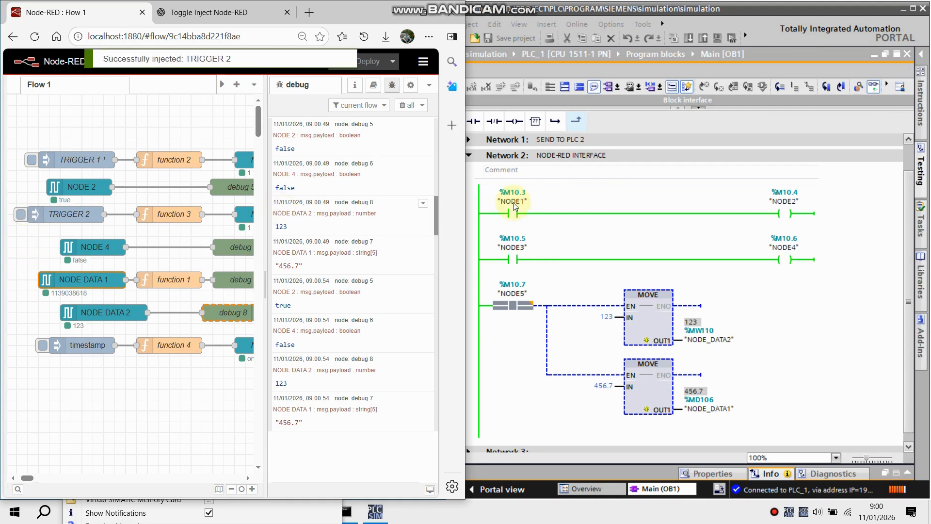
left_click(43, 351)
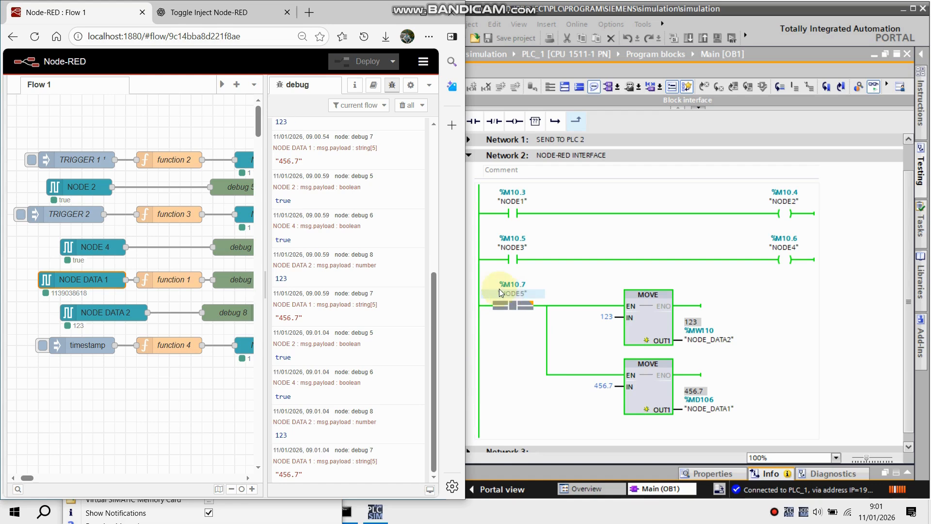
Inject timestamp, TRIGGER 2 and TRIGGER 1 once each to switch NODE5, NODE3 and NODE1 off
left_click(42, 351)
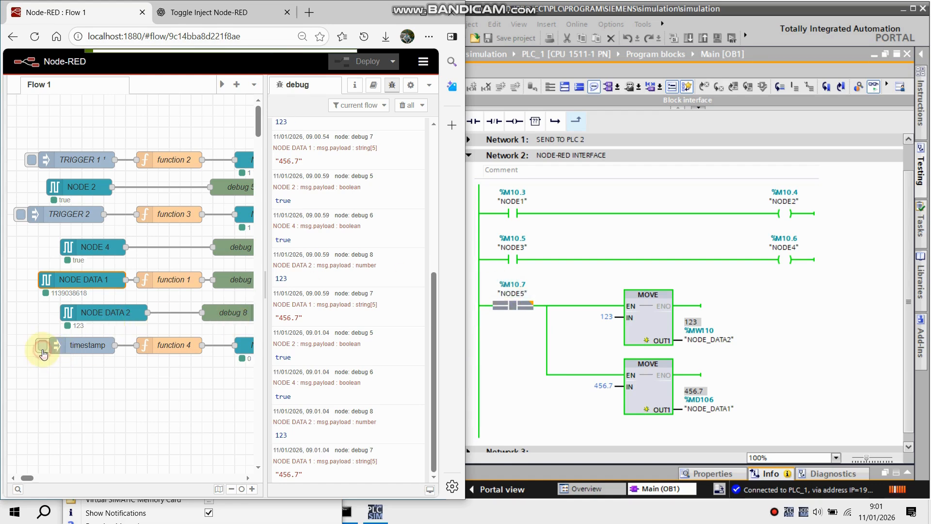
left_click(21, 216)
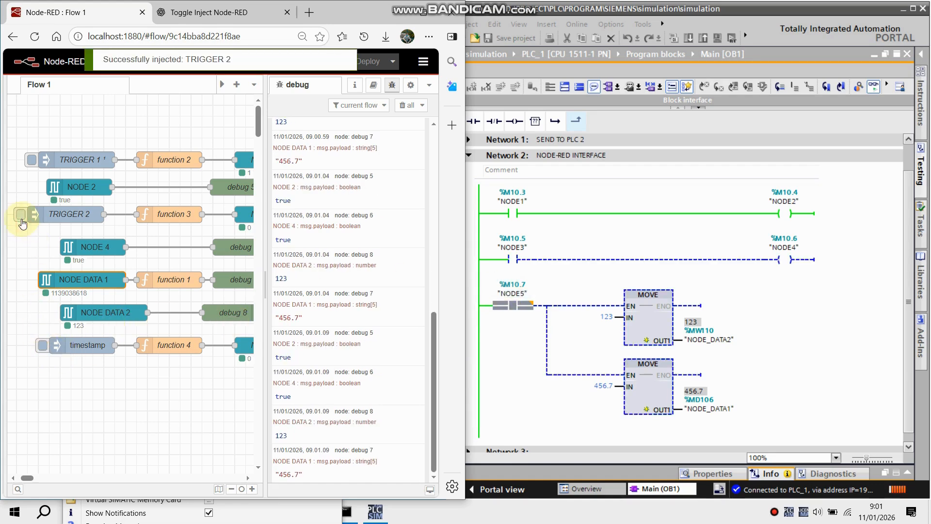
left_click(31, 160)
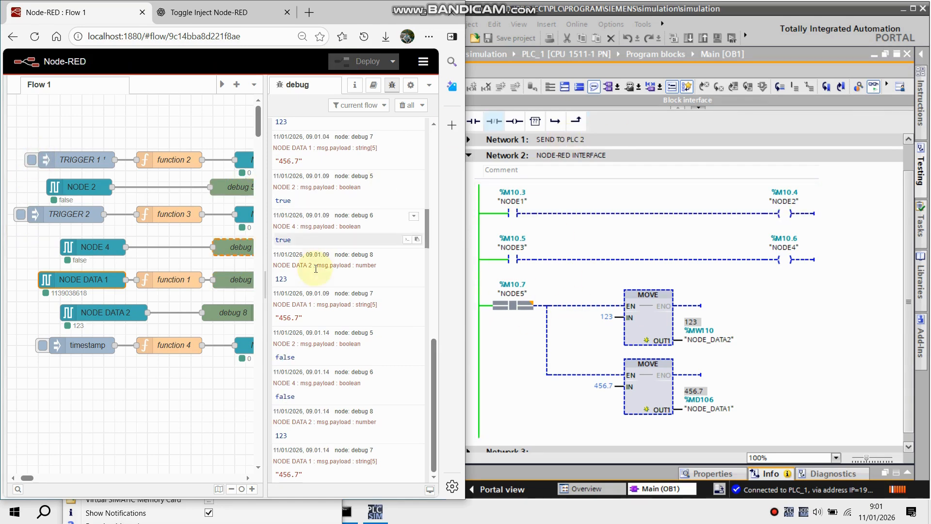
Set the MOVE inputs in Network 2 to 5678 for NODE_DATA2 and 345.6 for NODE_DATA1
left_click(609, 316)
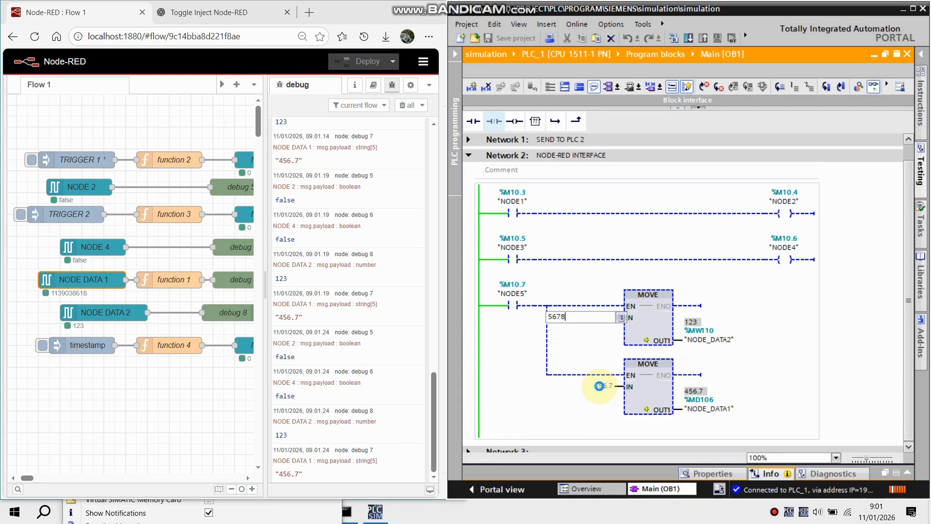
left_click(600, 386)
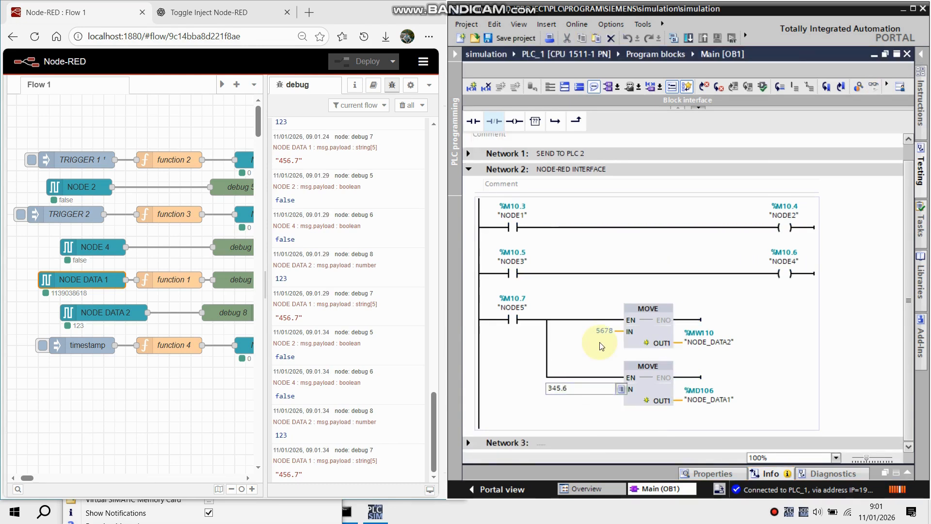
key("Return")
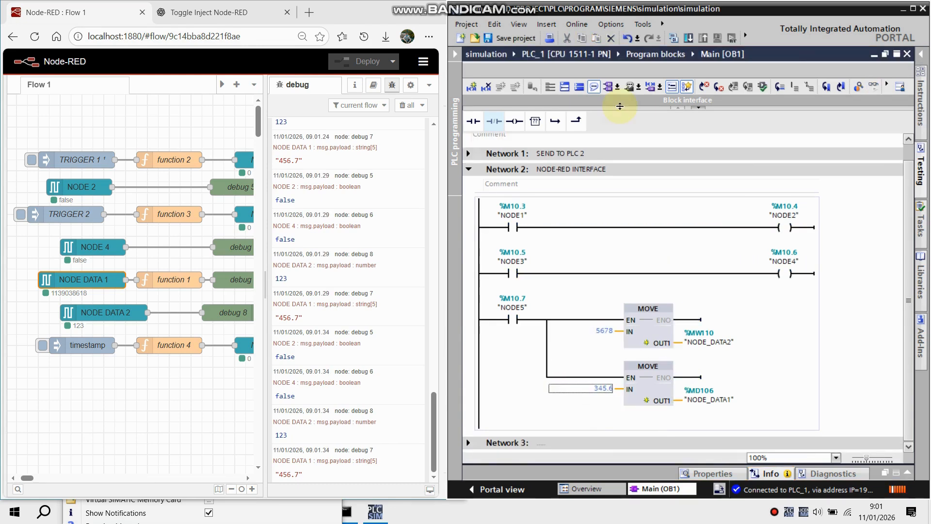
Download the edited Main [OB1] block to PLC_1 and resume online monitoring of Network 2
left_click(689, 42)
left_click(614, 369)
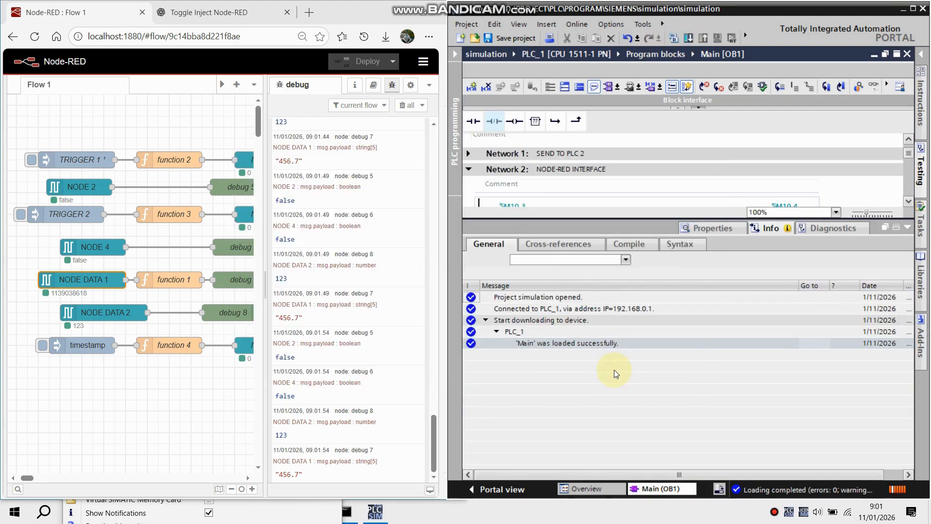
left_click(908, 228)
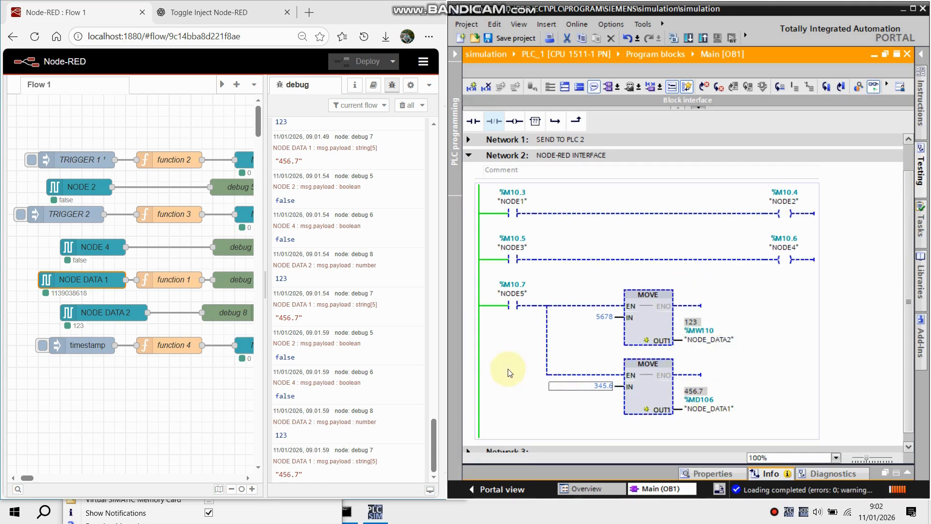
Clear the debug messages and inject timestamp, TRIGGER 2 and TRIGGER 1 once each to switch on NODE5, NODE3 and NODE1
left_click(406, 105)
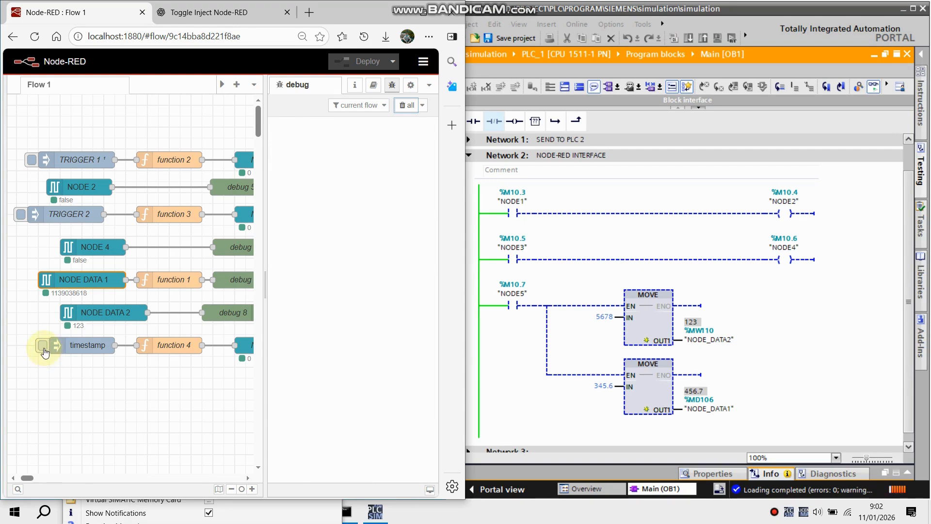
left_click(43, 348)
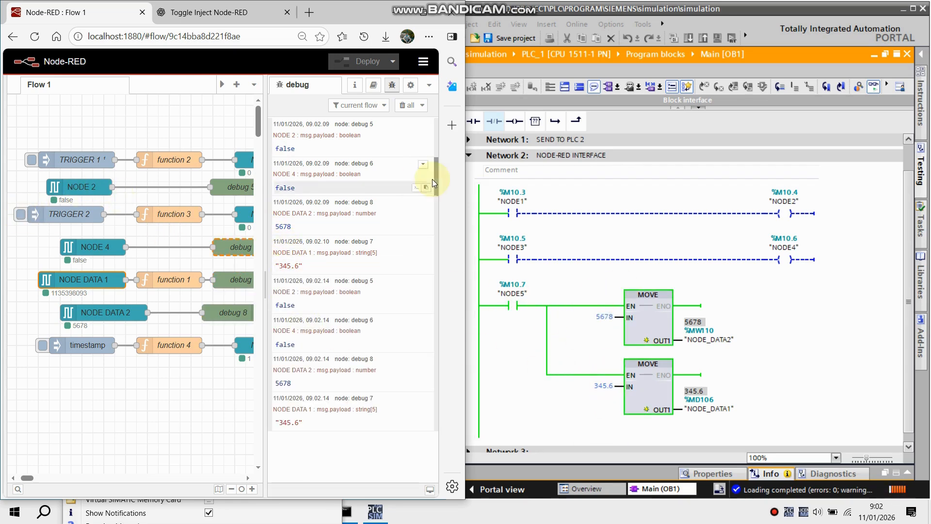
left_click(20, 214)
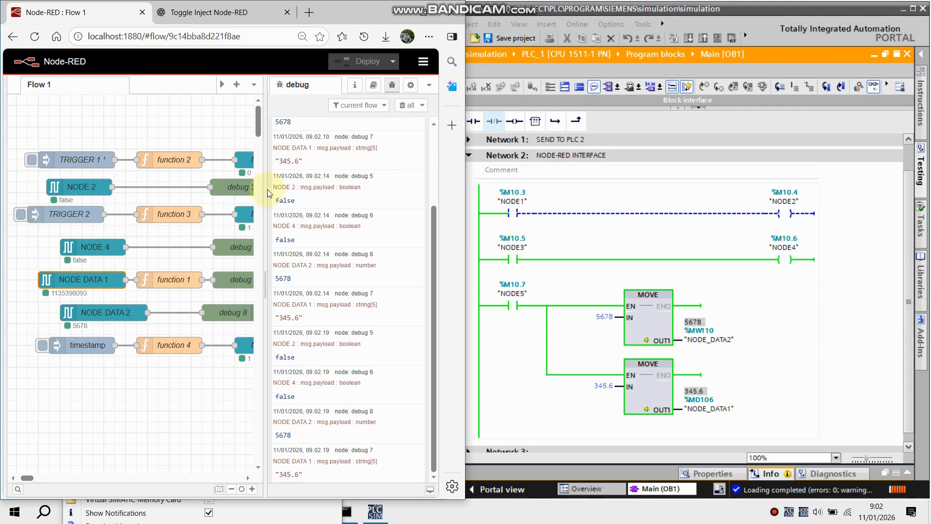
left_click(31, 160)
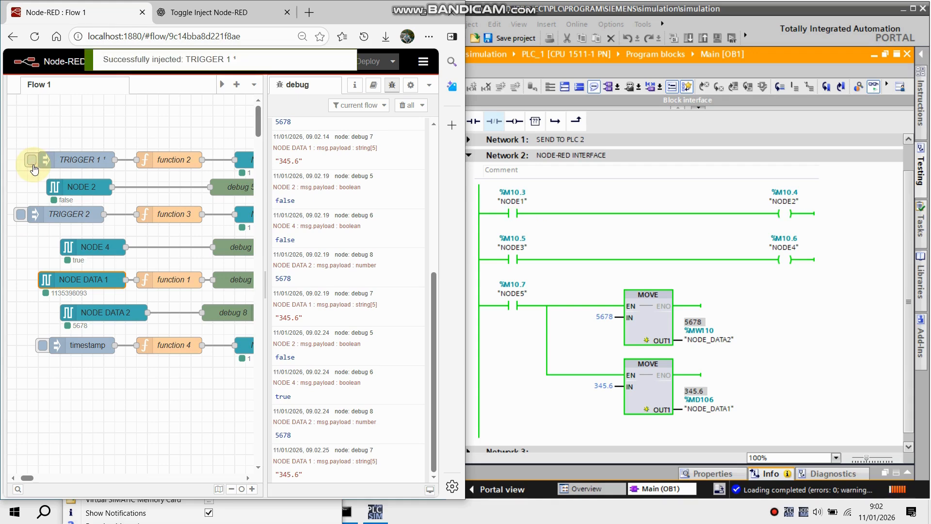